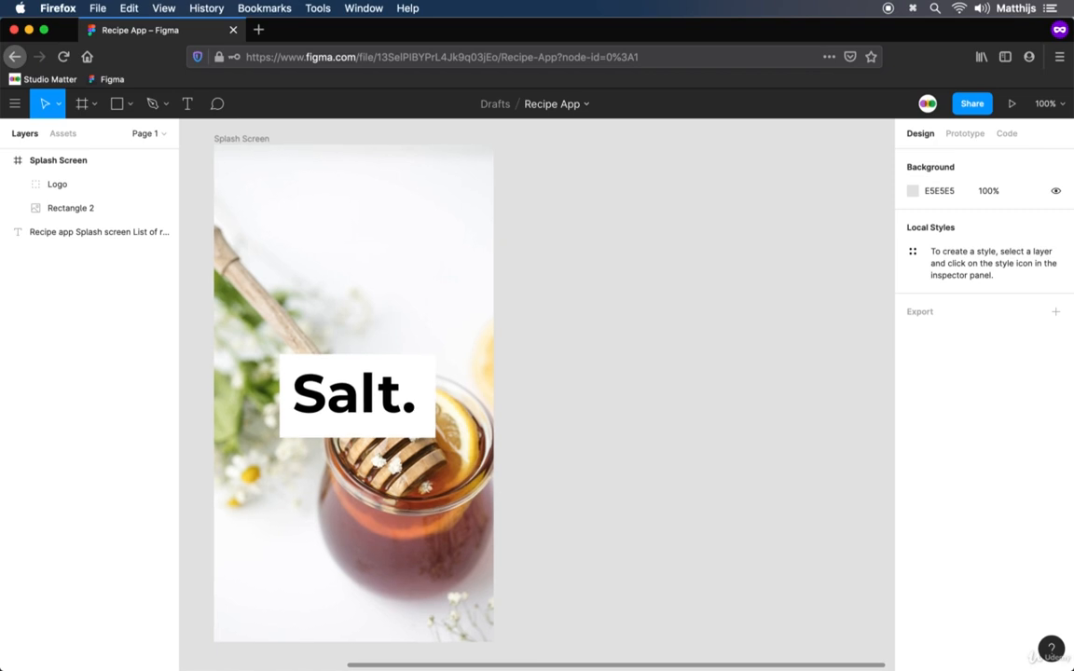
- Add an iPhone 8 frame beside the Splash Screen and rename it Overview
{"action": "key", "text": "f"}
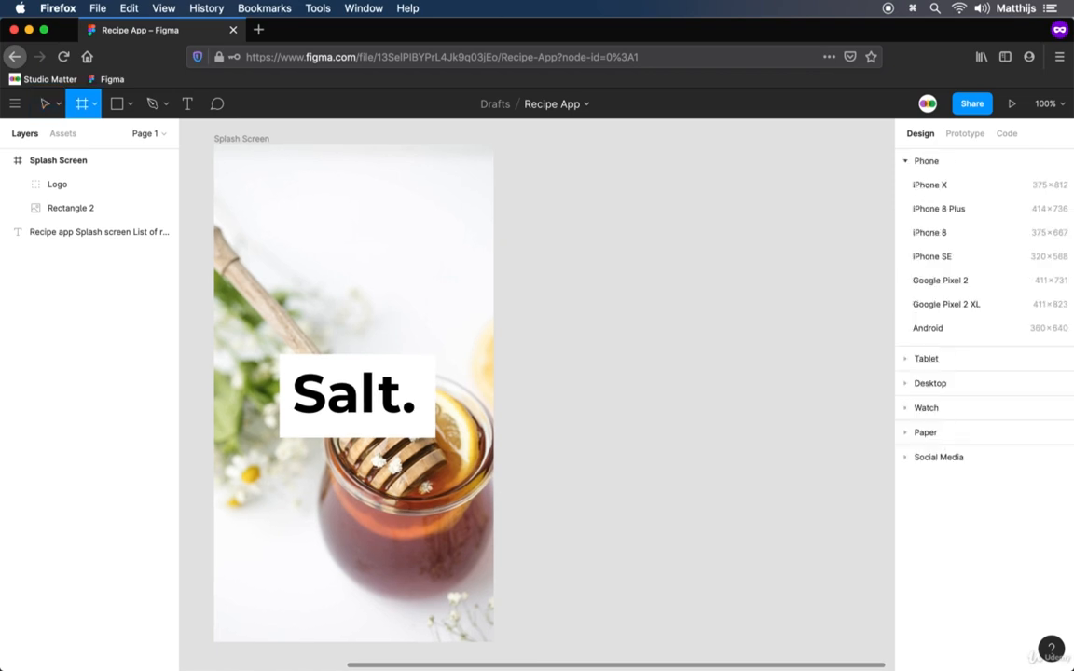
{"action": "left_click", "coordinate": [960, 232]}
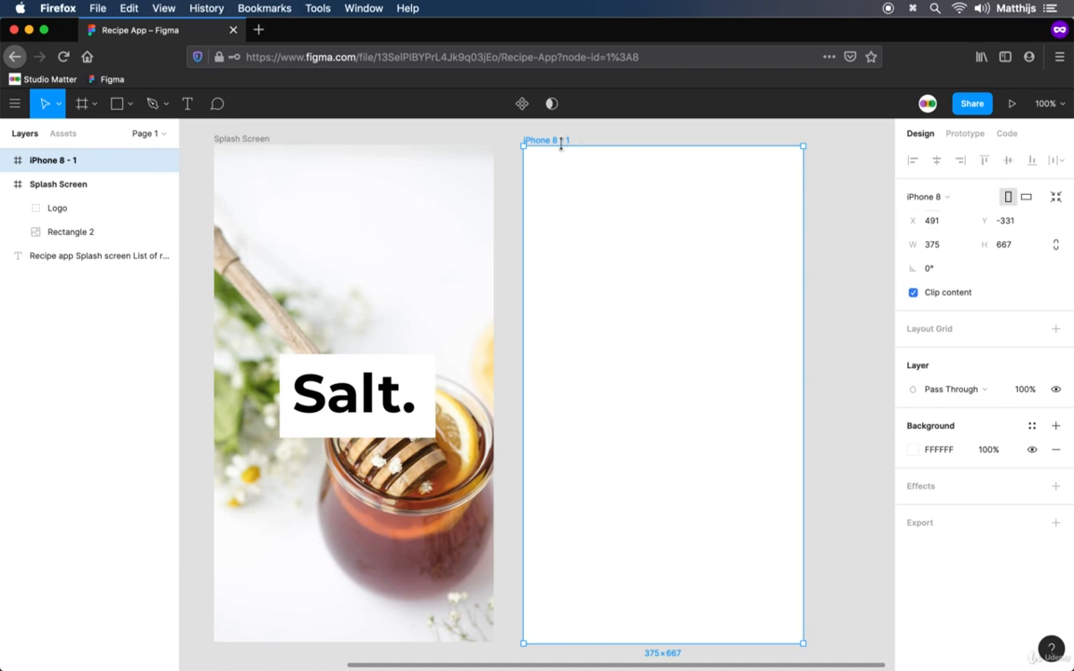
{"action": "key", "text": "super+r"}
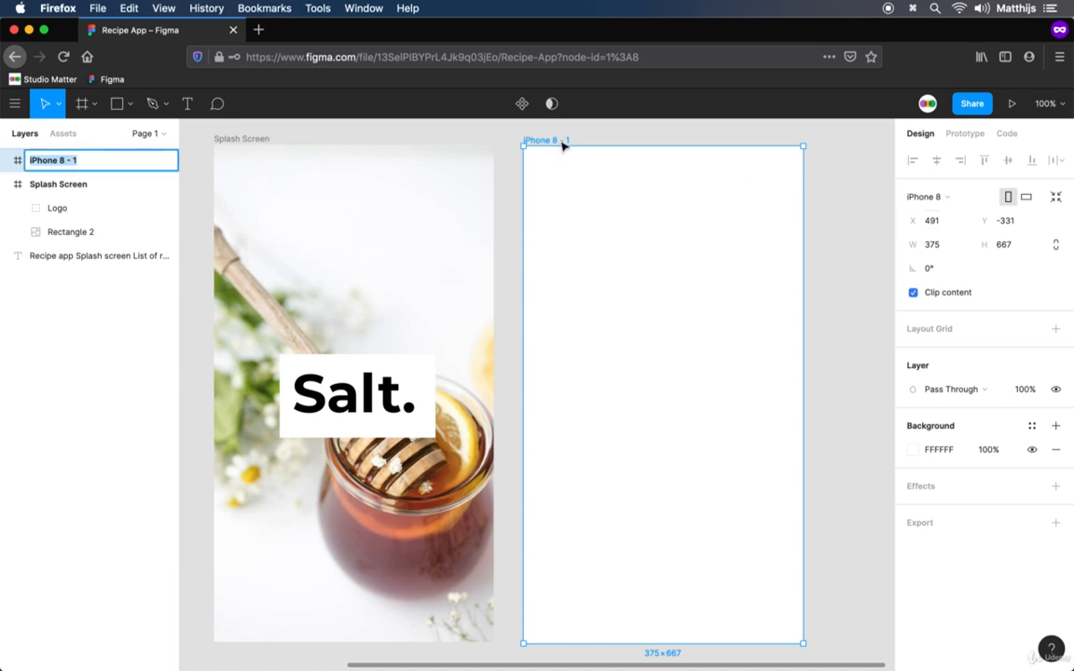
{"action": "type", "text": "Overview"}
{"action": "key", "text": "Return"}
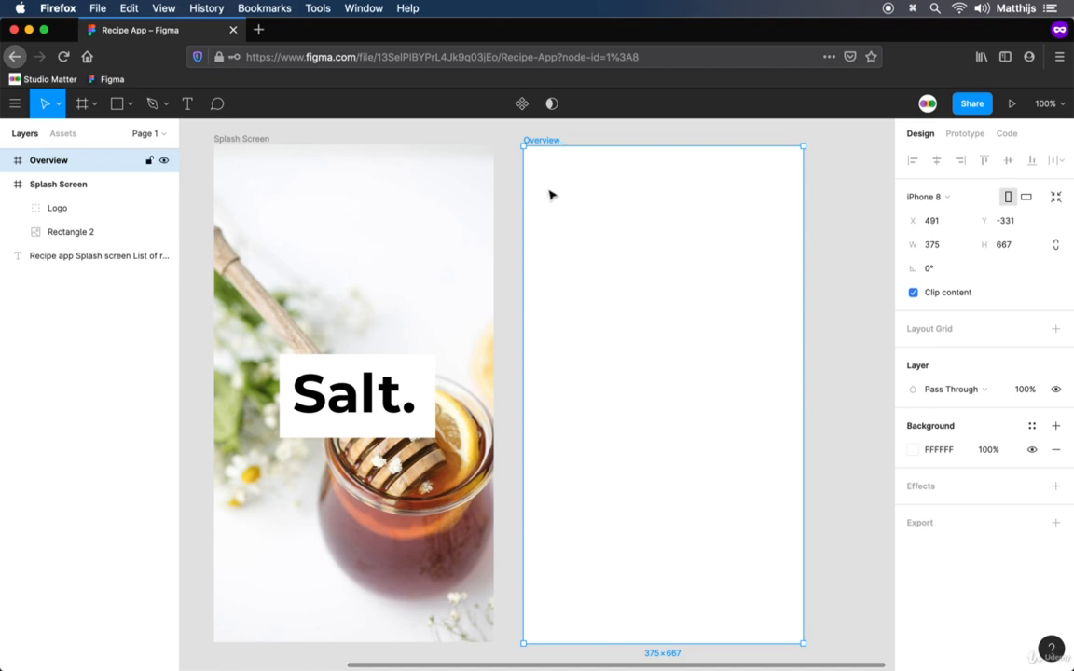
{"action": "left_click", "coordinate": [518, 248]}
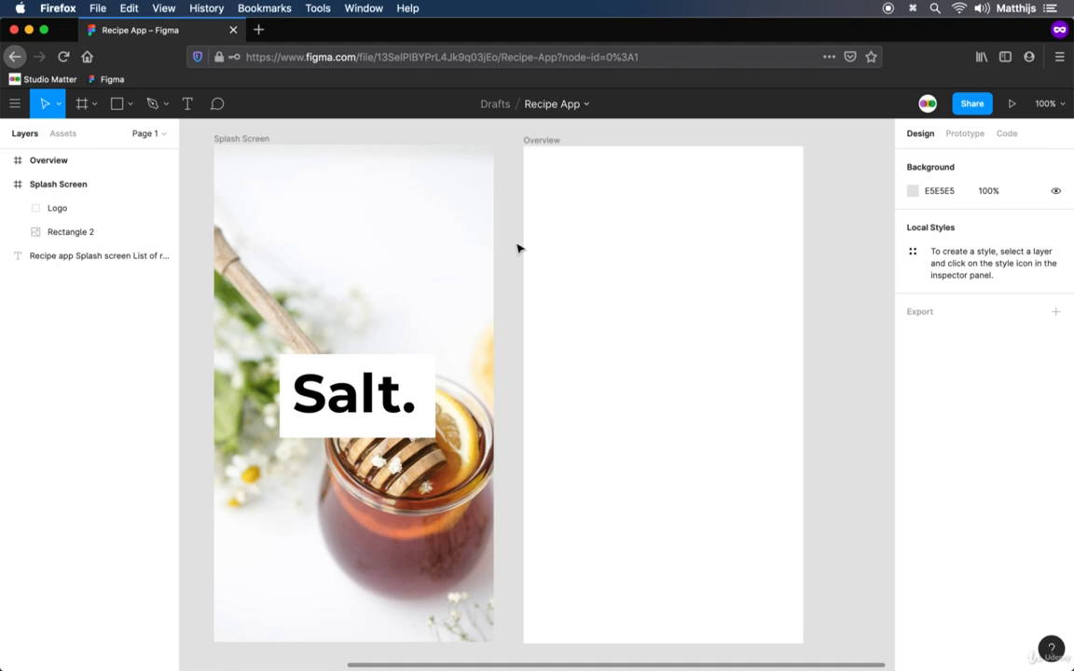
- Draw a rectangle 375 wide across the top edge of the Overview frame and set its height to 50
{"action": "key", "text": "r"}
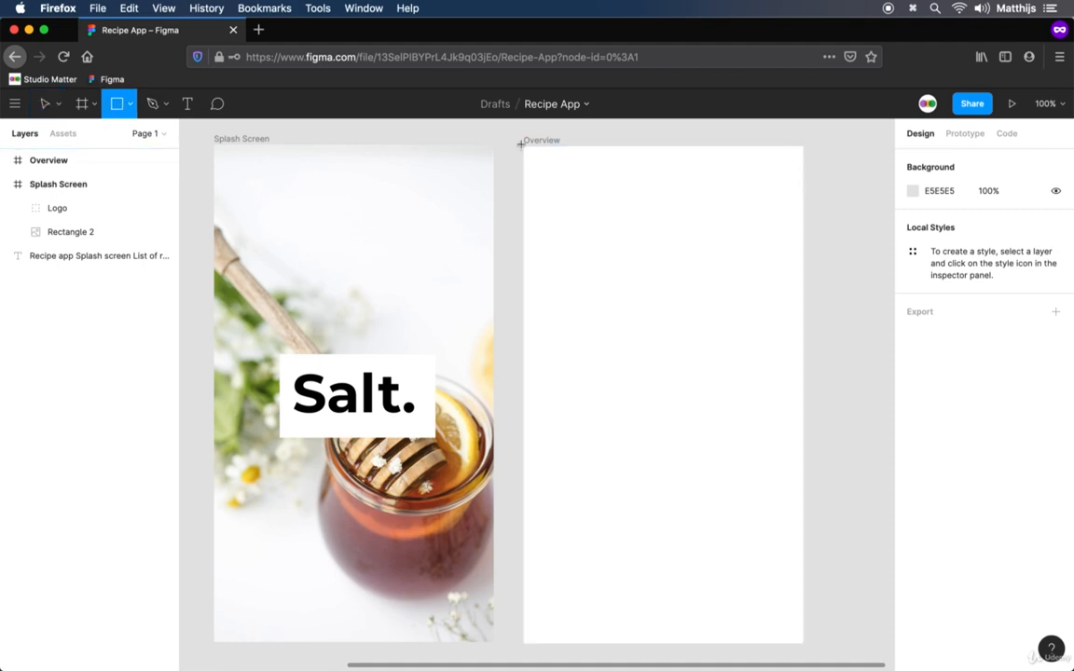
{"action": "left_click_drag", "start_coordinate": [526, 147], "coordinate": [804, 185]}
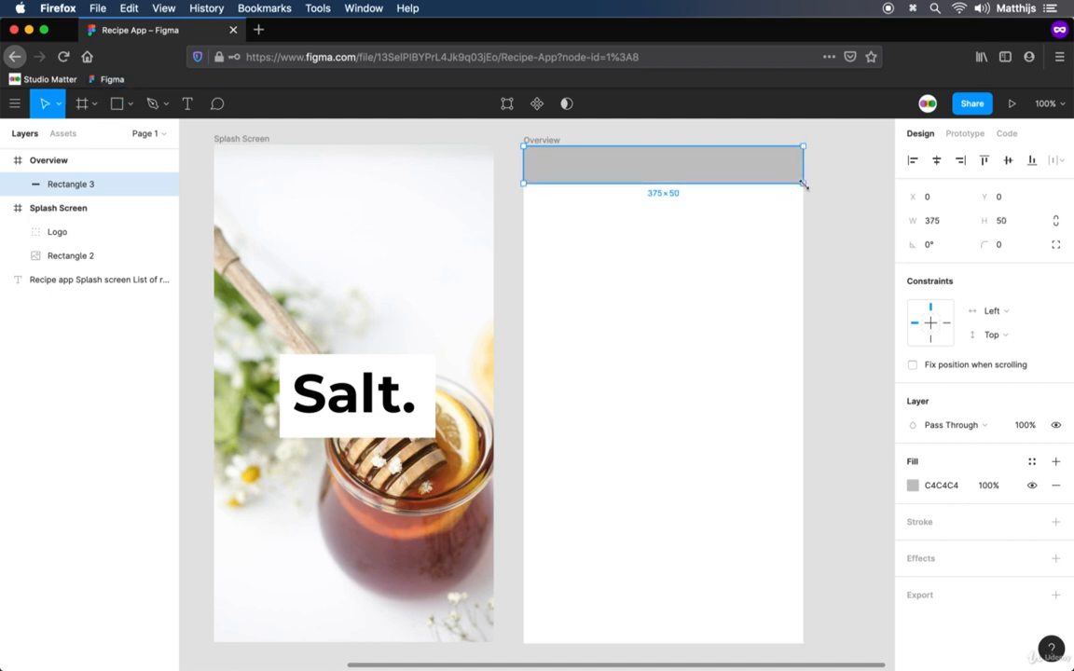
{"action": "left_click_drag", "start_coordinate": [714, 183], "coordinate": [714, 202]}
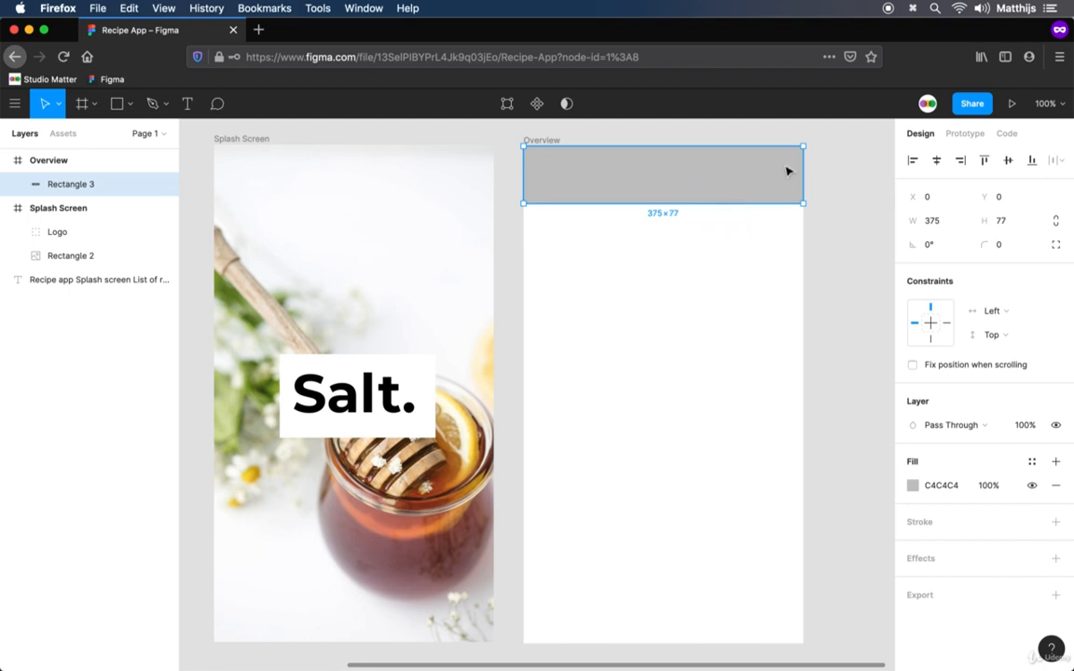
{"action": "left_click", "coordinate": [1012, 227]}
{"action": "type", "text": "50"}
{"action": "key", "text": "Return"}
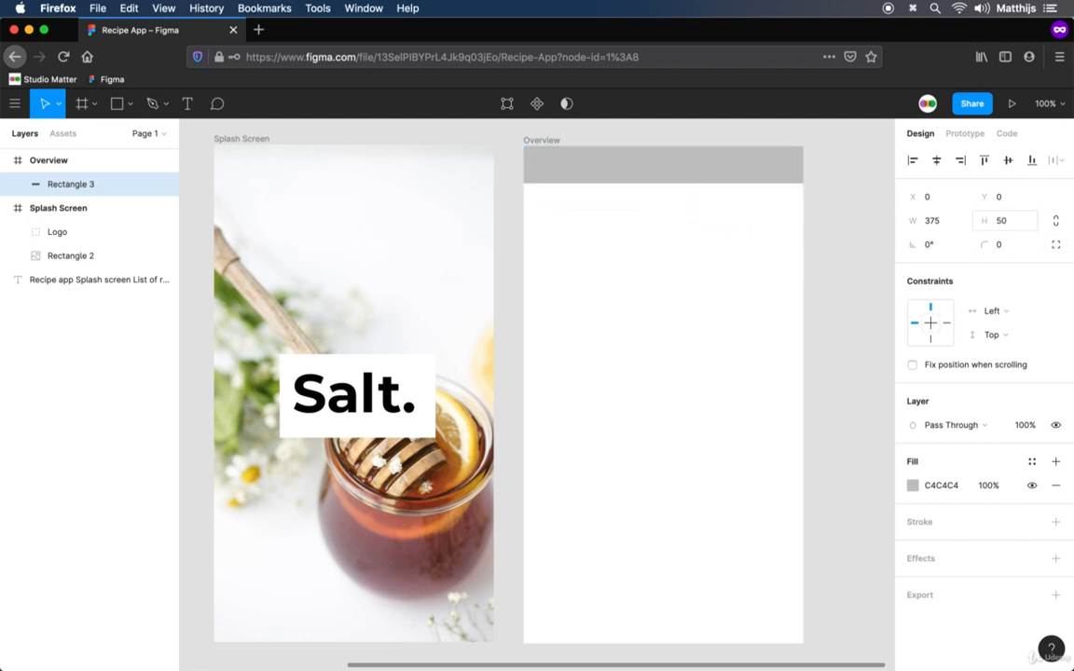
- Fill the rectangle at the top of the Overview frame with white FFFFFF and add a drop shadow to it
{"action": "left_click", "coordinate": [913, 485]}
{"action": "left_click_drag", "start_coordinate": [751, 336], "coordinate": [618, 242]}
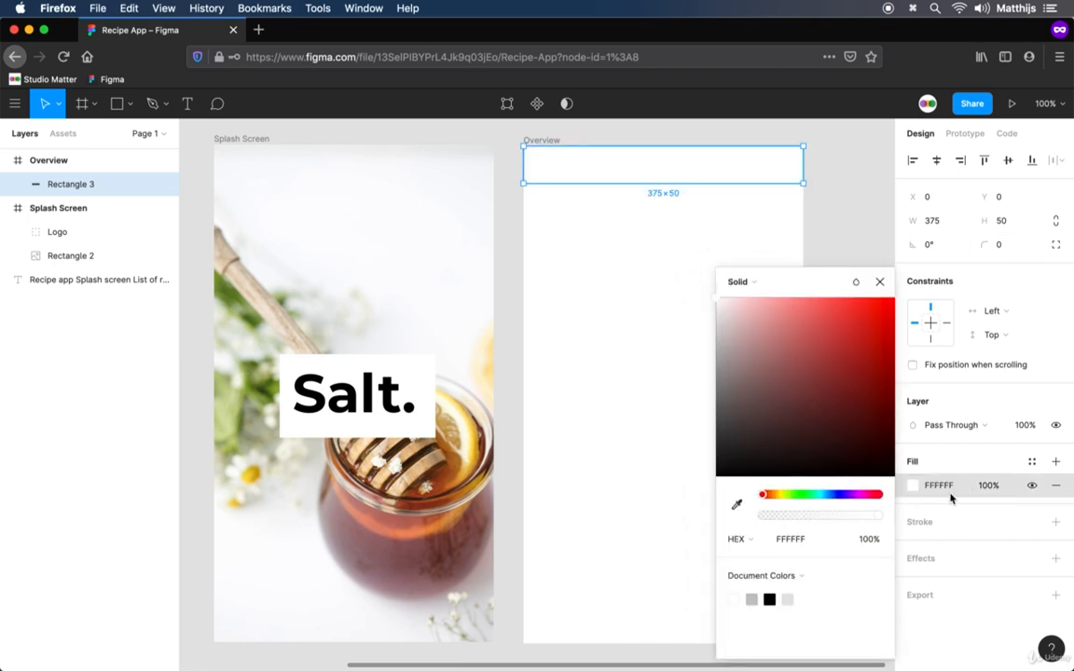
{"action": "left_click", "coordinate": [1054, 558]}
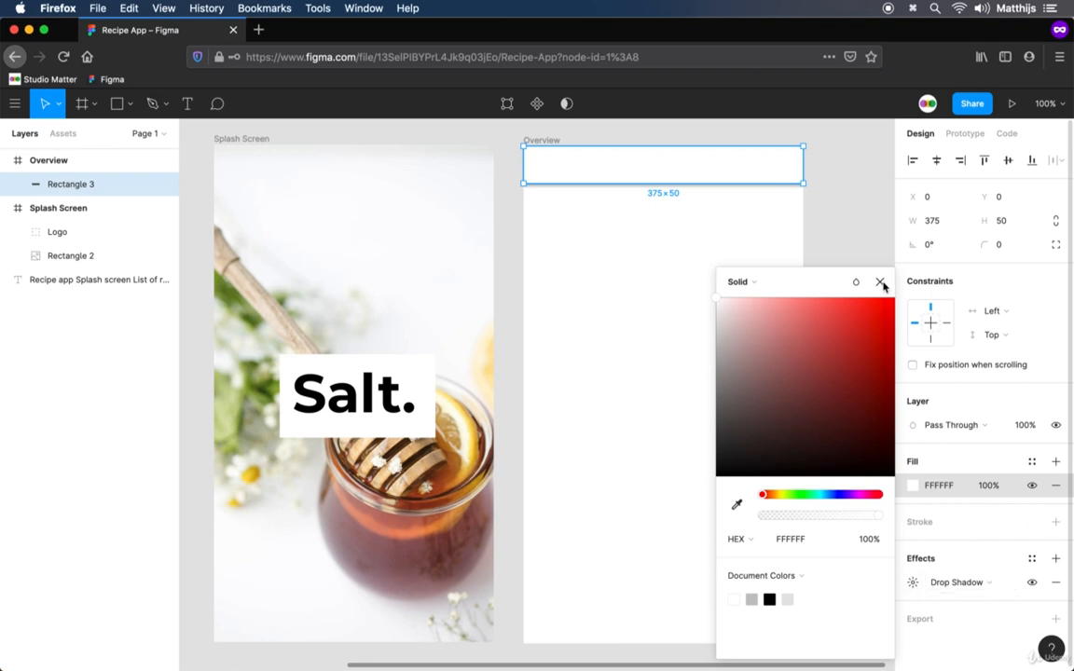
- Set the drop shadow's blur to 3 and its Y offset to 2
{"action": "left_click", "coordinate": [913, 582]}
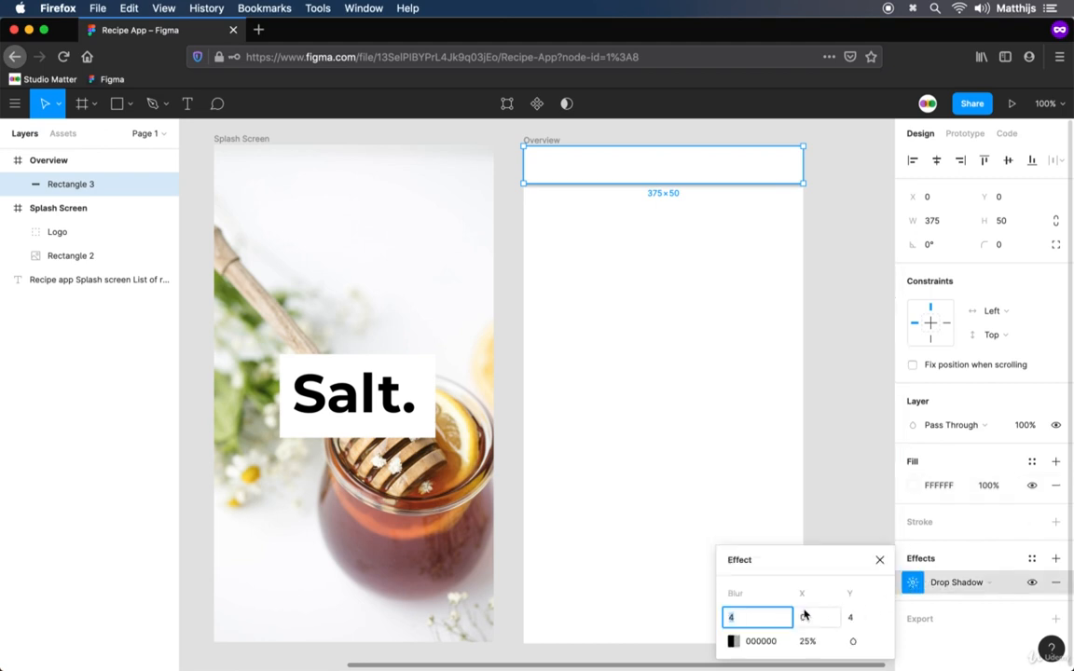
{"action": "type", "text": "3"}
{"action": "key", "text": "Tab"}
{"action": "key", "text": "Tab"}
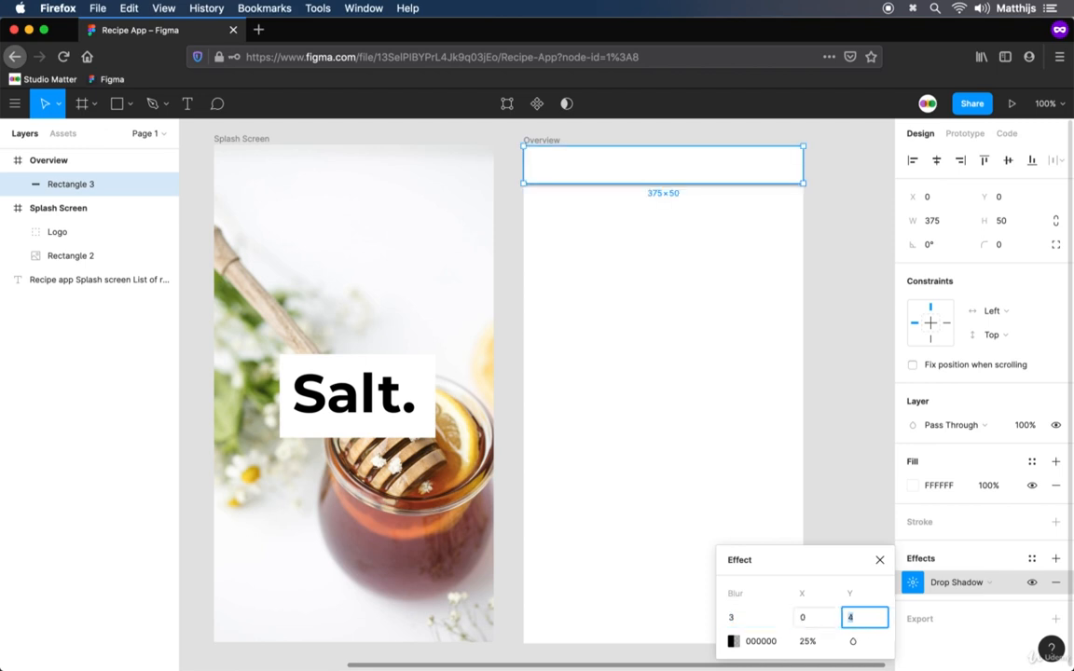
{"action": "key", "text": "Down"}
{"action": "key", "text": "Down"}
- Change the drop shadow's colour to grey 5B5B5B and its Y offset to 4
{"action": "left_click", "coordinate": [733, 642]}
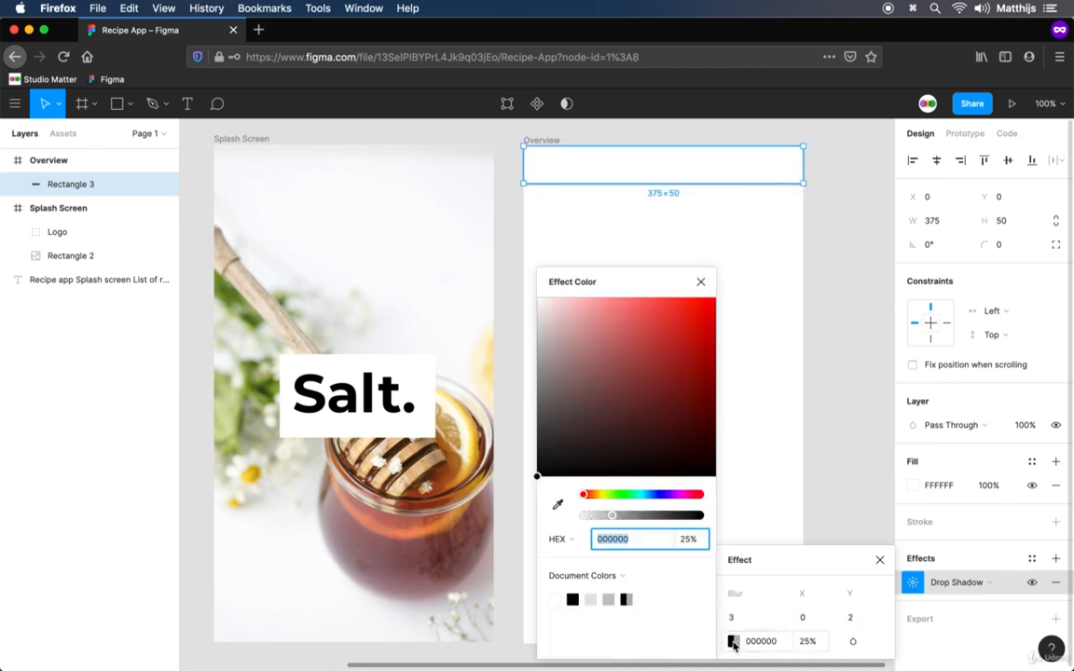
{"action": "left_click", "coordinate": [567, 392]}
{"action": "left_click_drag", "start_coordinate": [502, 381], "coordinate": [350, 412]}
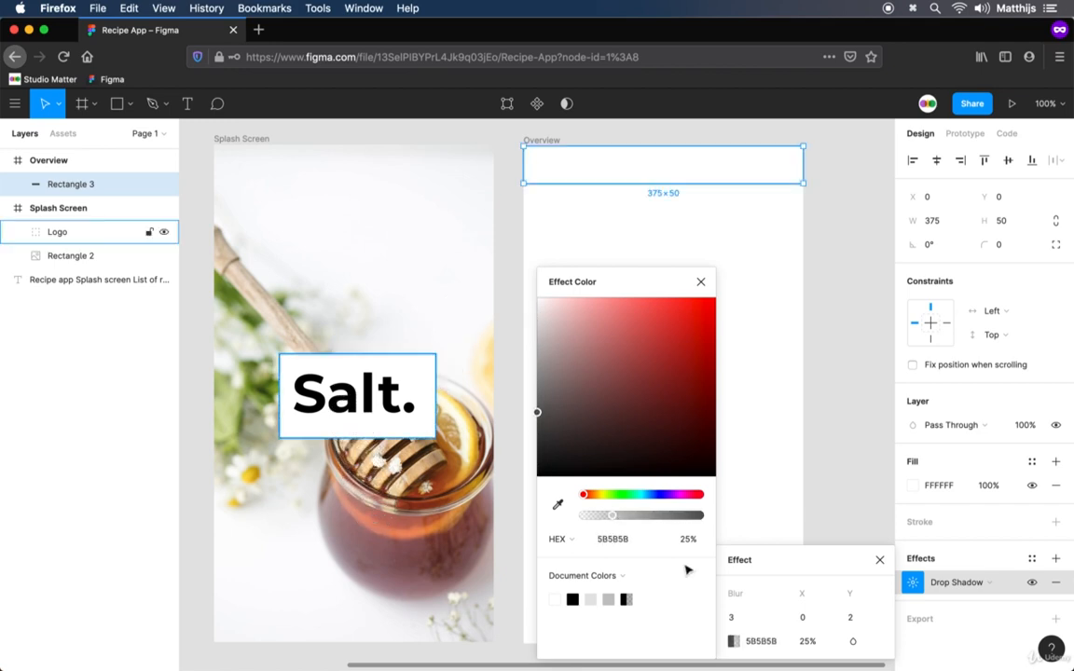
{"action": "left_click", "coordinate": [868, 617]}
{"action": "type", "text": "4"}
{"action": "key", "text": "Return"}
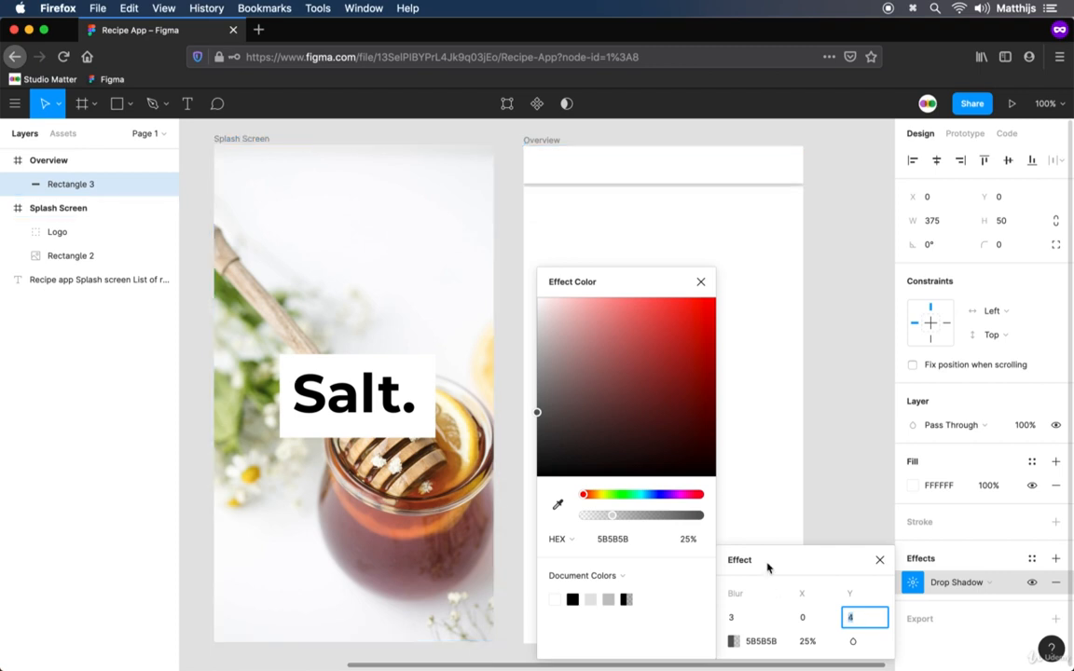
{"action": "left_click", "coordinate": [701, 281]}
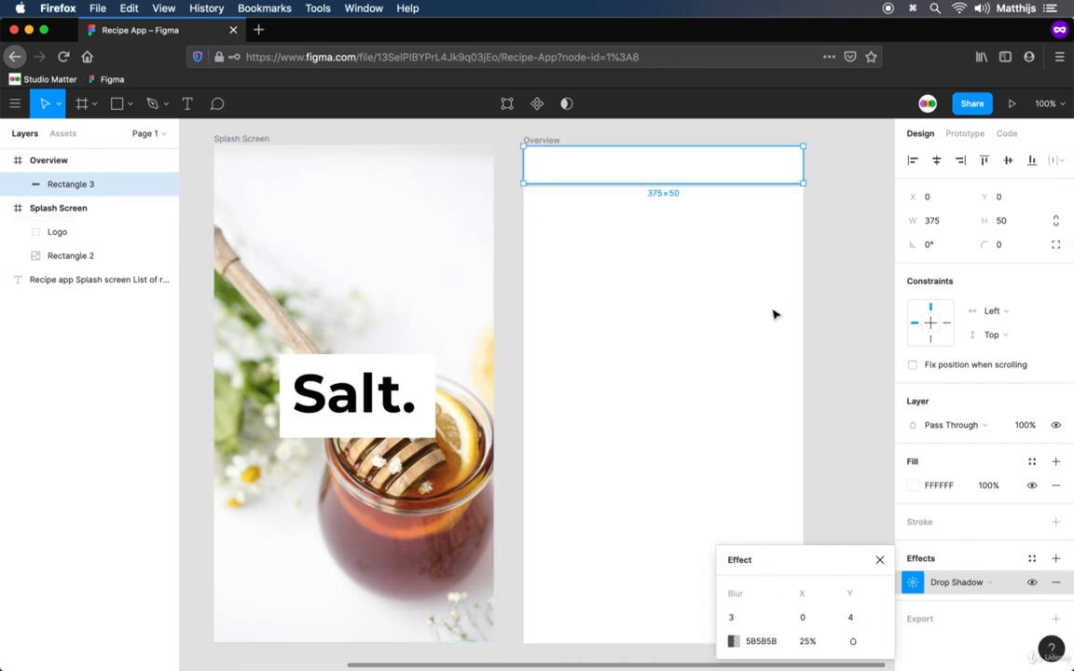
{"action": "left_click", "coordinate": [810, 259]}
- Copy the "Salt." text from the Splash Screen's logo group and paste it into the Overview frame
{"action": "left_click_drag", "start_coordinate": [810, 259], "coordinate": [745, 341]}
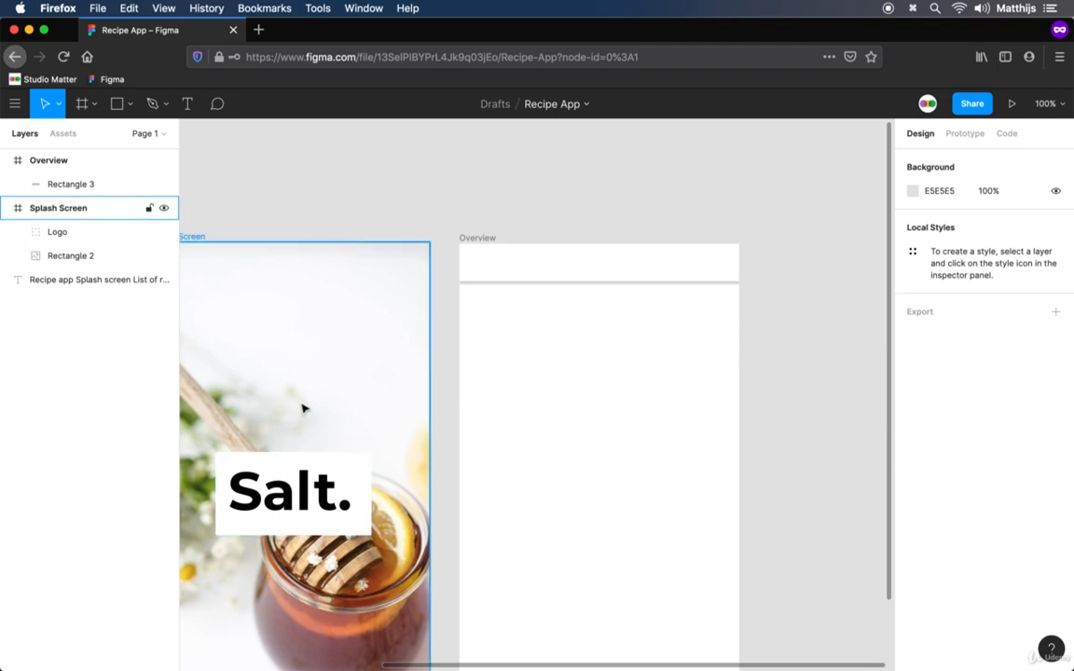
{"action": "left_click", "coordinate": [293, 491]}
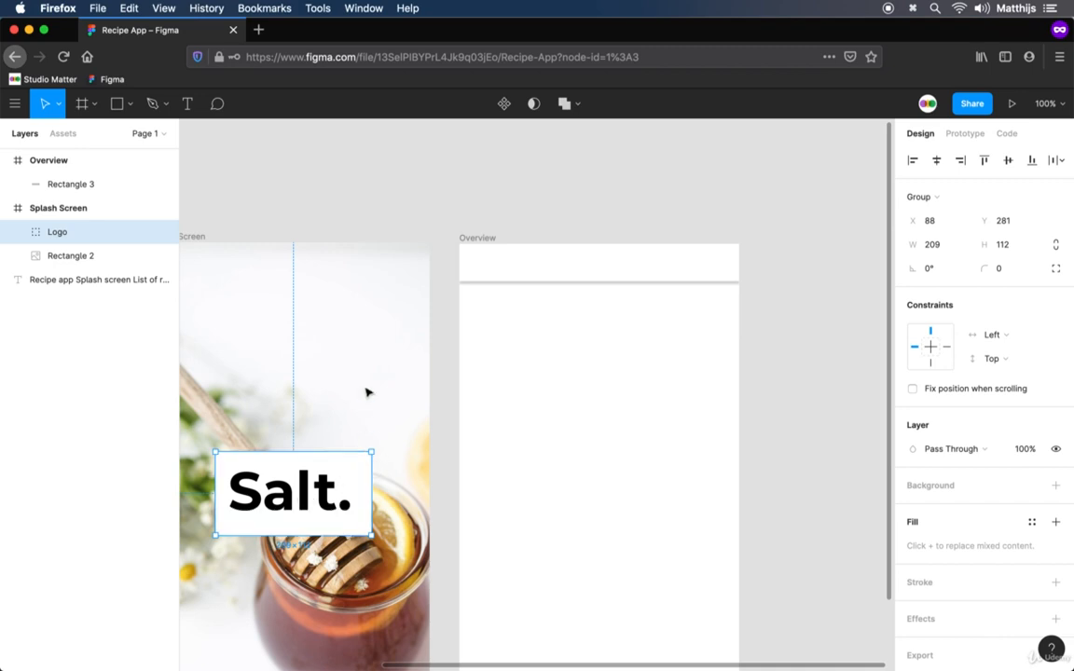
{"action": "double_click", "coordinate": [305, 495]}
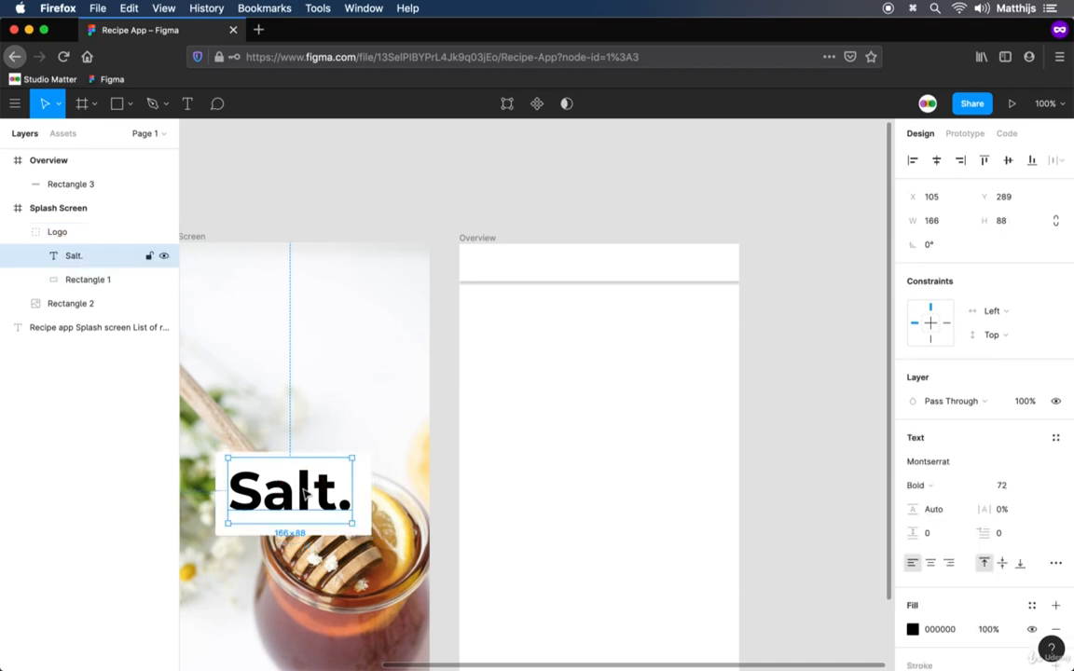
{"action": "key", "text": "super+c"}
{"action": "left_click", "coordinate": [488, 240]}
{"action": "key", "text": "super+v"}
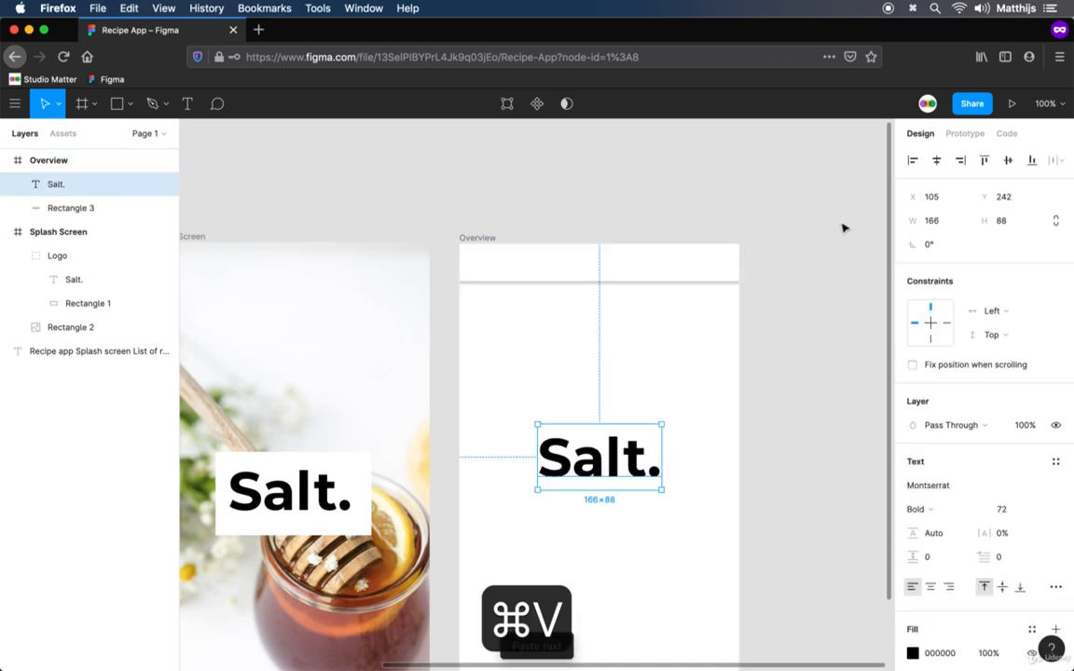
- Reduce the font size of the pasted "Salt." text to 22
{"action": "left_click", "coordinate": [1011, 509]}
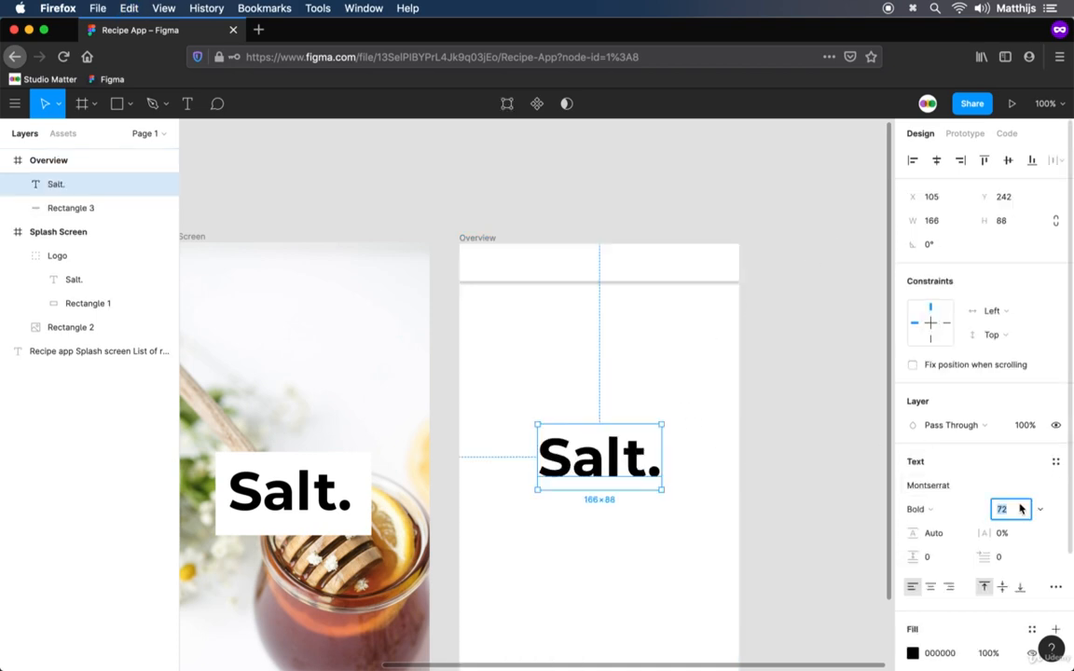
{"action": "key", "text": "shift+Down"}
{"action": "key", "text": "shift+Down"}
{"action": "key", "text": "shift+Down"}
{"action": "key", "text": "shift+Down"}
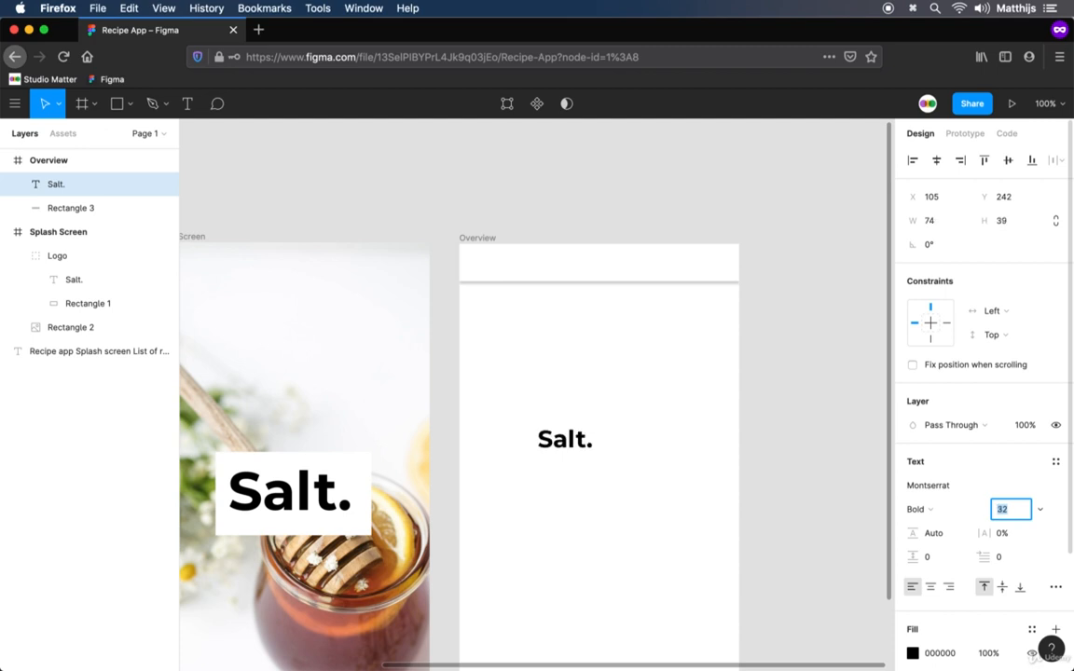
{"action": "key", "text": "shift+Down"}
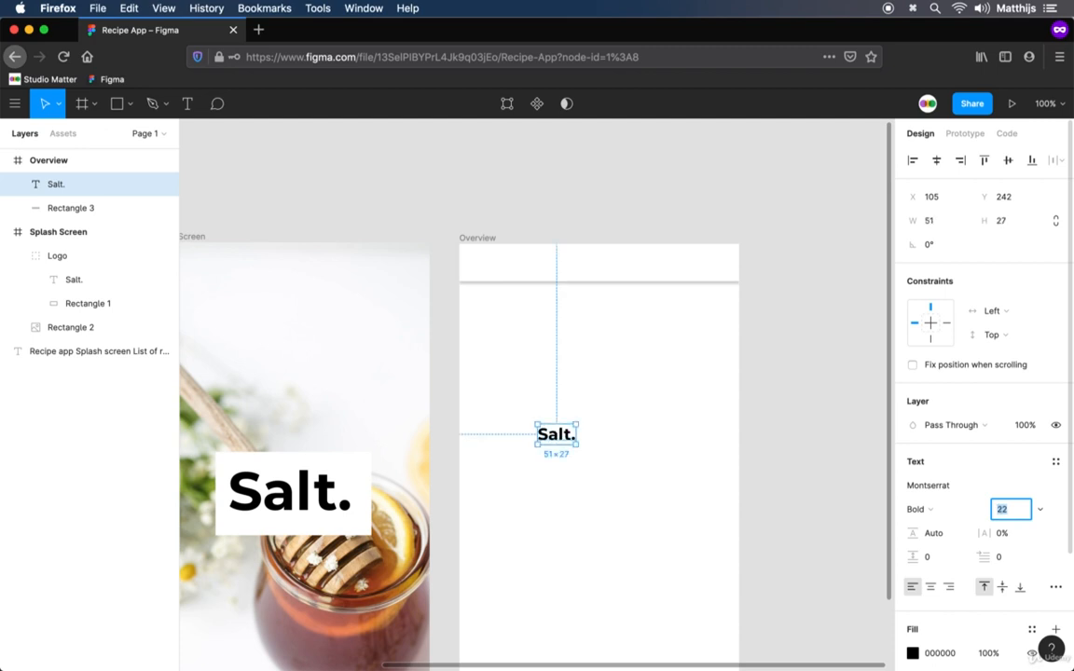
{"action": "key", "text": "Return"}
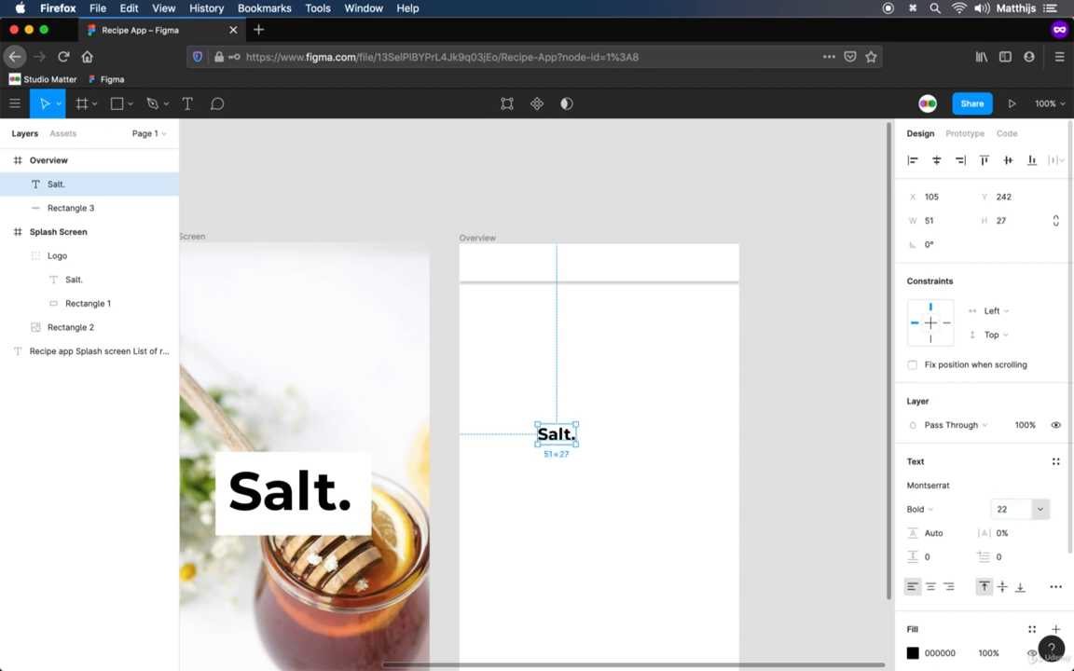
- Align the horizontal and vertical centres of the "Salt." text and the white bar in the Overview frame
{"action": "left_click", "coordinate": [619, 263], "text": "shift"}
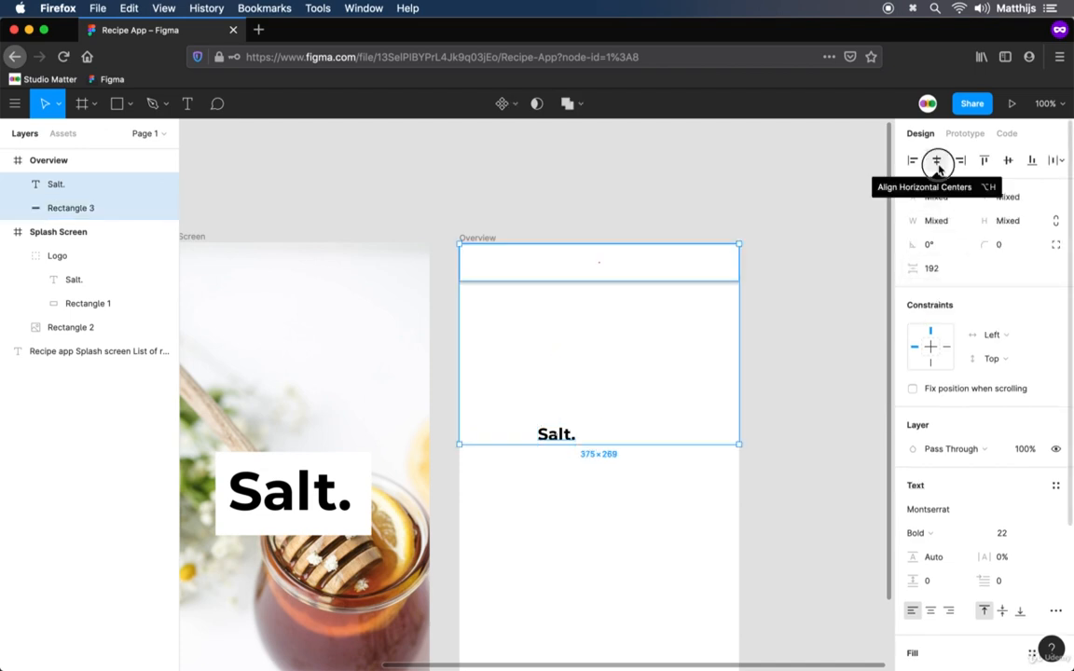
{"action": "left_click", "coordinate": [939, 168]}
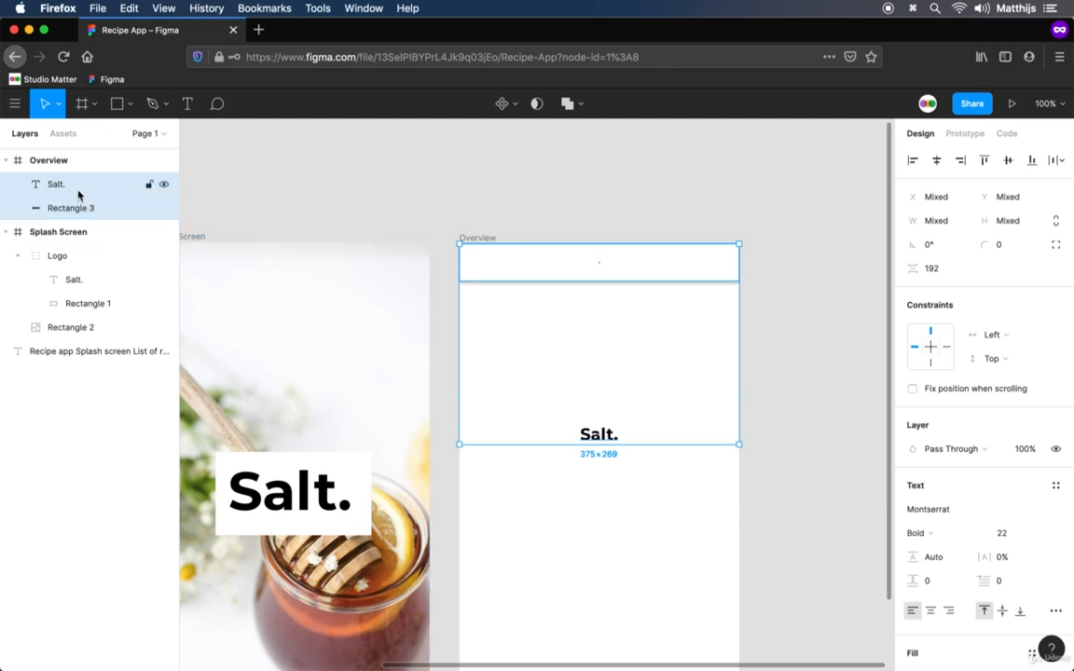
{"action": "left_click", "coordinate": [1006, 161]}
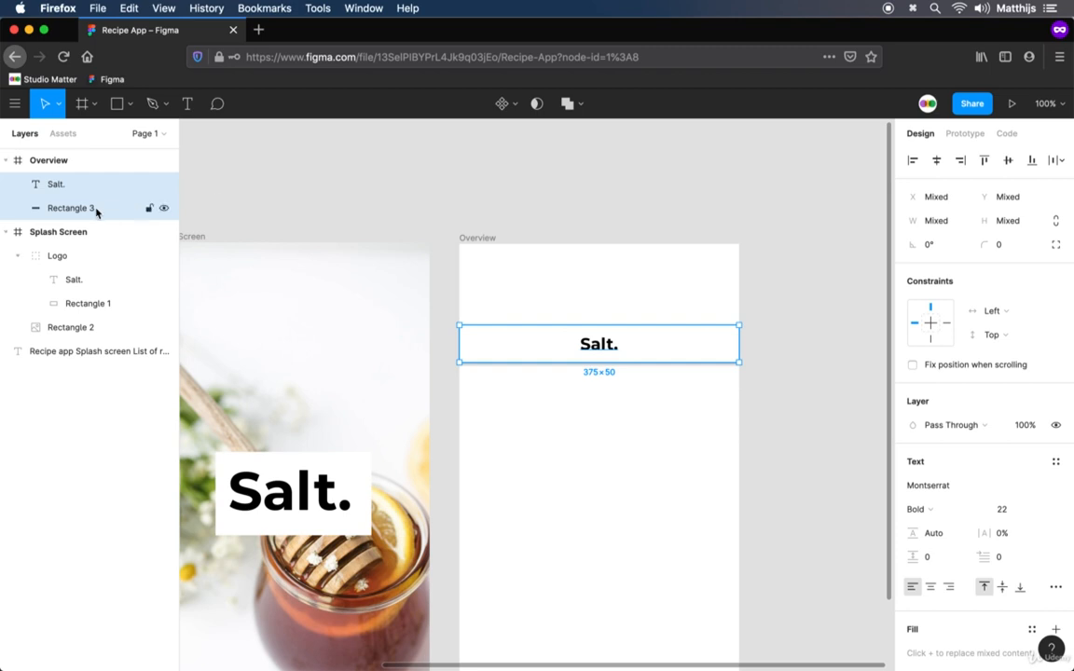
- Group the "Salt." text and white bar as Header, and align the group to the top of the Overview frame
{"action": "key", "text": "super+g"}
{"action": "double_click", "coordinate": [74, 185]}
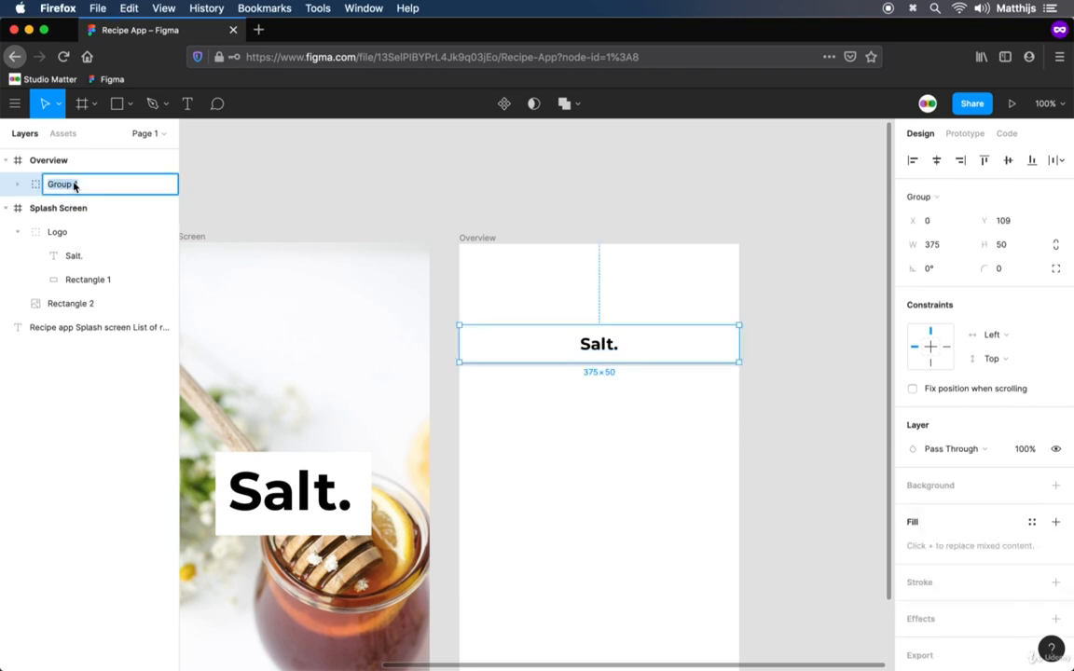
{"action": "type", "text": "Header"}
{"action": "key", "text": "Return"}
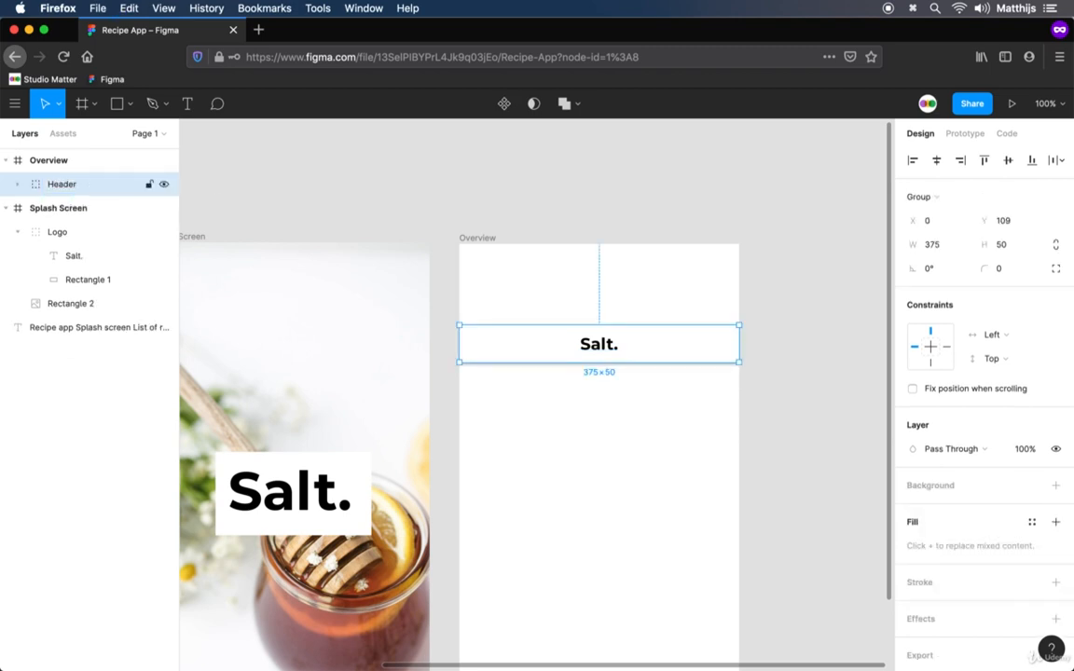
{"action": "left_click", "coordinate": [984, 160]}
{"action": "left_click", "coordinate": [804, 297]}
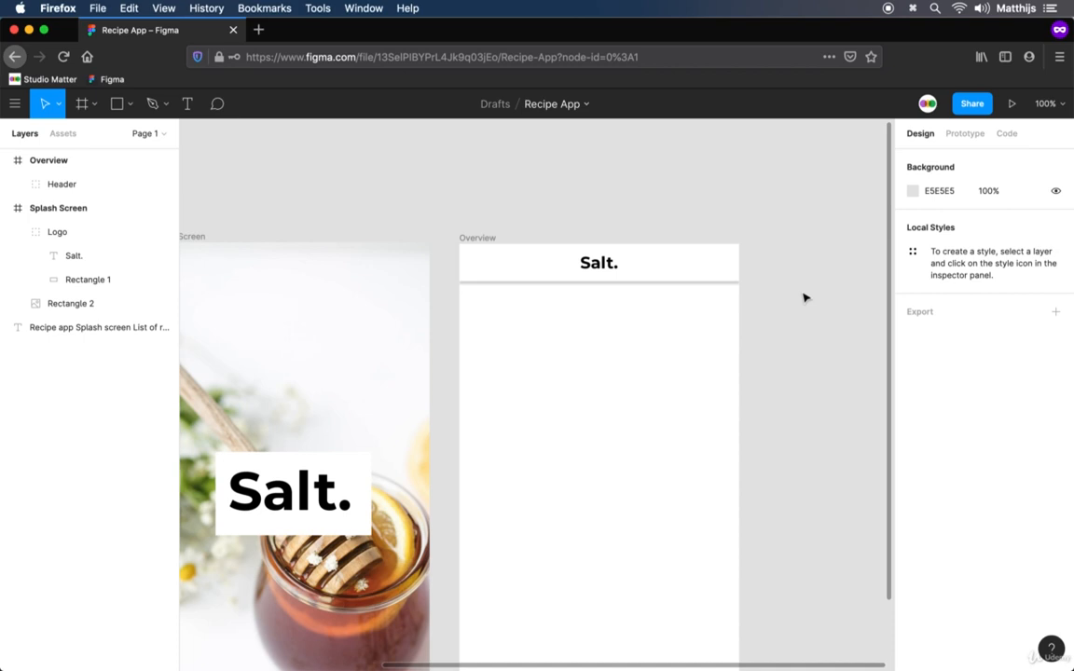
- Move the recipe app notes text from beside the Splash Screen to the empty canvas right of the Overview frame
{"action": "left_click_drag", "start_coordinate": [382, 431], "coordinate": [585, 420]}
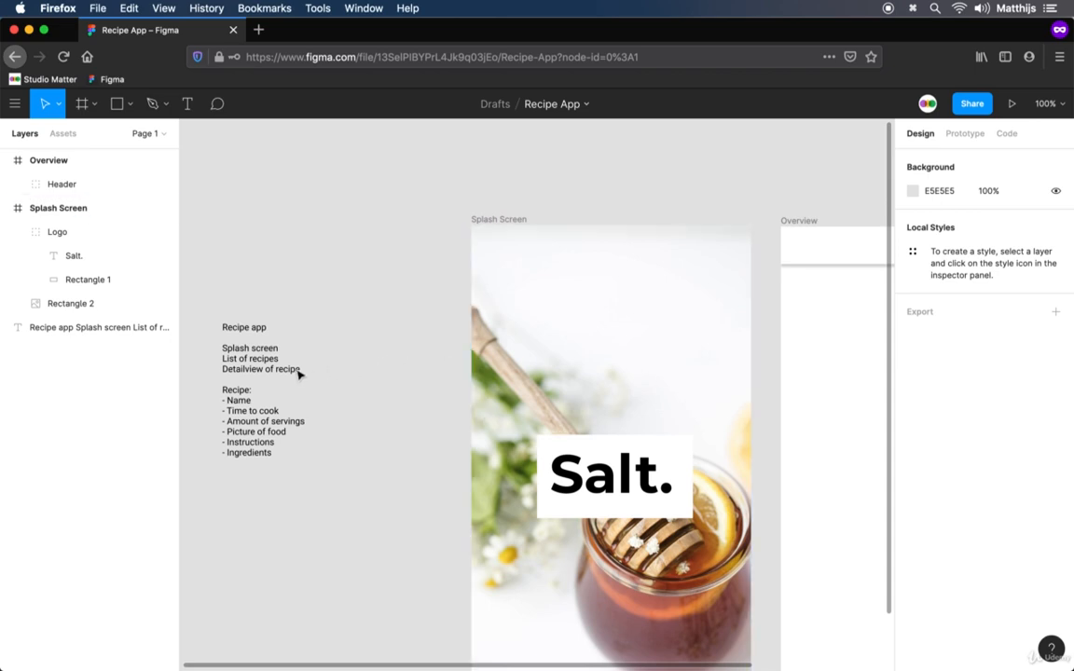
{"action": "left_click_drag", "start_coordinate": [299, 373], "coordinate": [804, 401]}
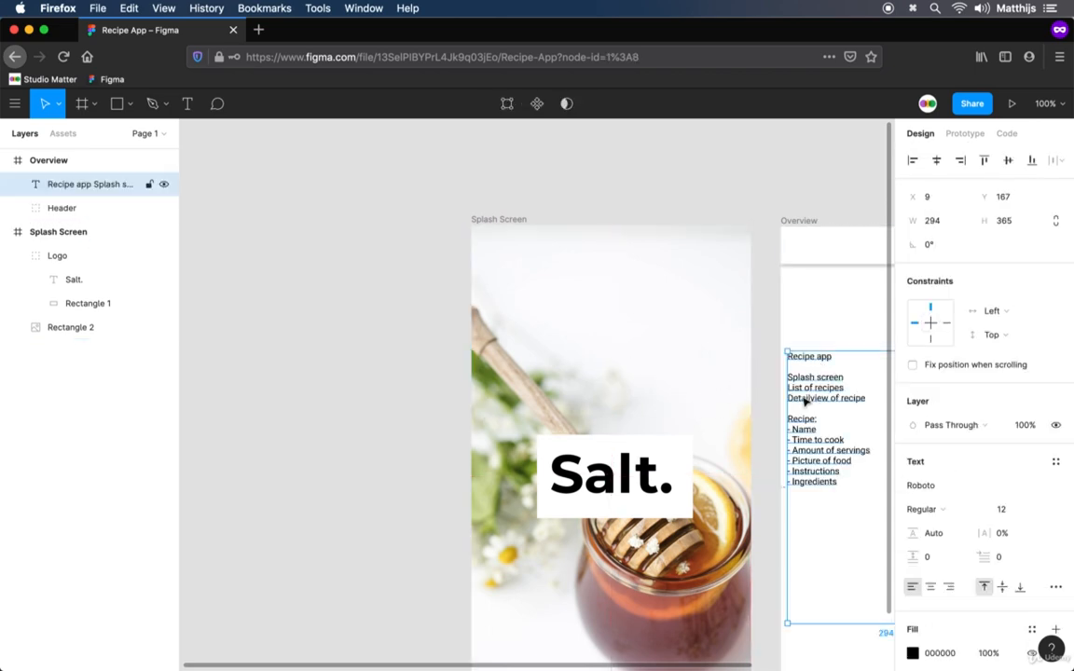
{"action": "scroll", "coordinate": [804, 401], "scroll_direction": "right", "scroll_amount": 10}
{"action": "left_click_drag", "start_coordinate": [331, 408], "coordinate": [642, 348]}
{"action": "left_click", "coordinate": [648, 261]}
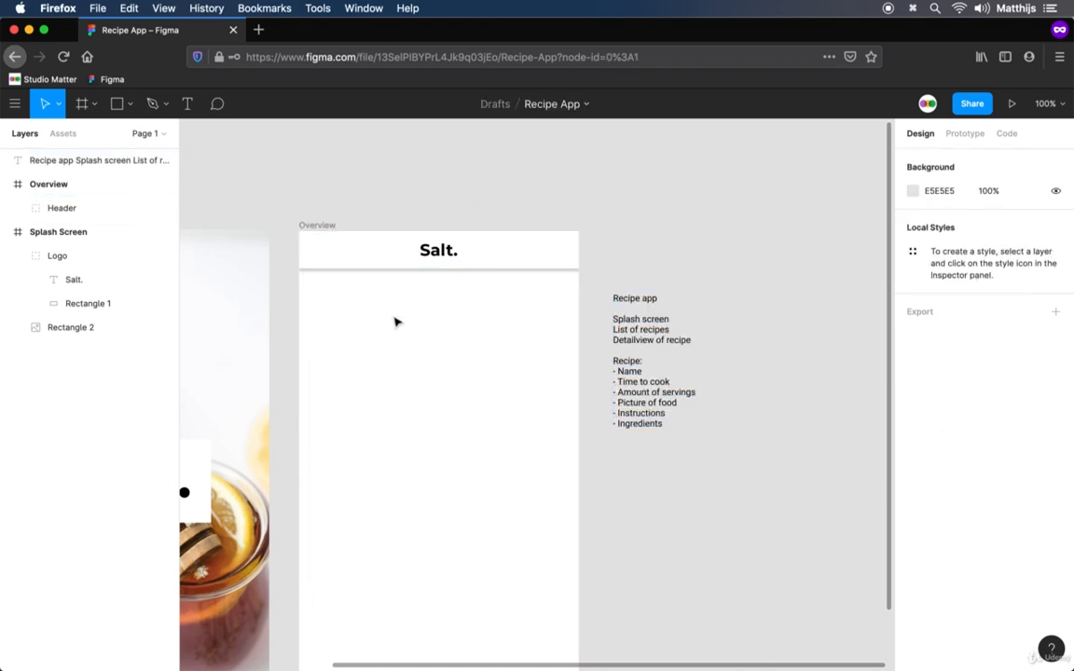
- Add a text box about 315 × 36 reading "Recipe Name" below the header in the Overview frame
{"action": "key", "text": "t"}
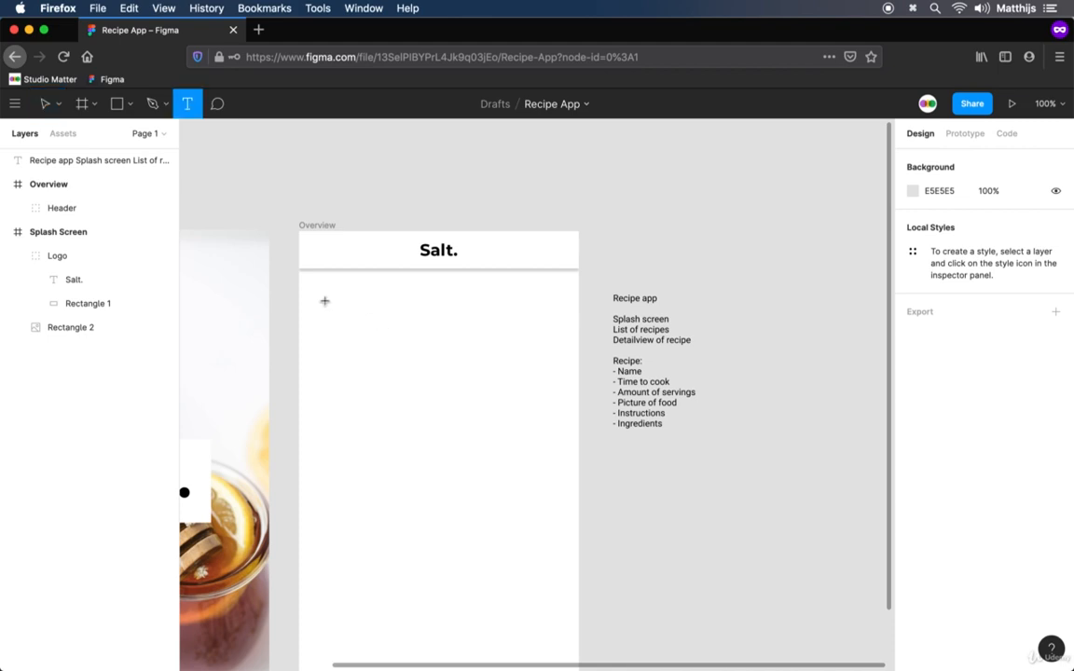
{"action": "left_click_drag", "start_coordinate": [324, 301], "coordinate": [560, 329]}
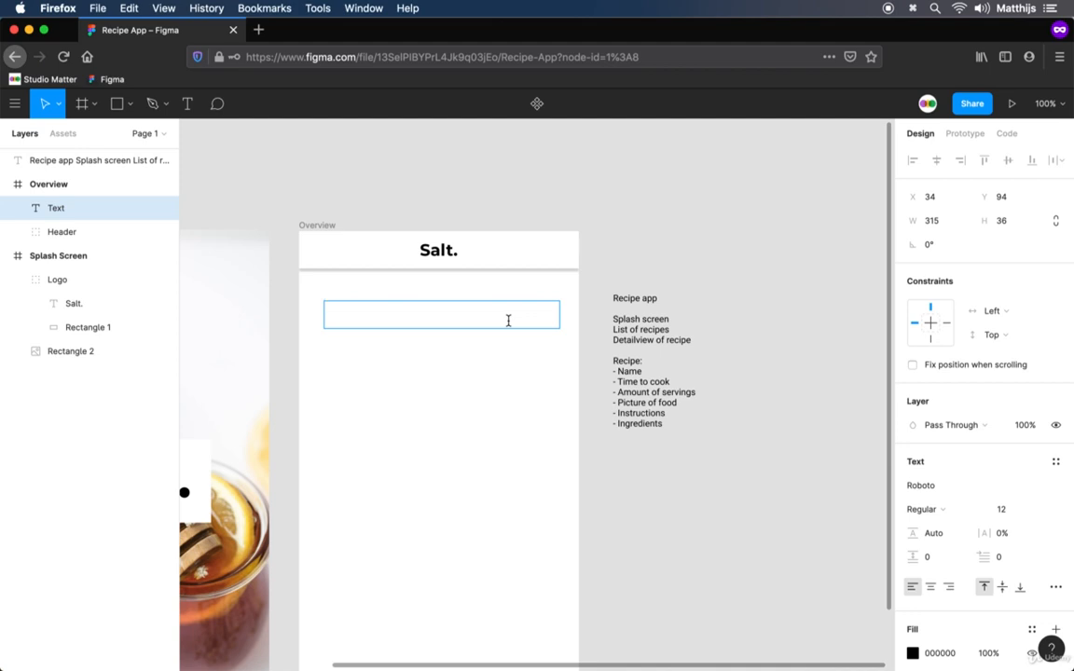
{"action": "type", "text": "Recipe Name"}
{"action": "key", "text": "Escape"}
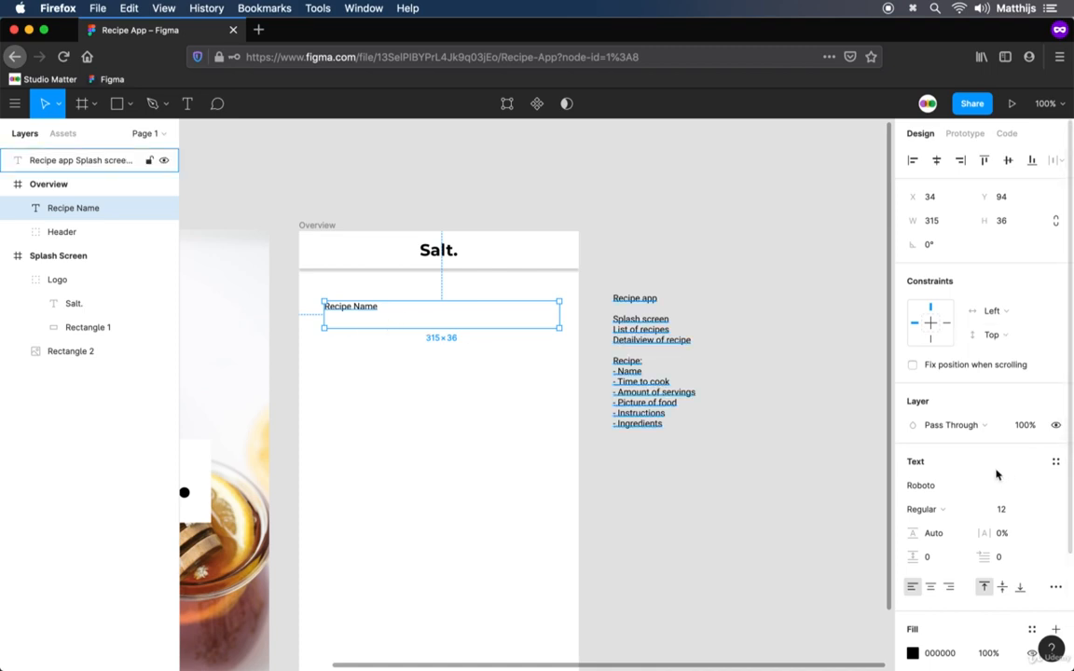
- Duplicate the "Recipe Name" text and place the copy directly below the original at Y 130
{"action": "key", "text": "super+c"}
{"action": "key", "text": "super+v"}
{"action": "left_click", "coordinate": [353, 312]}
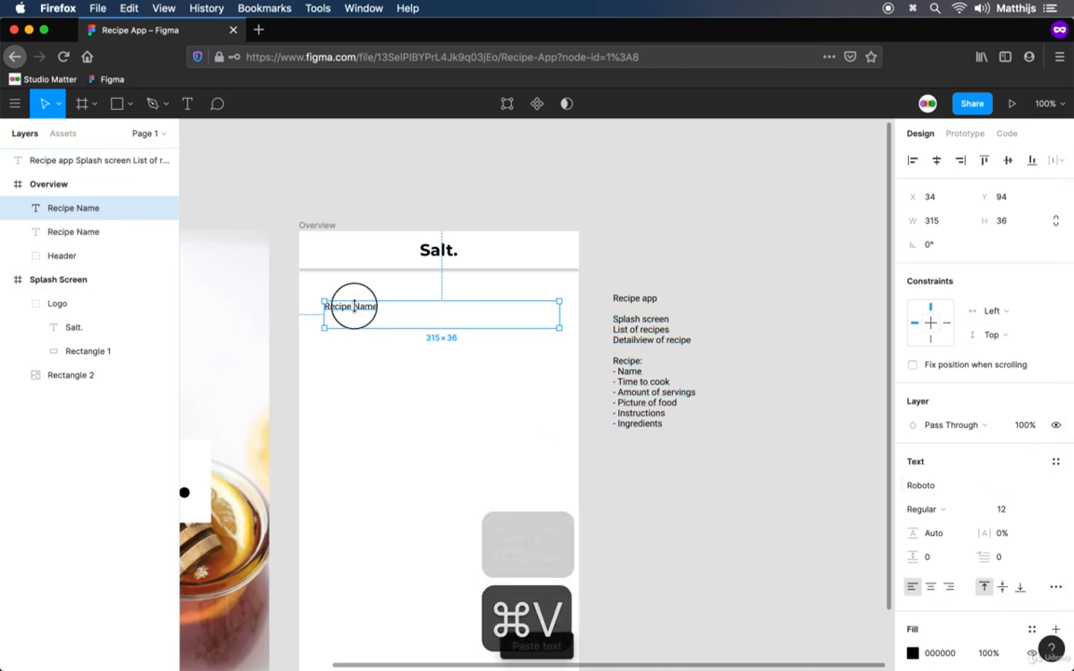
{"action": "left_click_drag", "start_coordinate": [369, 308], "coordinate": [368, 334]}
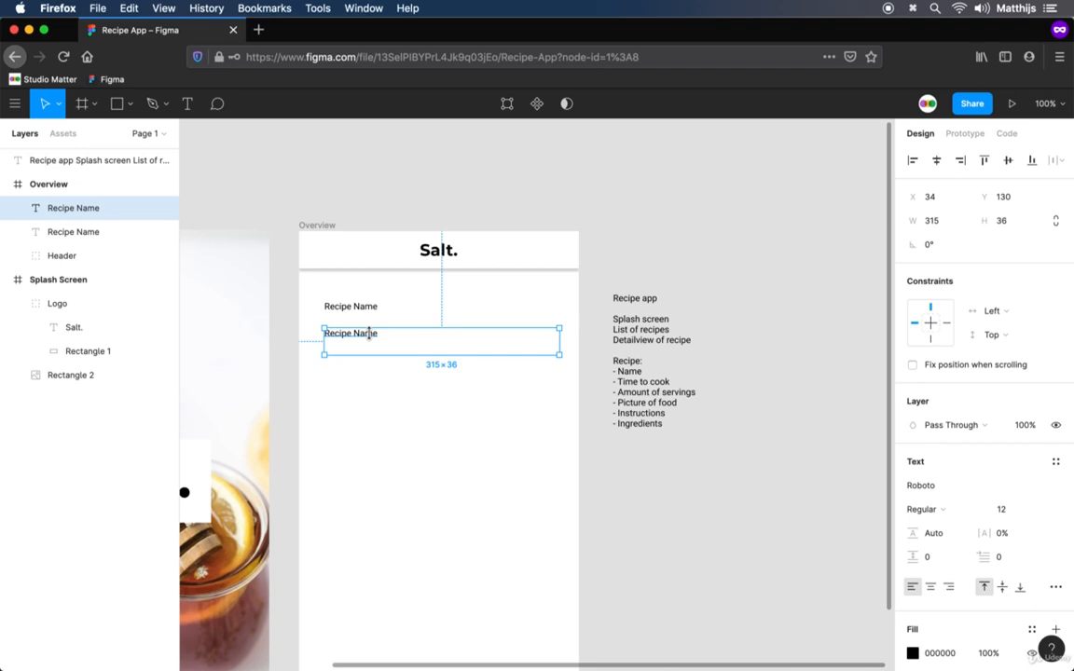
- Replace the lower copy's text with "5 - 10 minutes" and shrink its box to fit the text
{"action": "left_click", "coordinate": [351, 348]}
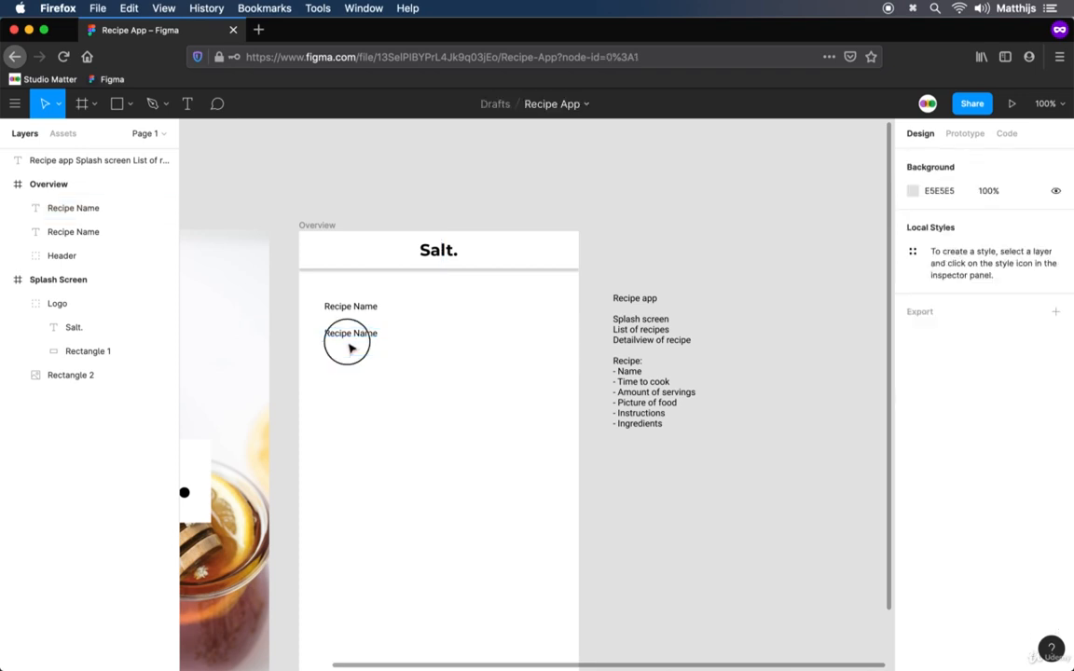
{"action": "left_click", "coordinate": [382, 347]}
{"action": "double_click", "coordinate": [494, 335]}
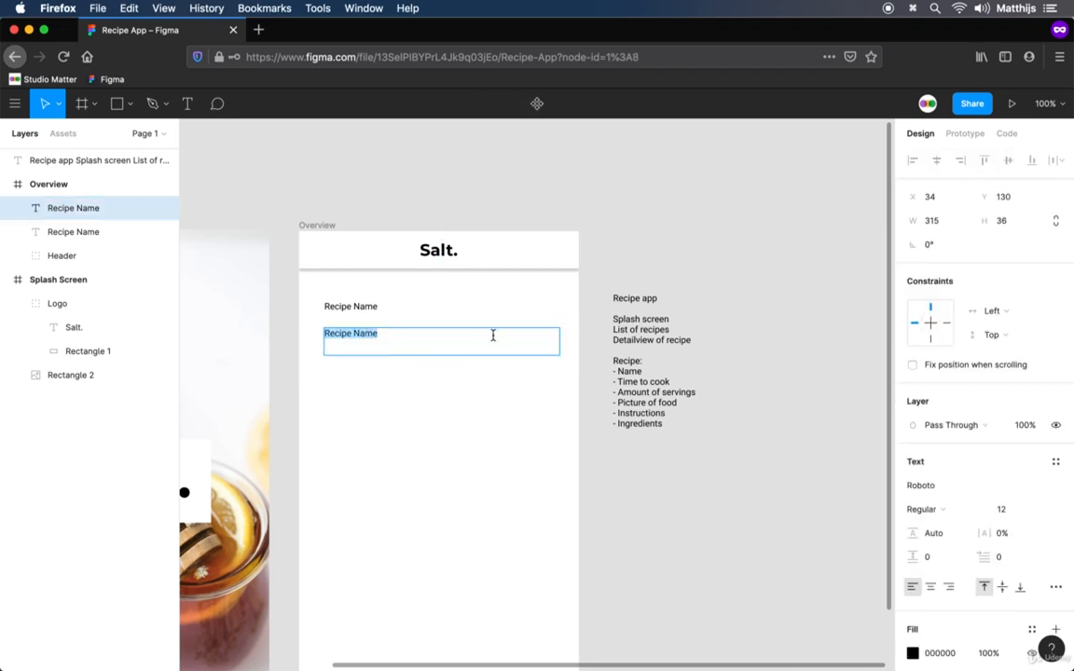
{"action": "type", "text": "5"}
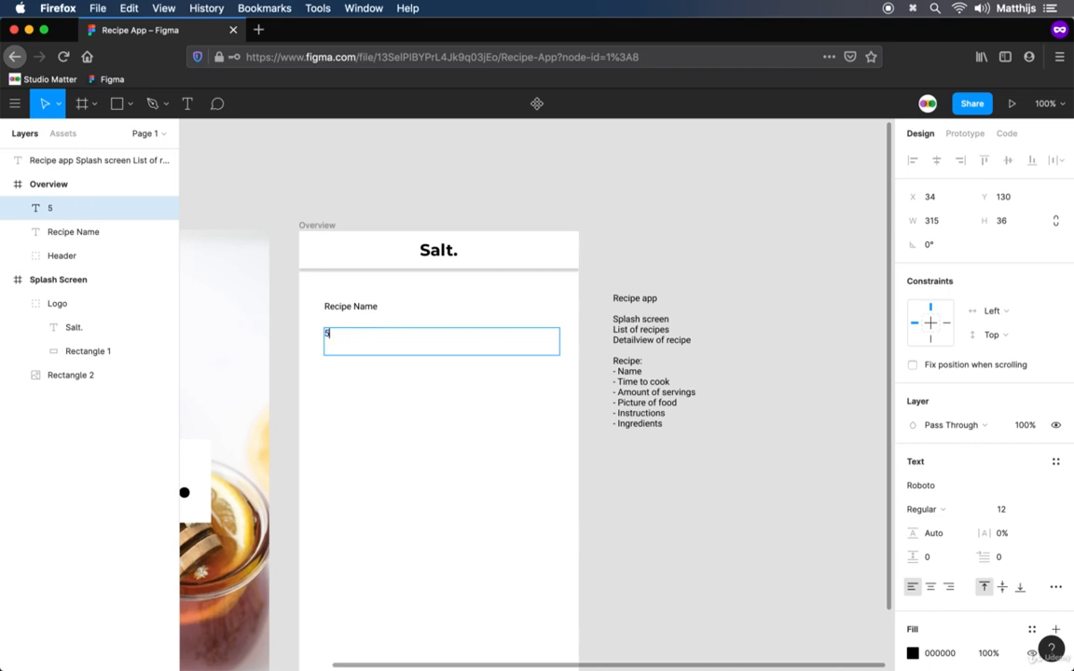
{"action": "type", "text": " - 10 minutes"}
{"action": "key", "text": "Escape"}
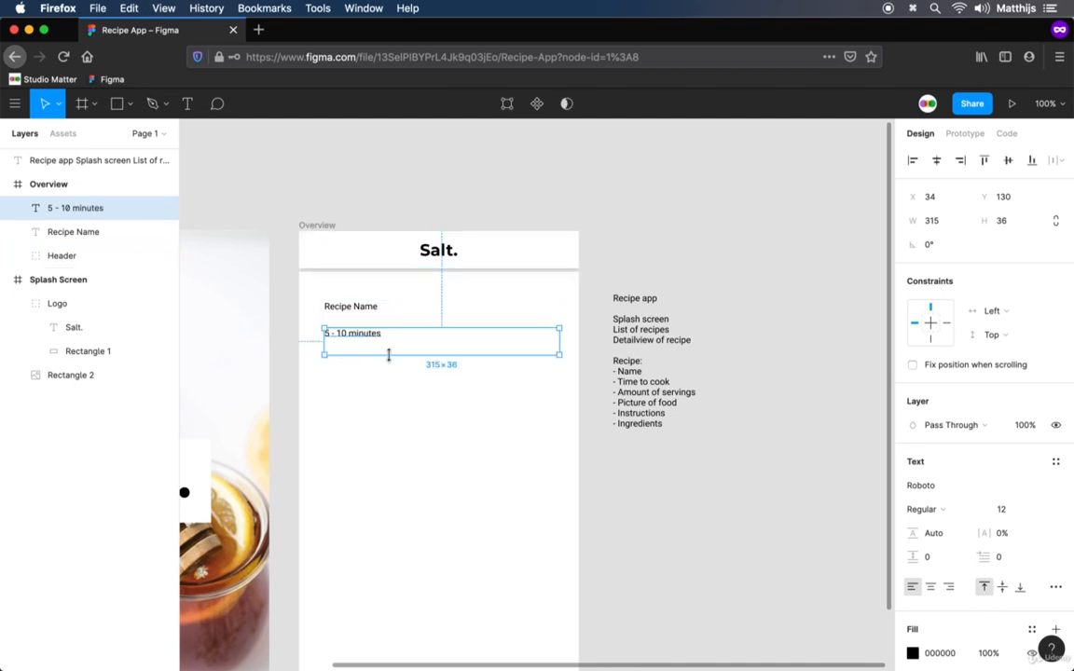
{"action": "double_click", "coordinate": [559, 355]}
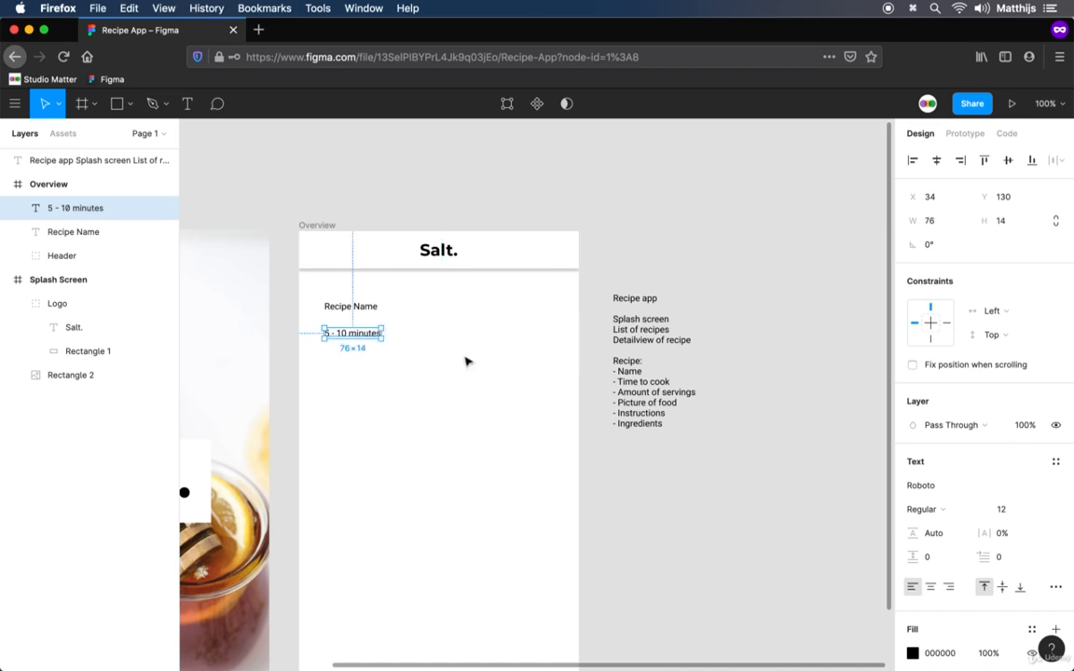
- Duplicate the "5 - 10 minutes" text, place the copy below it at Y 150 and change it to "4 people"
{"action": "key", "text": "super+c"}
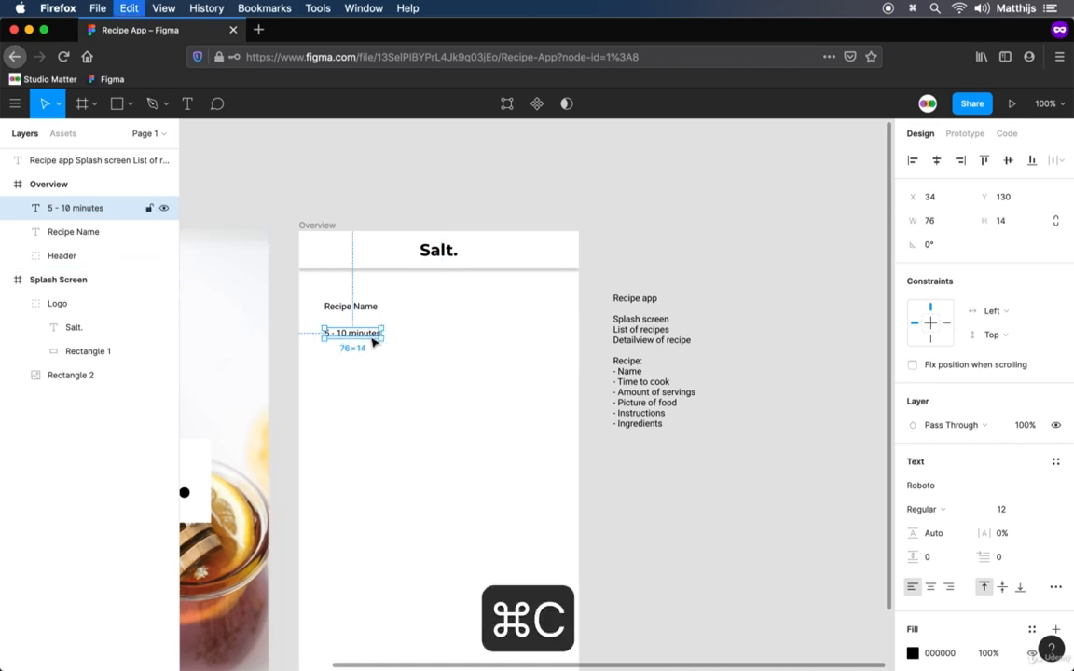
{"action": "key", "text": "super+v"}
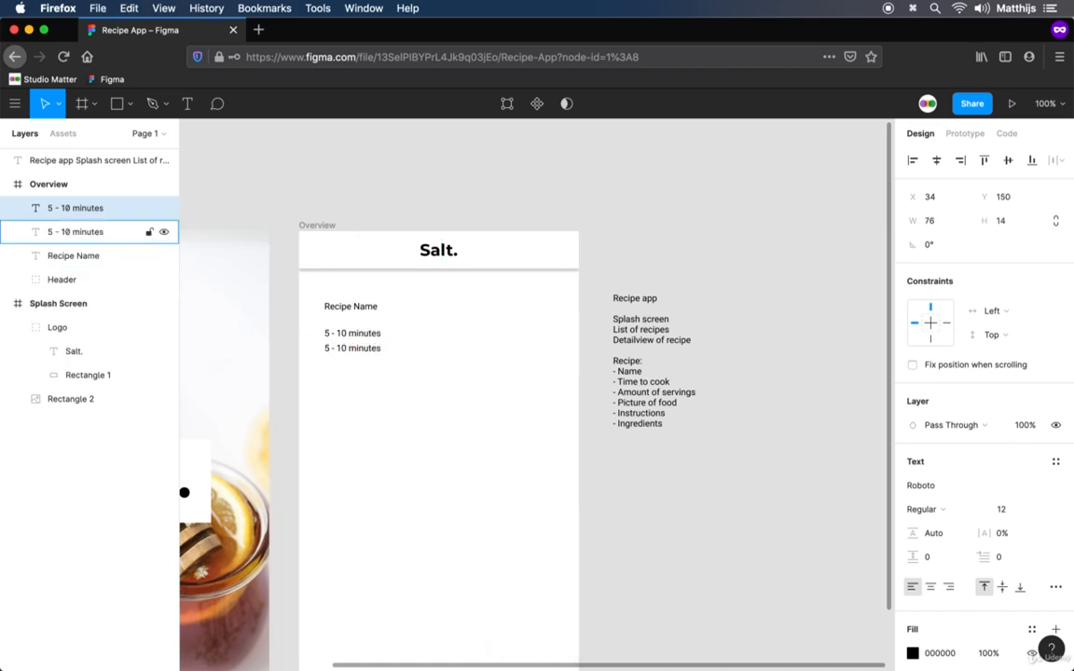
{"action": "key", "text": "Return"}
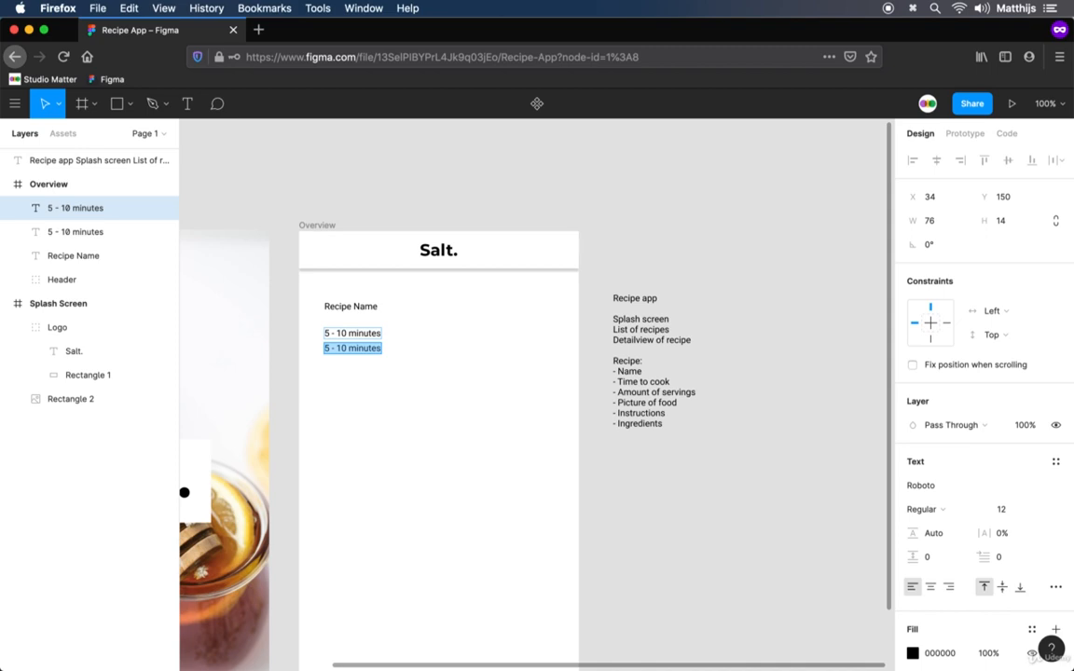
{"action": "type", "text": "4 people"}
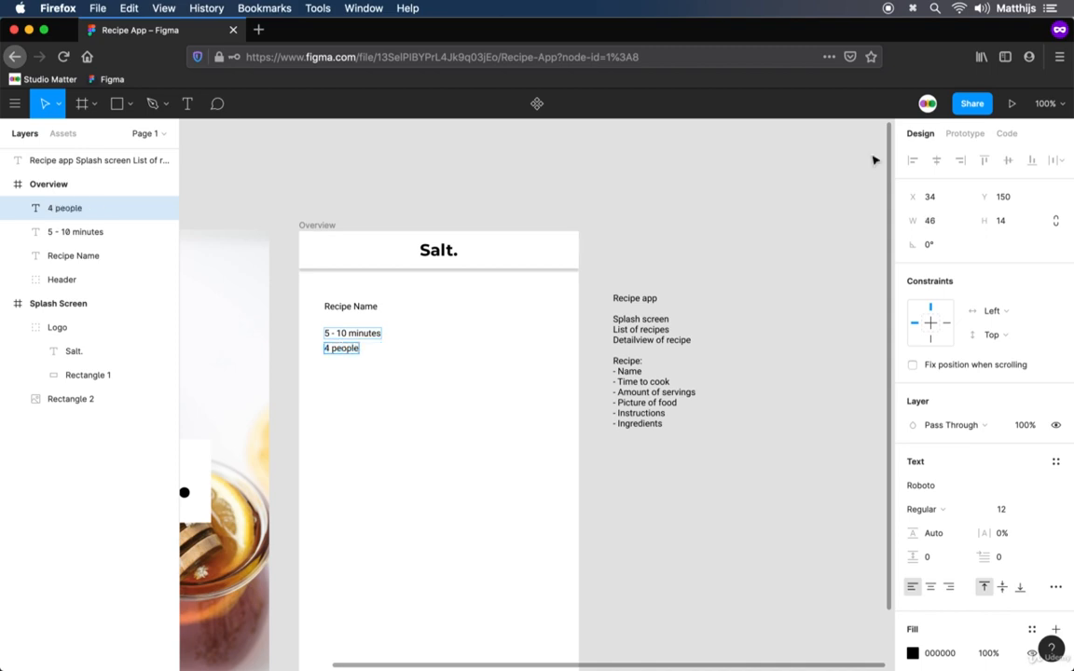
{"action": "left_click", "coordinate": [343, 379]}
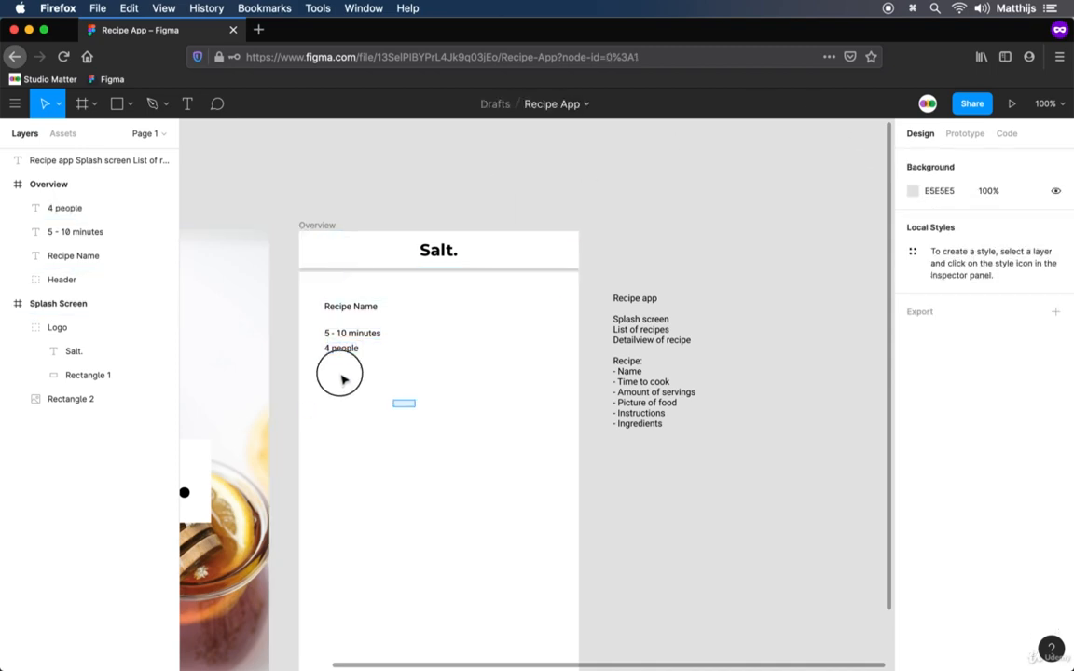
{"action": "left_click_drag", "start_coordinate": [343, 379], "coordinate": [314, 326]}
{"action": "left_click", "coordinate": [377, 369]}
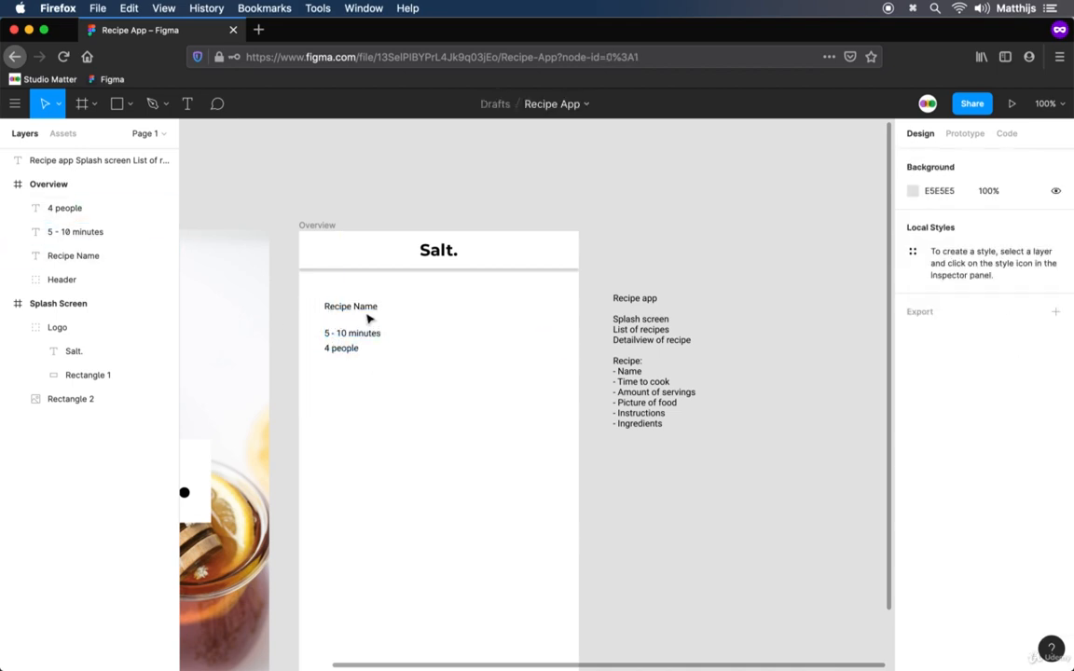
- Fit the "Recipe Name" box to its text height and widen it to about 304
{"action": "left_click", "coordinate": [369, 319]}
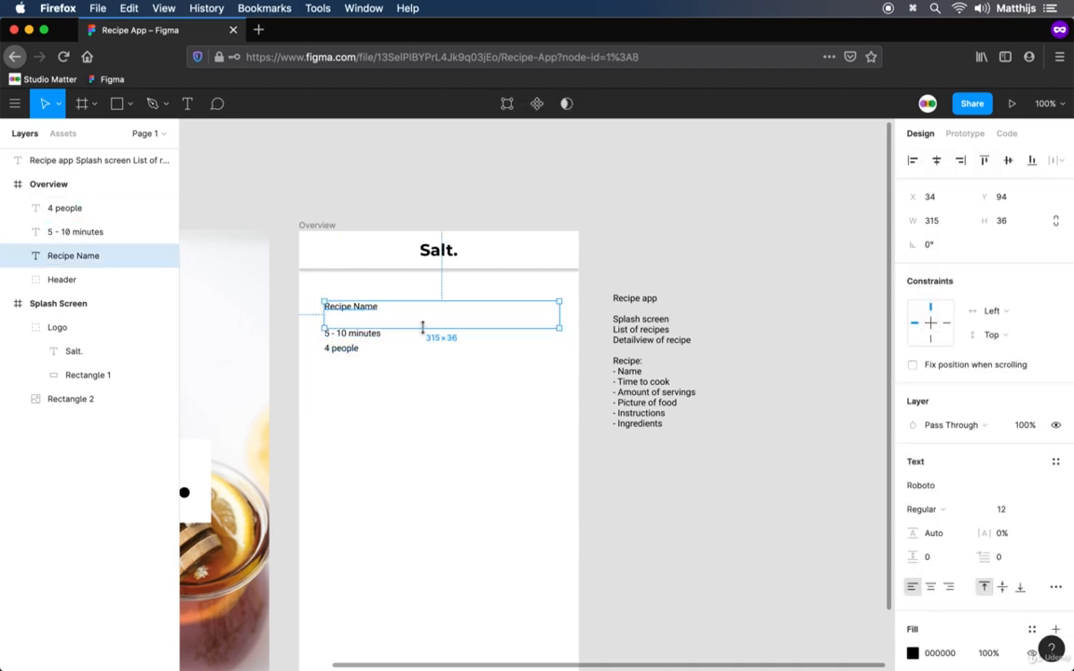
{"action": "double_click", "coordinate": [423, 327]}
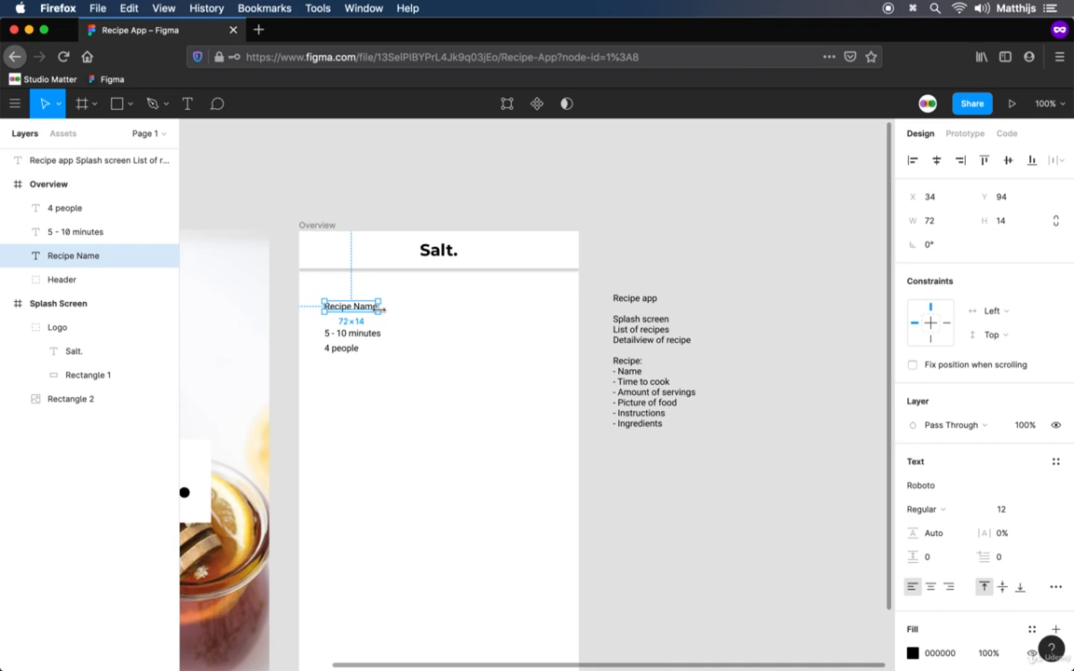
{"action": "left_click_drag", "start_coordinate": [381, 307], "coordinate": [551, 306]}
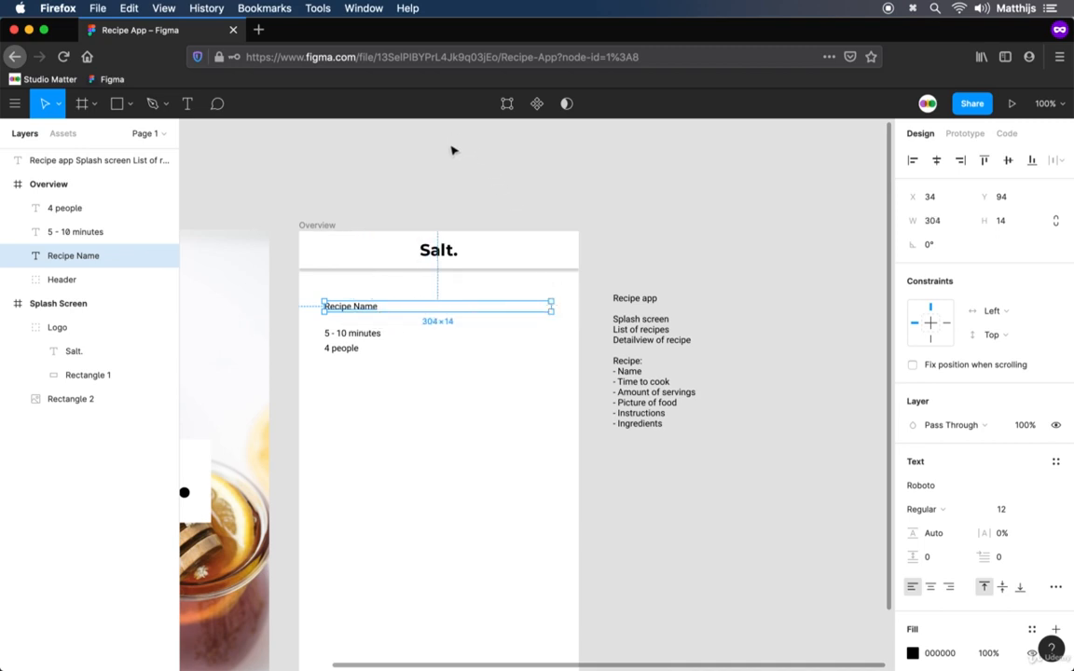
{"action": "left_click", "coordinate": [410, 167]}
- Shift the "5 - 10 minutes" and "4 people" texts together 20 px to the right, to X 54
{"action": "left_click_drag", "start_coordinate": [403, 370], "coordinate": [316, 332]}
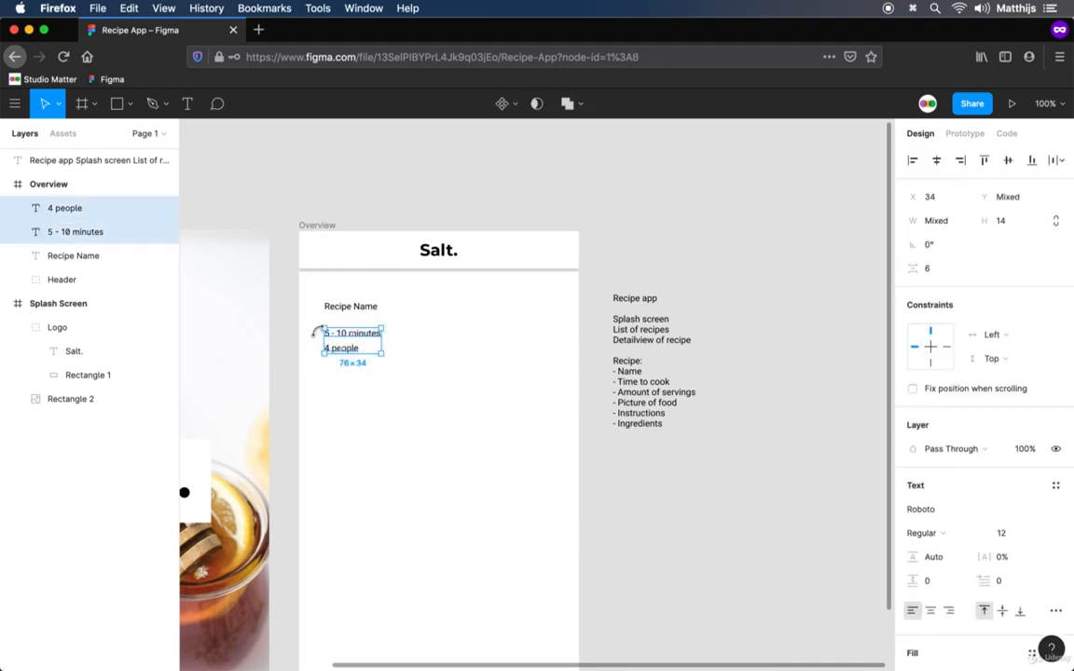
{"action": "key", "text": "shift+Right"}
{"action": "key", "text": "shift+Right"}
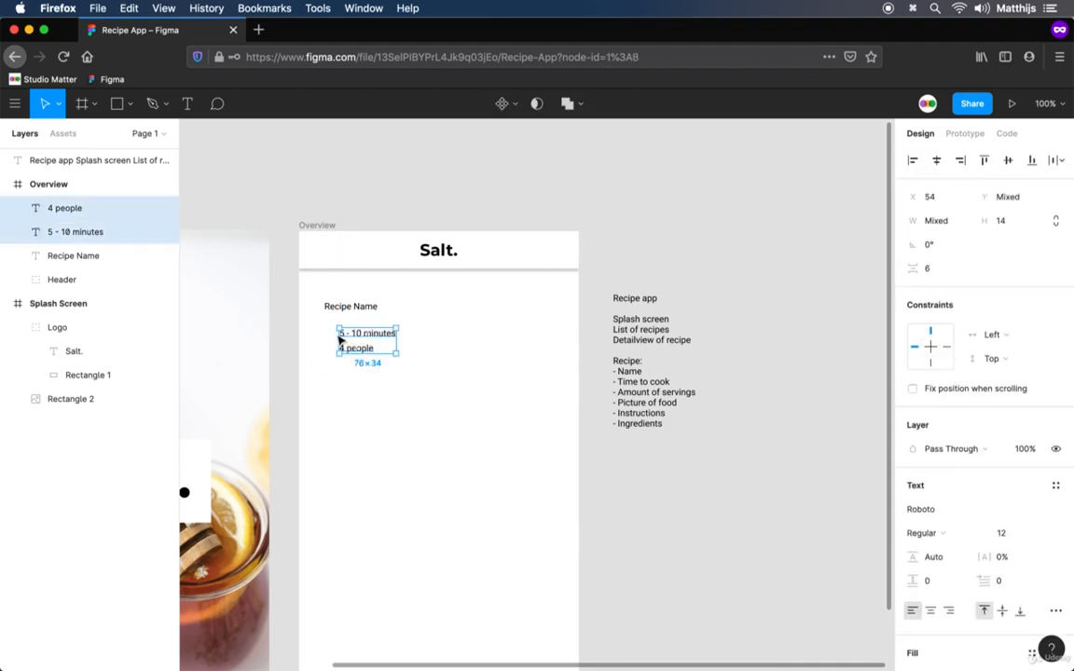
{"action": "left_click", "coordinate": [444, 420]}
{"action": "left_click", "coordinate": [372, 338]}
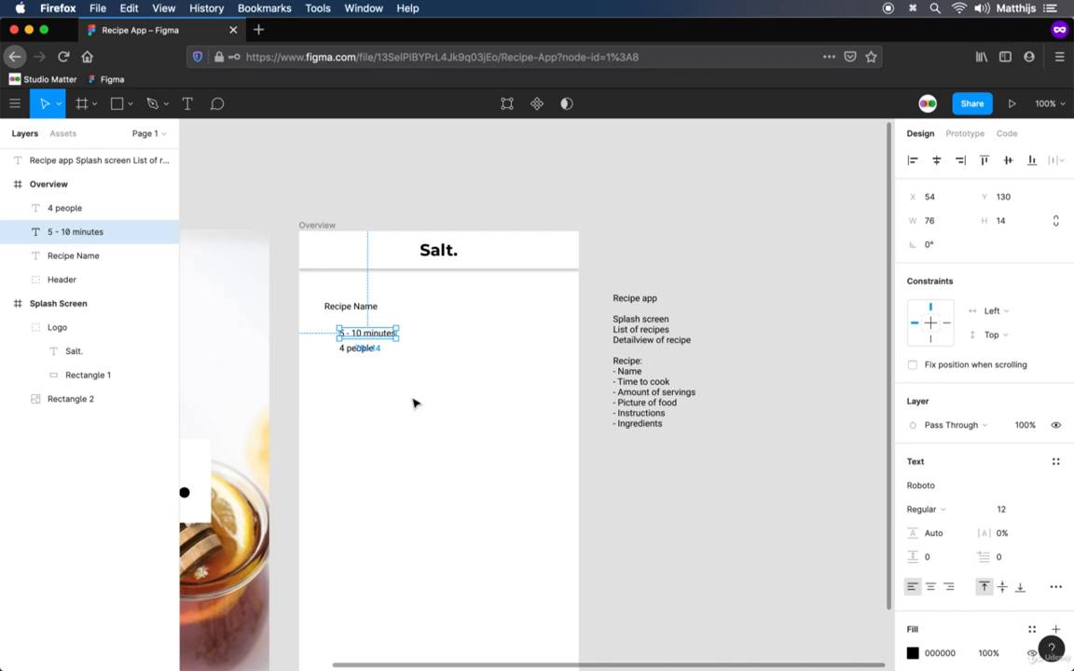
- Open the Material Design icons page on material.io in a new browser tab and look through the filled icons
{"action": "key", "text": "super+t"}
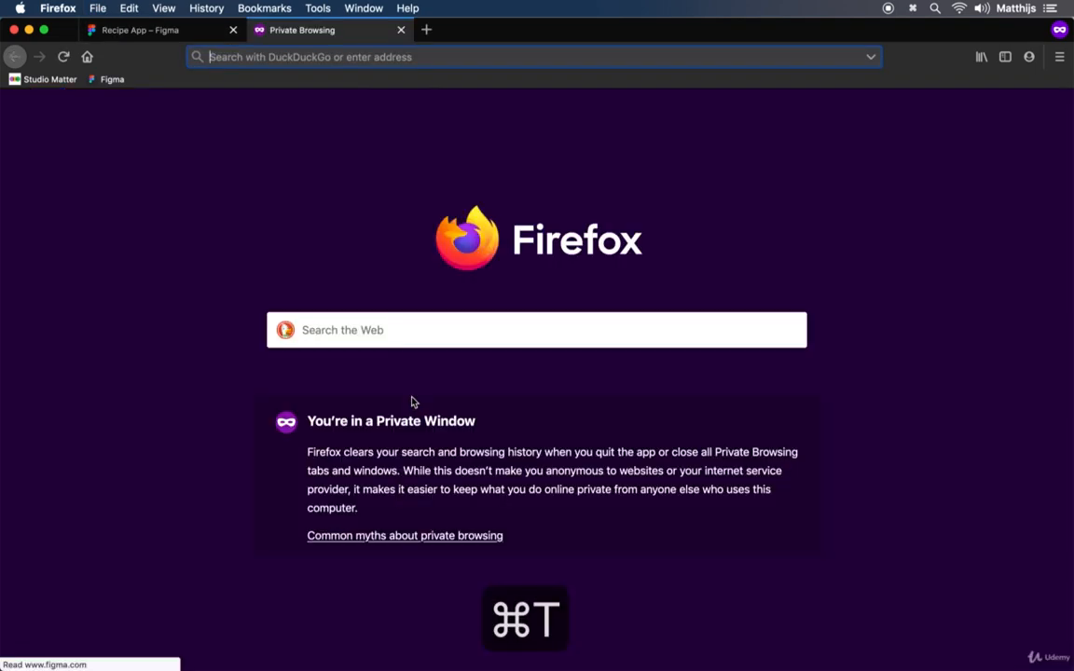
{"action": "type", "text": "material"}
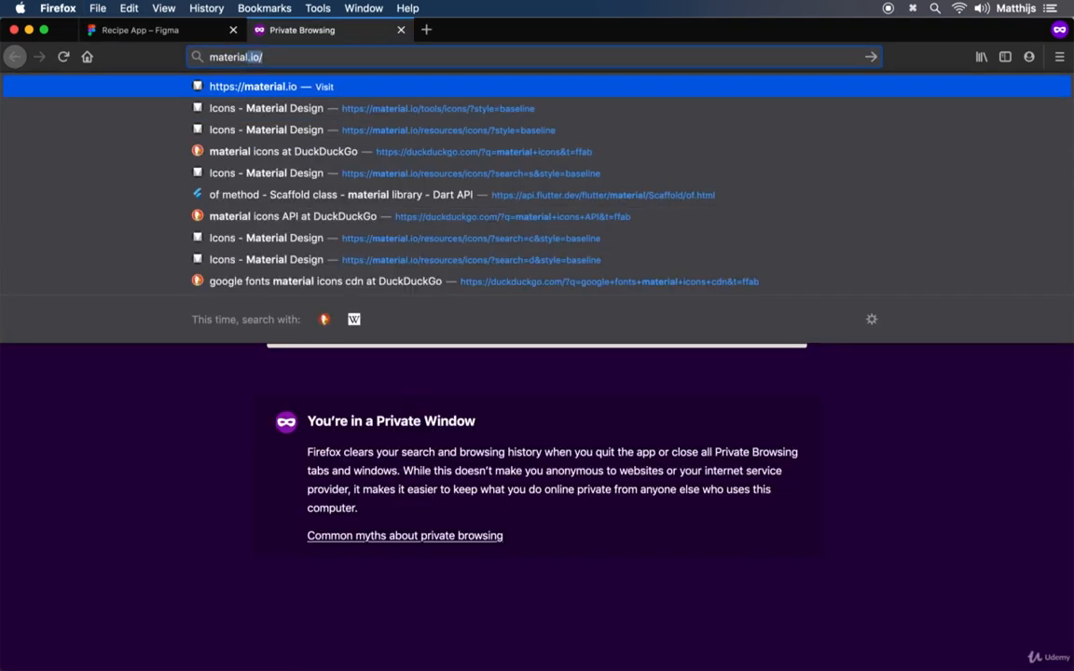
{"action": "key", "text": "Down"}
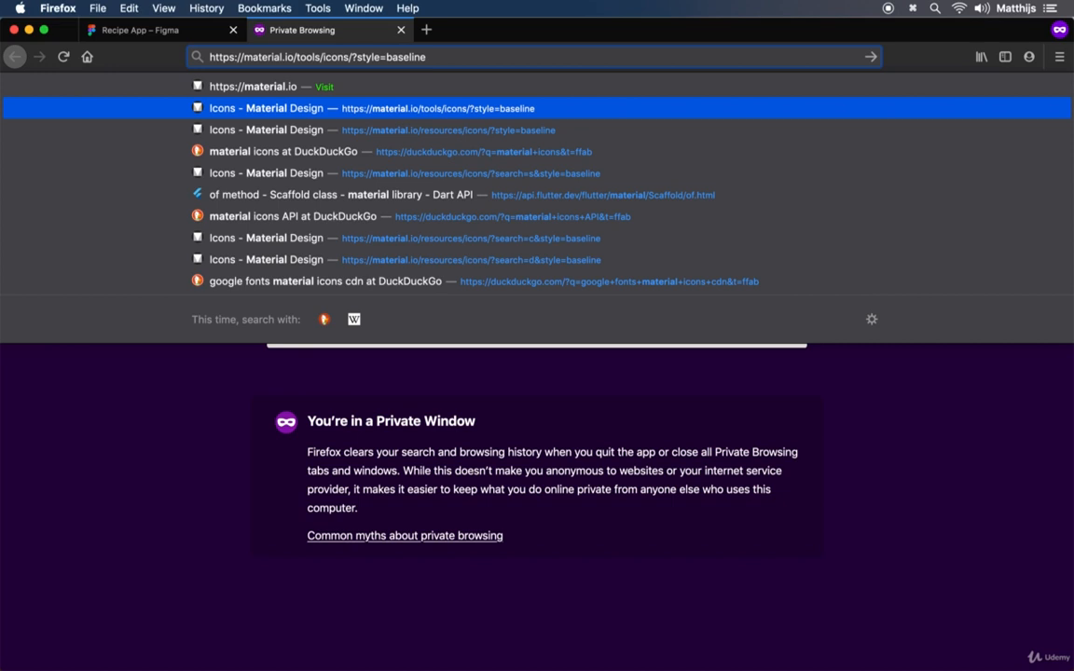
{"action": "key", "text": "Return"}
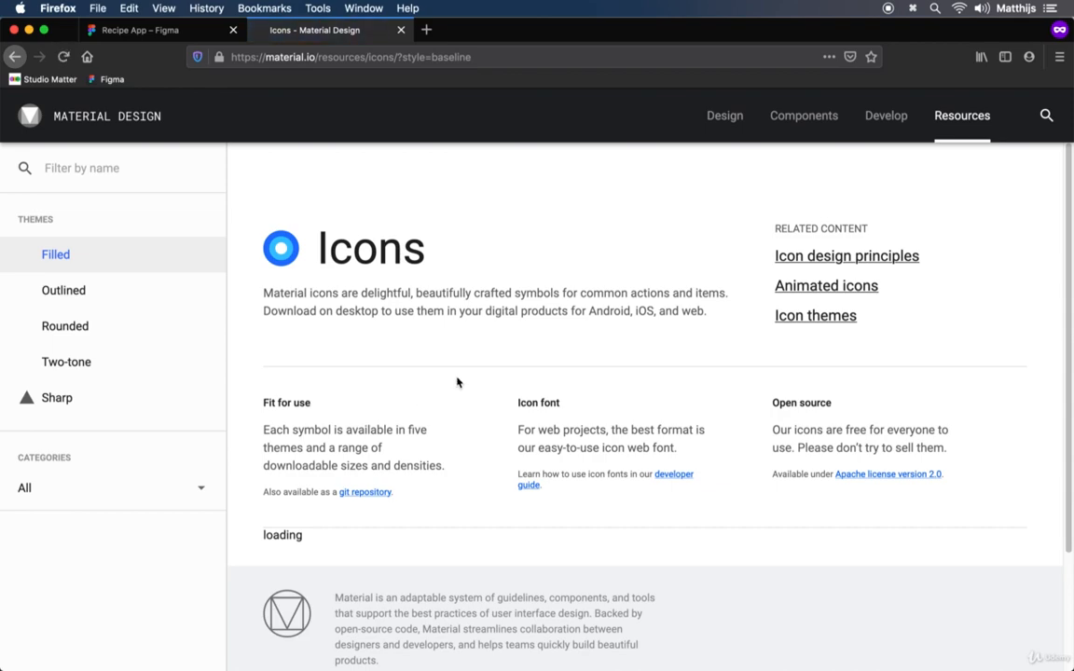
{"action": "scroll", "coordinate": [419, 432], "scroll_direction": "down", "scroll_amount": 15}
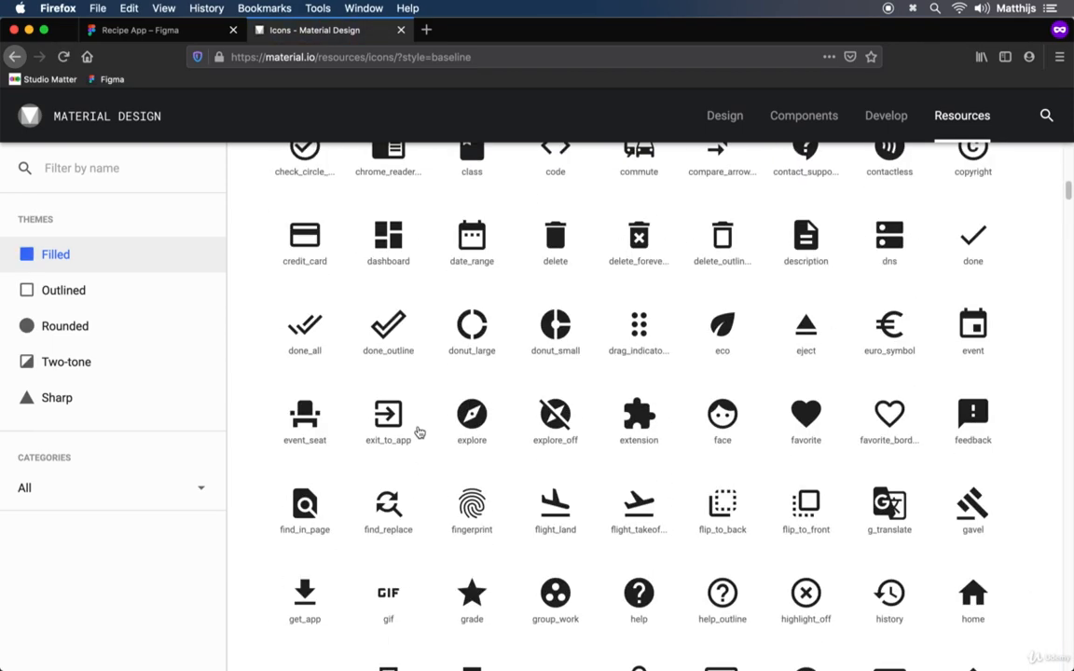
{"action": "scroll", "coordinate": [420, 432], "scroll_direction": "down", "scroll_amount": 10}
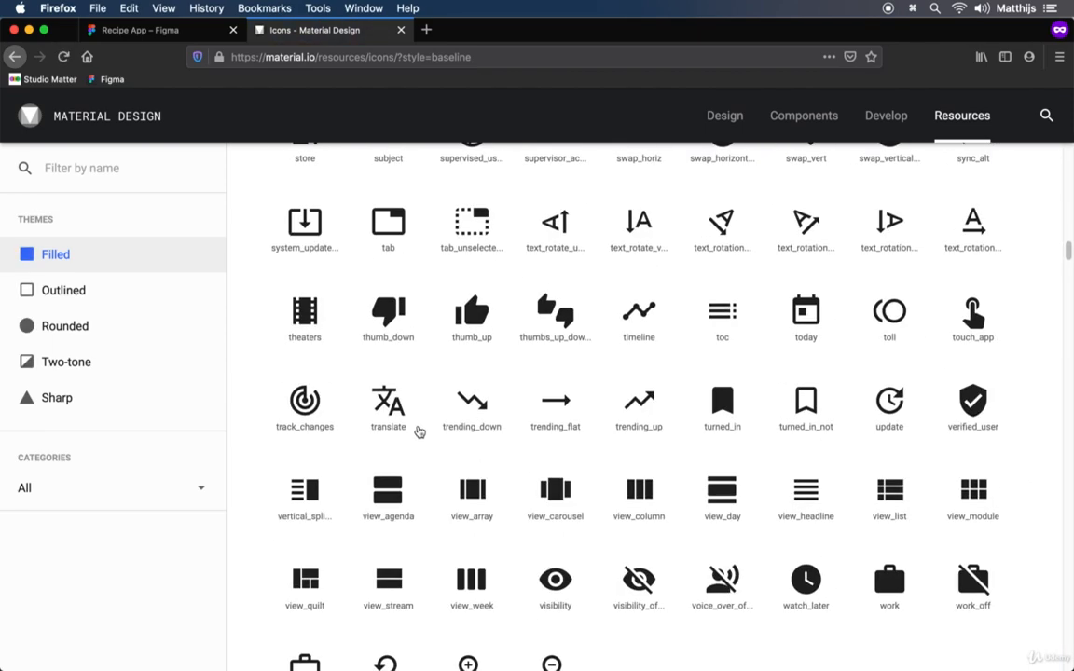
{"action": "scroll", "coordinate": [419, 432], "scroll_direction": "up", "scroll_amount": 10}
{"action": "scroll", "coordinate": [420, 432], "scroll_direction": "up", "scroll_amount": 15}
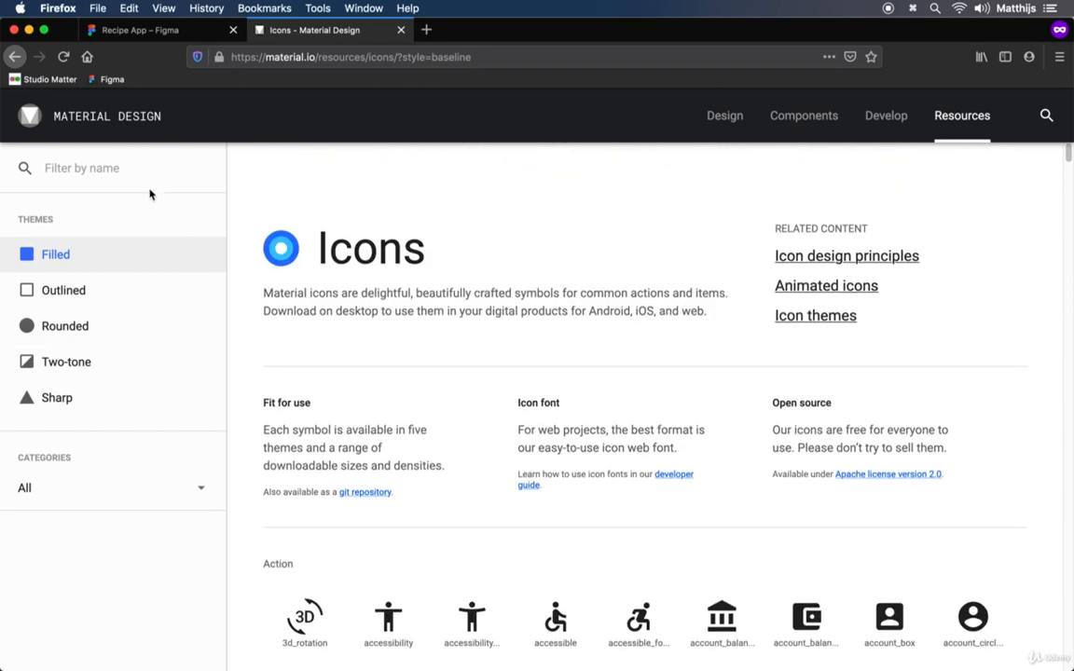
- Search the Material icons for "clock"
{"action": "left_click", "coordinate": [154, 170]}
{"action": "type", "text": "clock"}
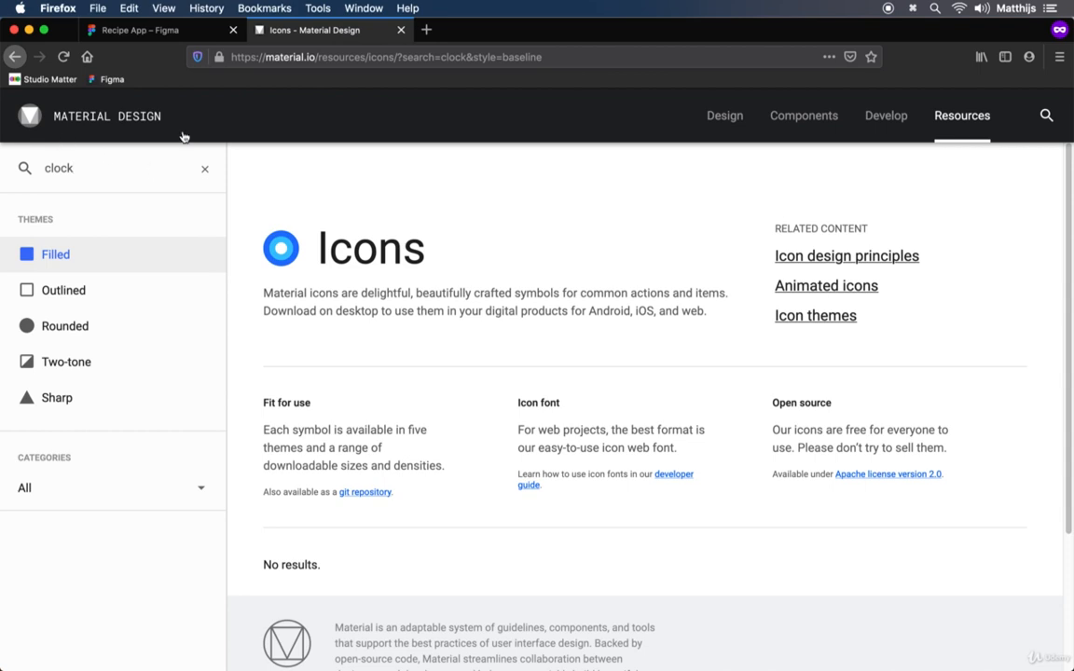
{"action": "scroll", "coordinate": [540, 415], "scroll_direction": "down", "scroll_amount": 4}
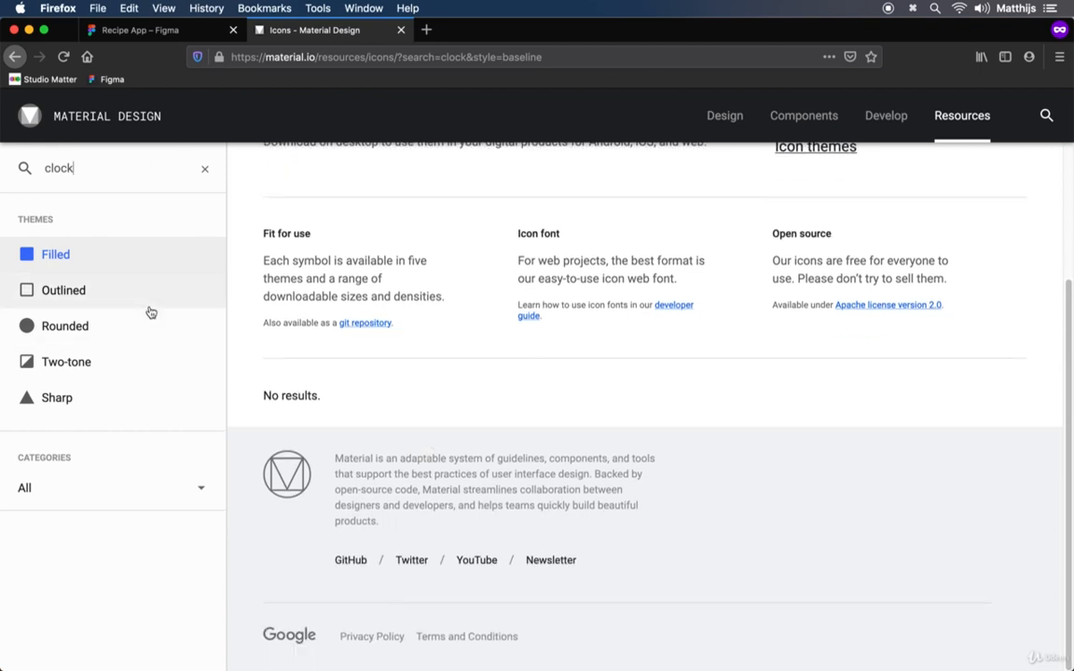
- Replace the icon search term with "time" and look through the matching icons for a clock symbol
{"action": "key", "text": "BackSpace"}
{"action": "key", "text": "BackSpace"}
{"action": "key", "text": "BackSpace"}
{"action": "key", "text": "BackSpace"}
{"action": "key", "text": "BackSpace"}
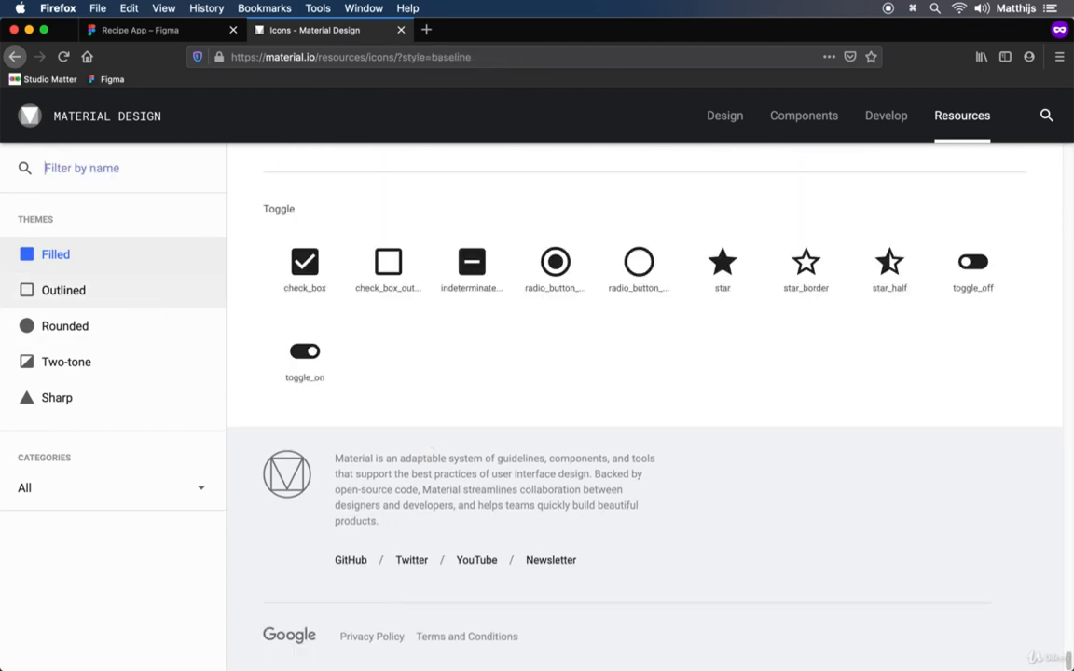
{"action": "type", "text": "time"}
{"action": "scroll", "coordinate": [564, 479], "scroll_direction": "up", "scroll_amount": 5}
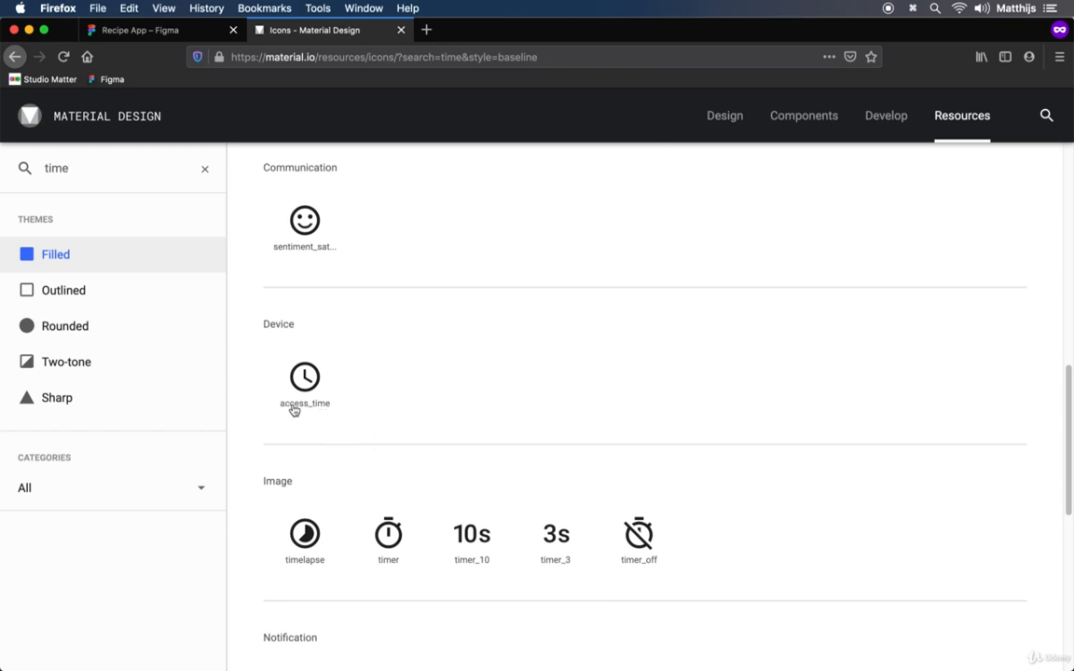
- Switch back to the Figma file and duplicate the "5 - 10 minutes" text, shifting the copy 30 px left to X 24
{"action": "left_click", "coordinate": [140, 29]}
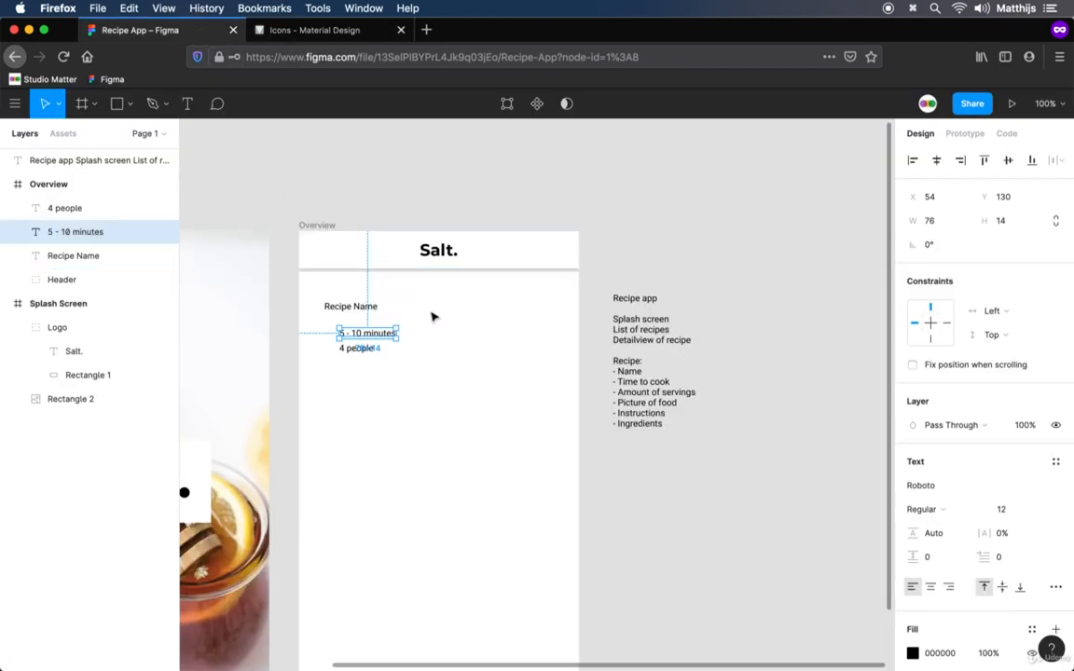
{"action": "key", "text": "super+c"}
{"action": "key", "text": "super+v"}
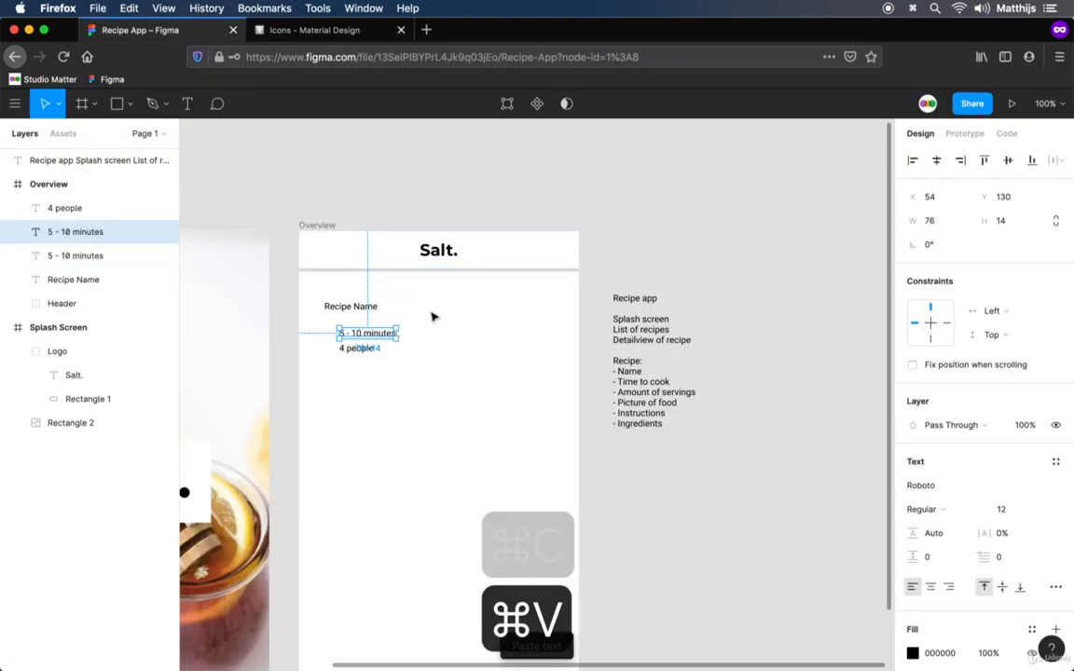
{"action": "key", "text": "shift+Left"}
{"action": "key", "text": "shift+Left"}
{"action": "key", "text": "shift+Left"}
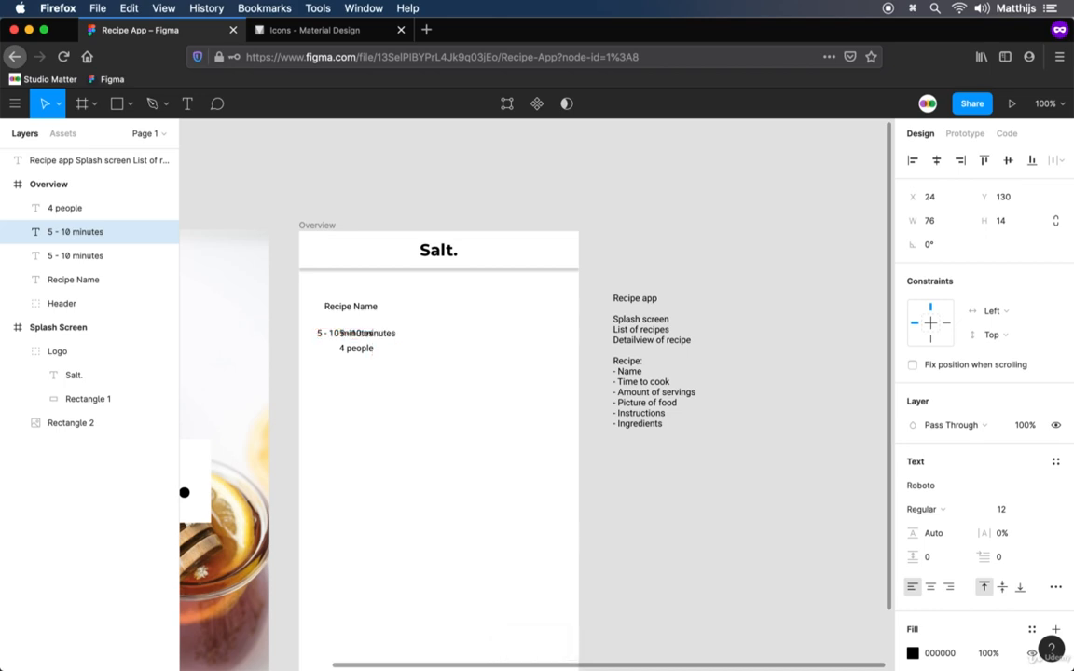
- Replace the copied text with "access_time" and set its font to Material Icons so it renders as a clock icon
{"action": "key", "text": "Return"}
{"action": "type", "text": "acce"}
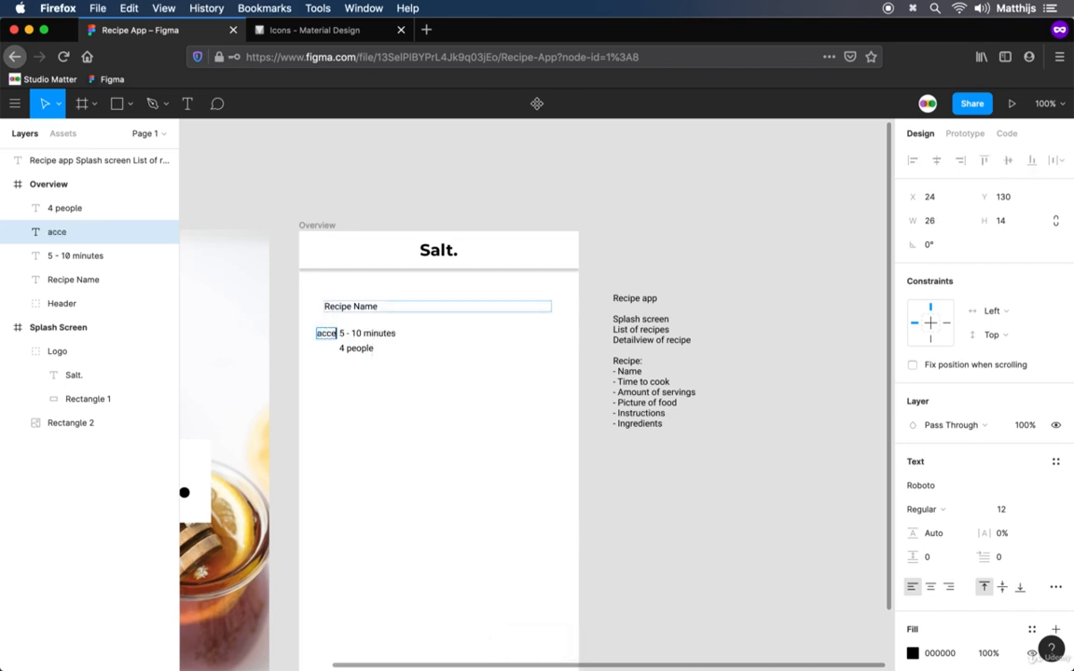
{"action": "type", "text": "ss_time"}
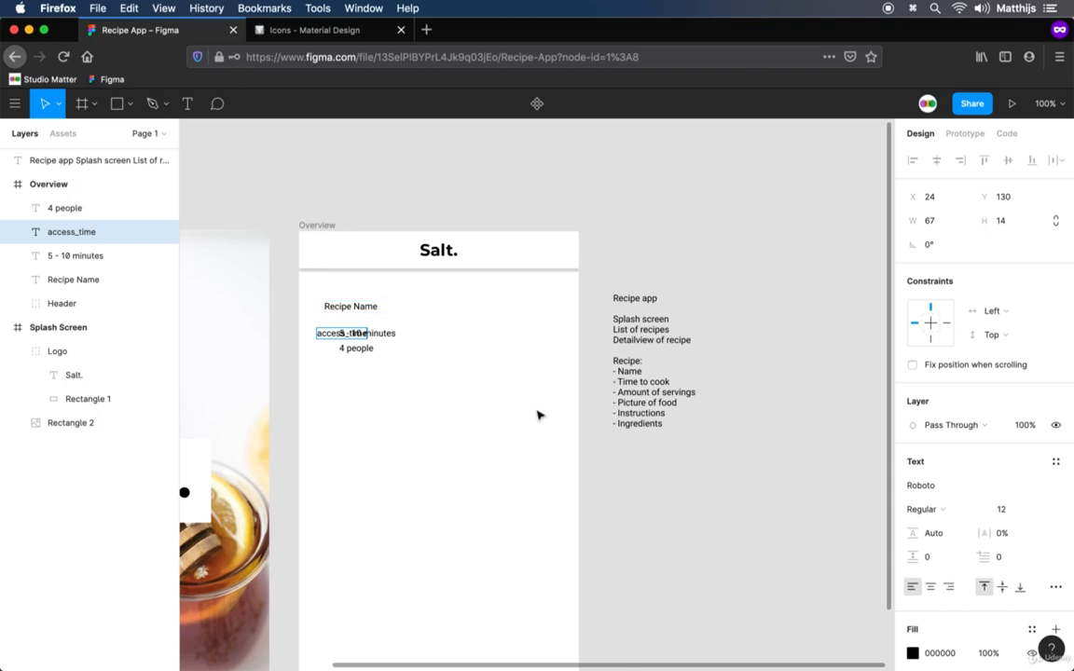
{"action": "key", "text": "super+a"}
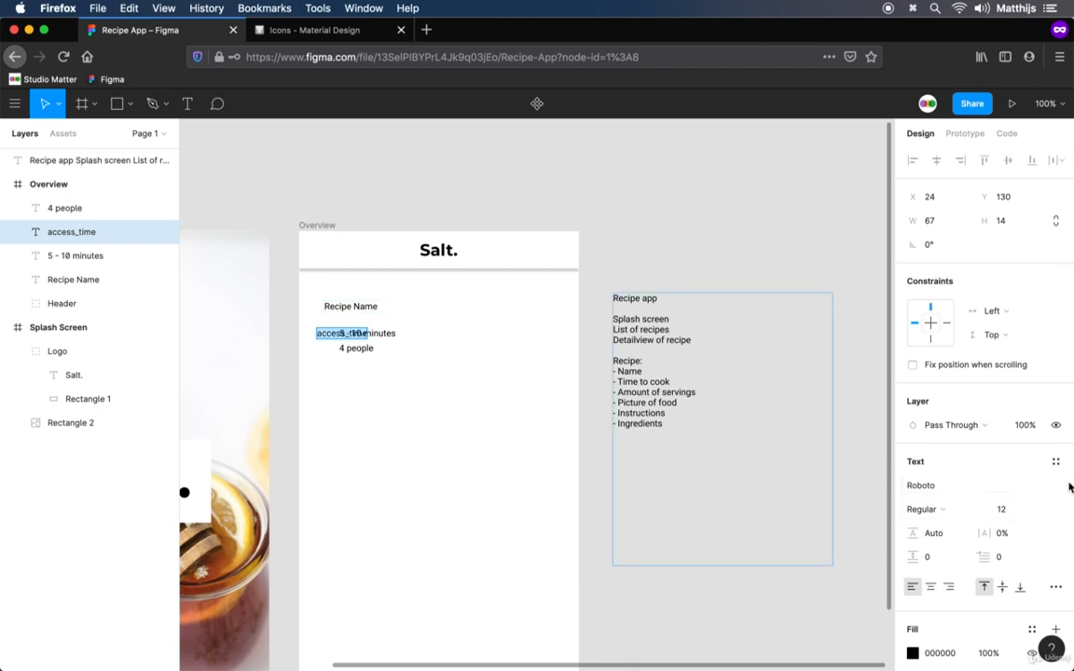
{"action": "left_click", "coordinate": [1012, 487]}
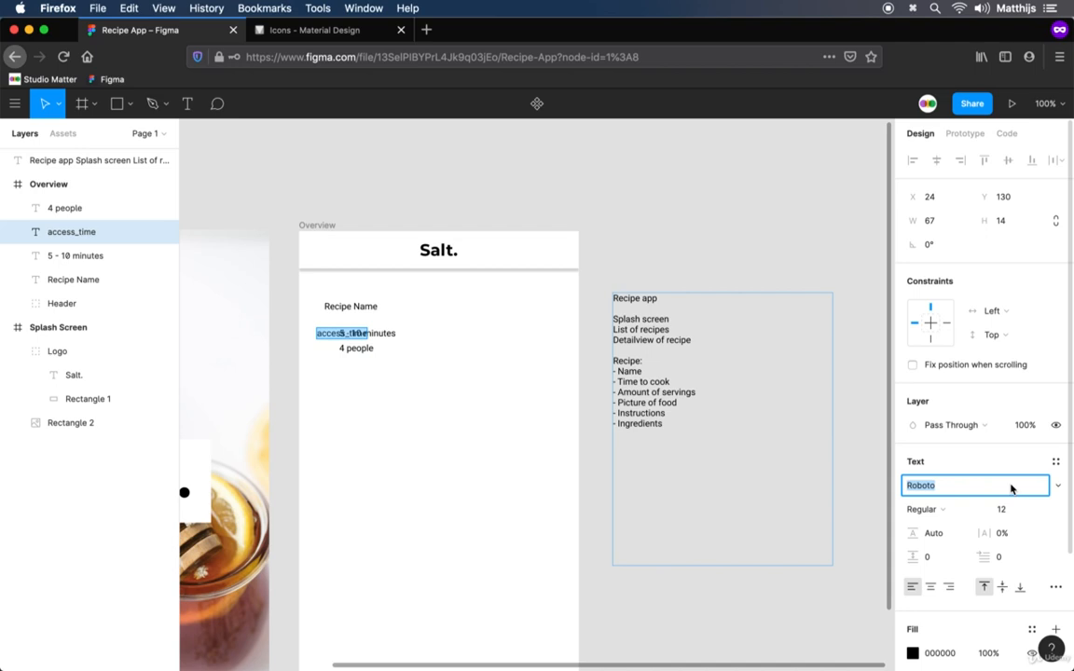
{"action": "type", "text": "Material Icons"}
{"action": "key", "text": "Return"}
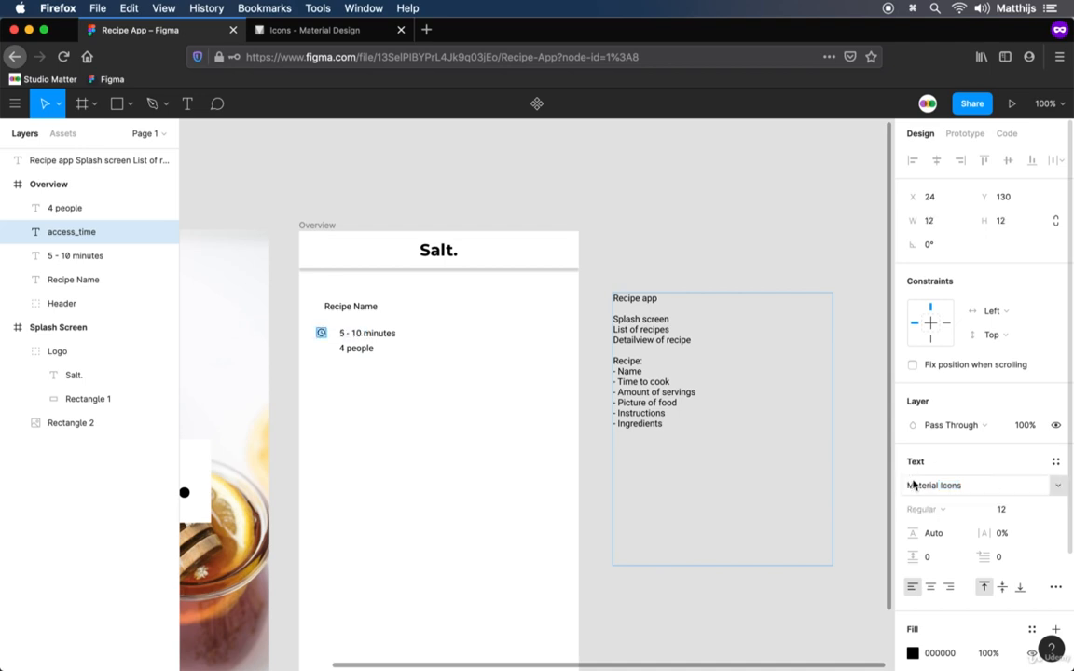
{"action": "left_click", "coordinate": [340, 177]}
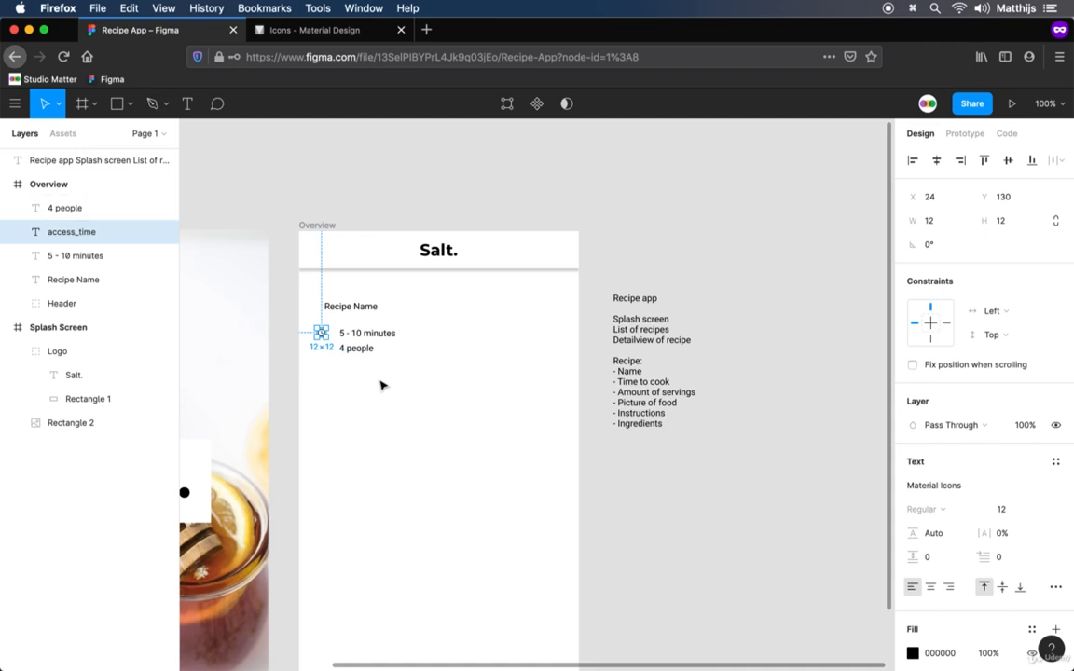
- Move the clock icon to X 34 and place a duplicate of it beside "4 people" at Y 152
{"action": "key", "text": "shift+Right"}
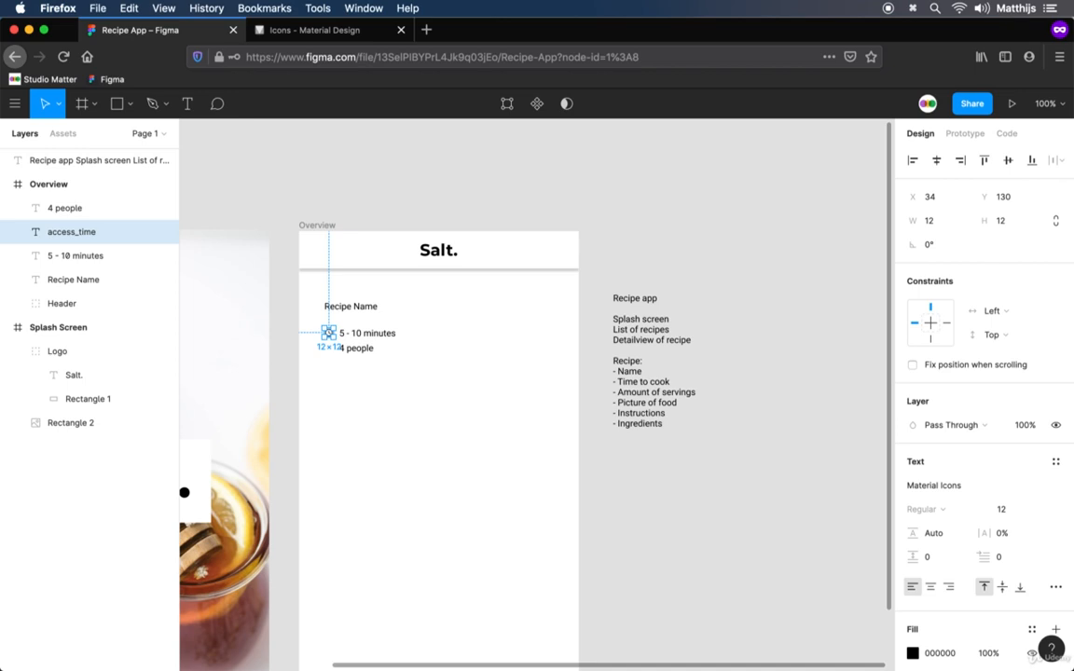
{"action": "key", "text": "super+c"}
{"action": "key", "text": "super+v"}
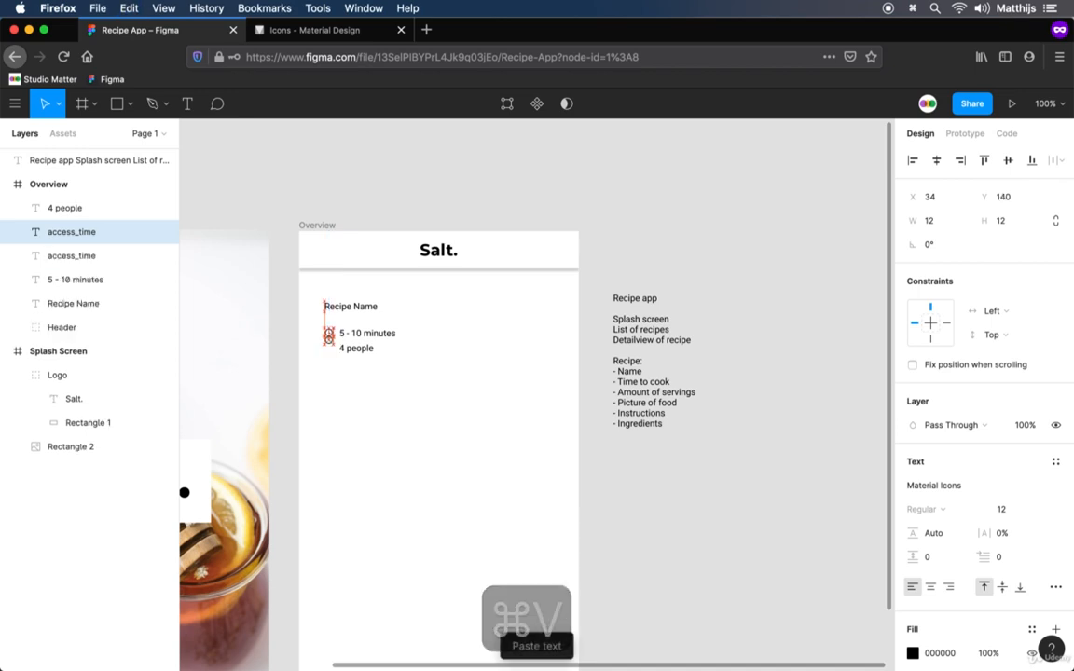
{"action": "key", "text": "shift+Down"}
{"action": "key", "text": "Down"}
{"action": "key", "text": "Down"}
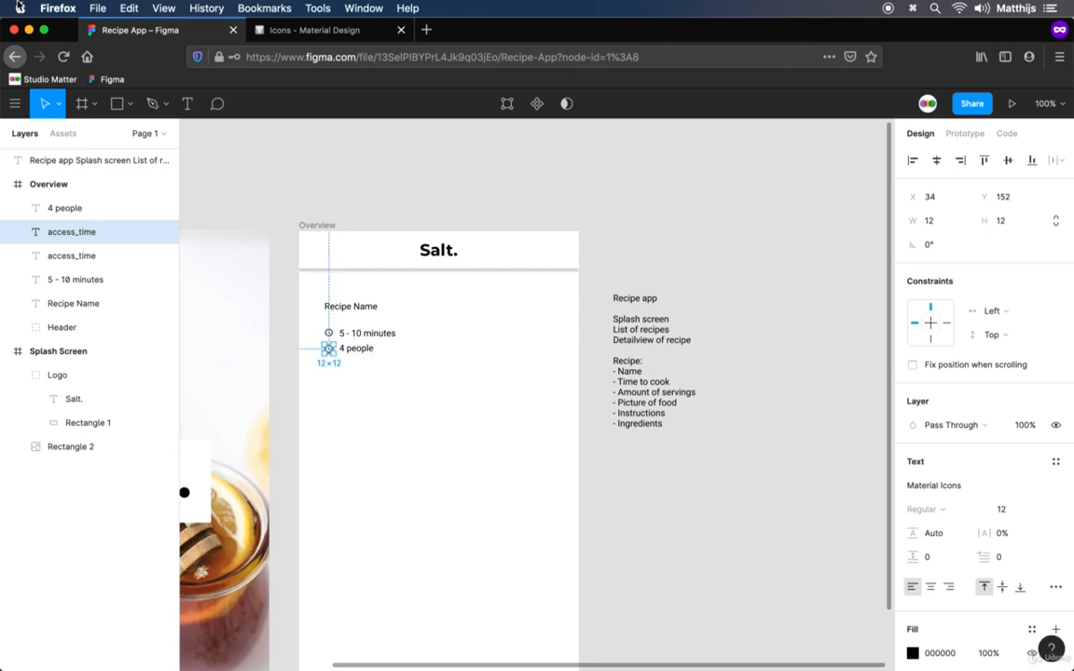
- Return to the Material Design icons page and replace the search term with "peopl" to find a people icon
{"action": "left_click", "coordinate": [308, 30]}
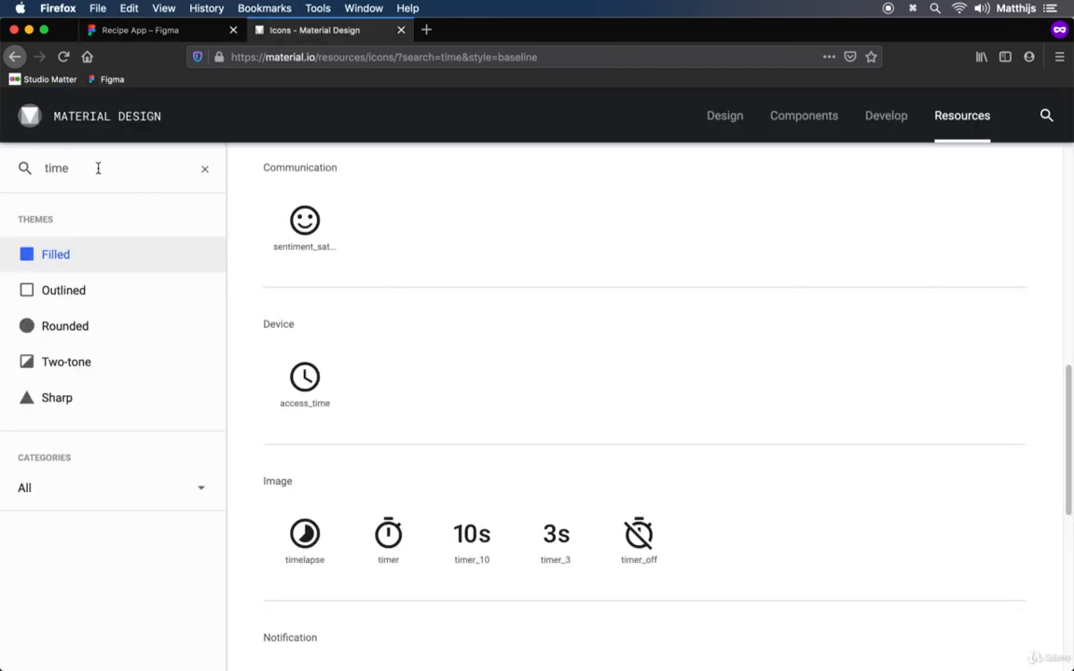
{"action": "key", "text": "BackSpace"}
{"action": "key", "text": "BackSpace"}
{"action": "key", "text": "BackSpace"}
{"action": "key", "text": "BackSpace"}
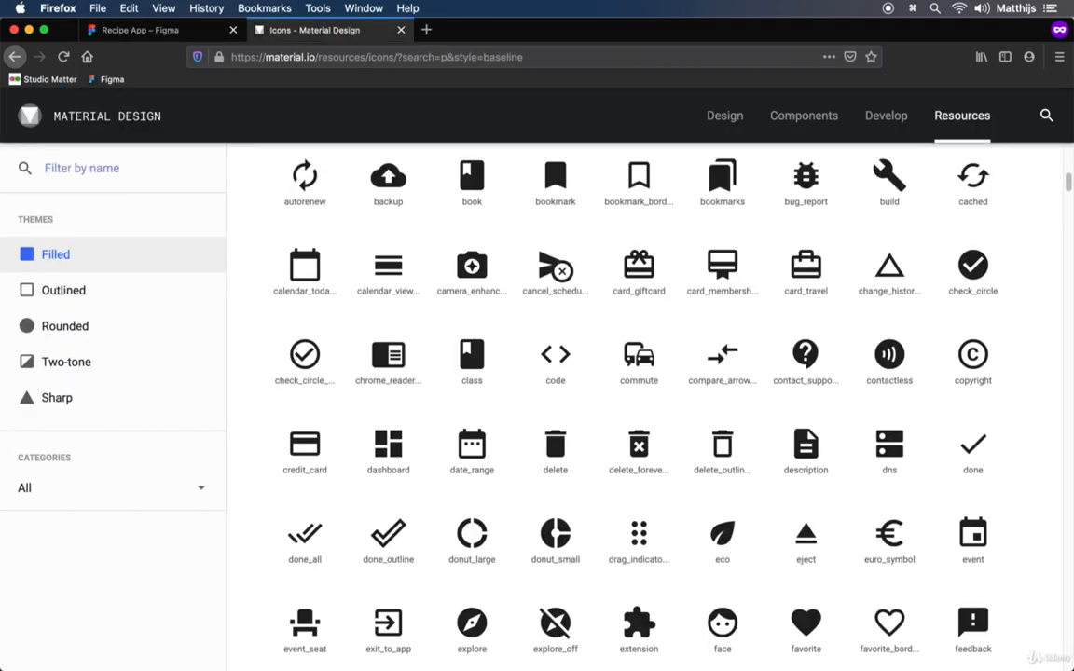
{"action": "type", "text": "peopl"}
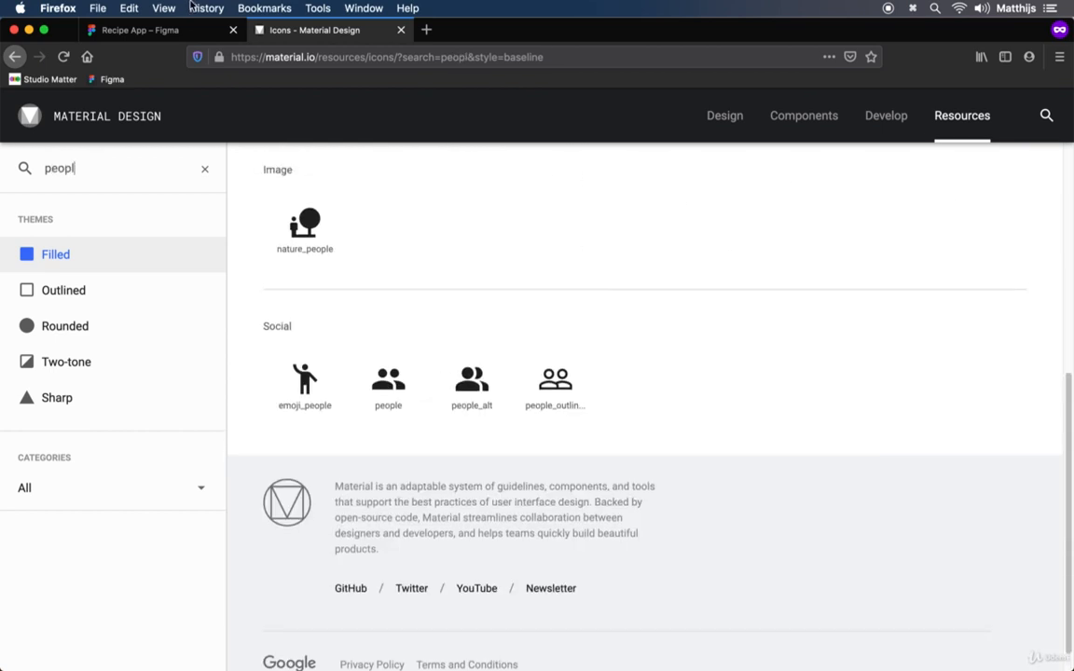
- Switch back to the Figma file and change the duplicated icon's text beside "4 people" to "people"
{"action": "left_click", "coordinate": [191, 36]}
{"action": "key", "text": "Return"}
{"action": "type", "text": "p"}
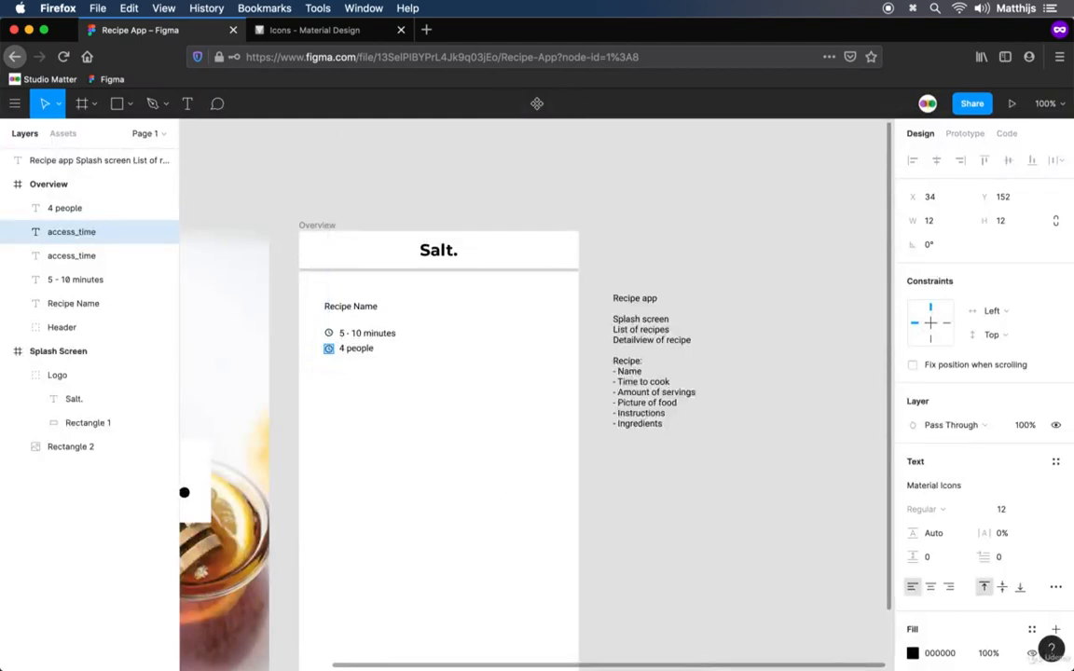
{"action": "type", "text": "eople"}
{"action": "key", "text": "Escape"}
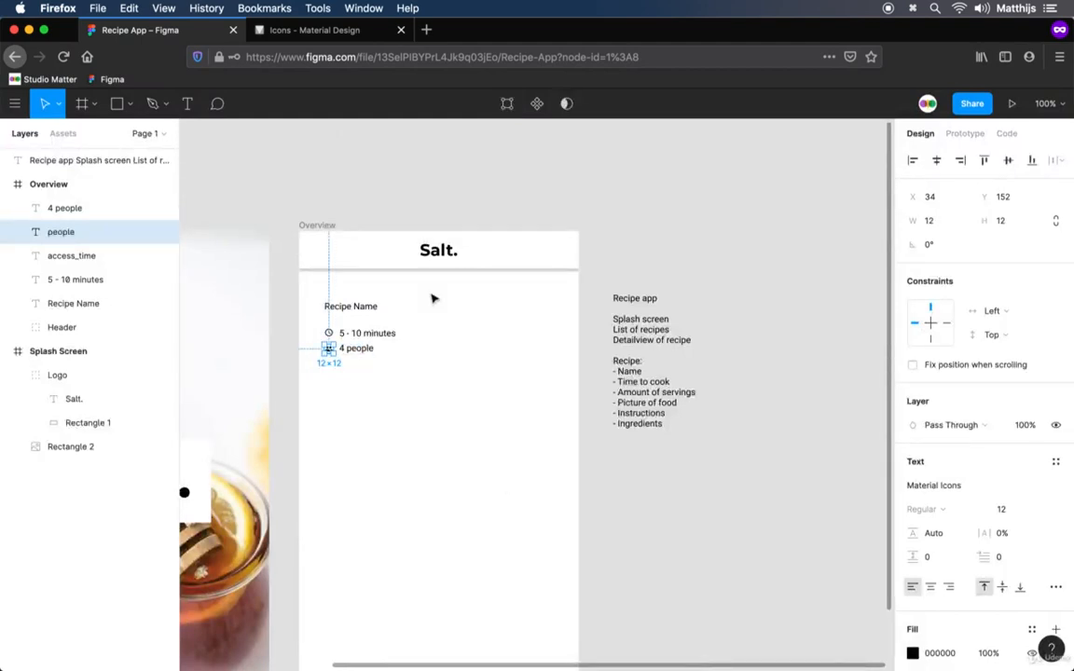
{"action": "left_click", "coordinate": [408, 441]}
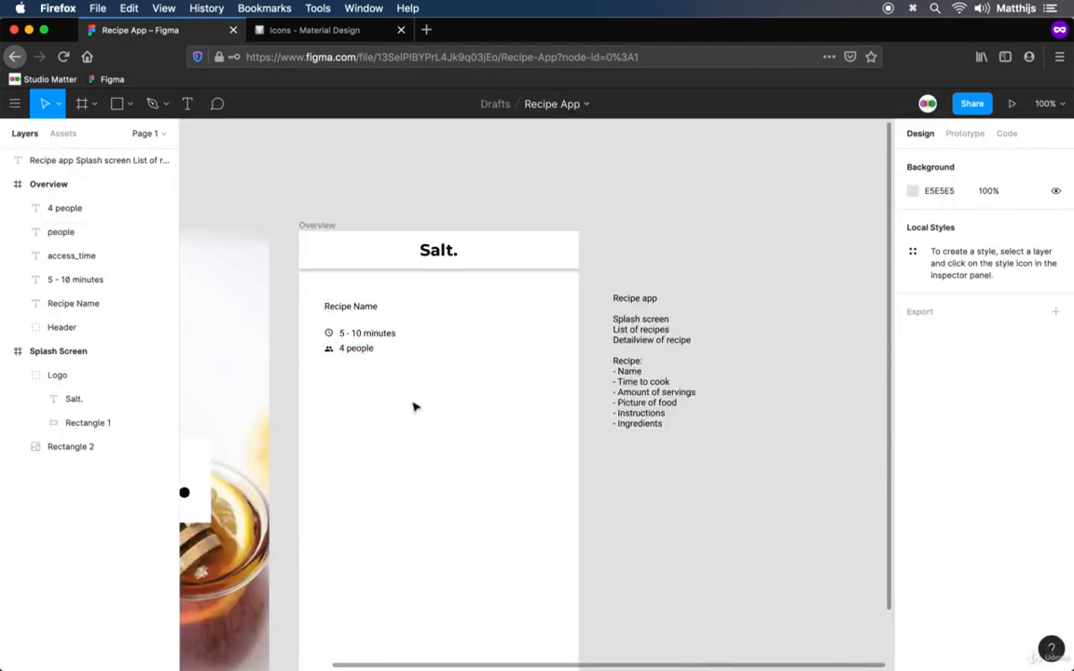
- Set the "Recipe Name" text to the Montserrat font in SemiBold weight
{"action": "left_click_drag", "start_coordinate": [411, 400], "coordinate": [308, 328]}
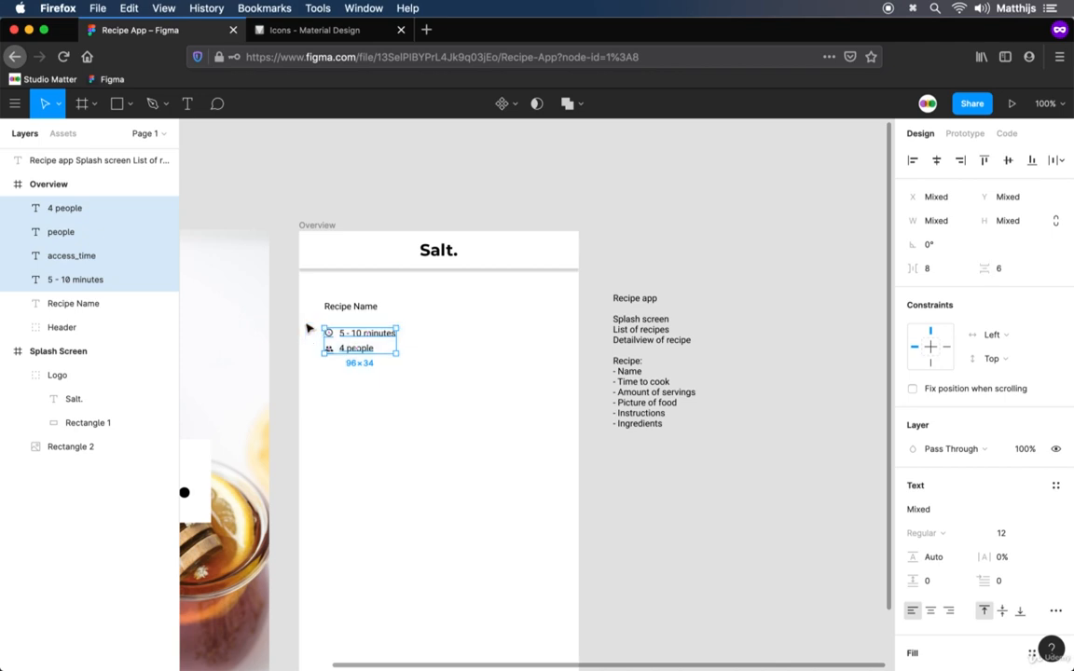
{"action": "left_click", "coordinate": [367, 311]}
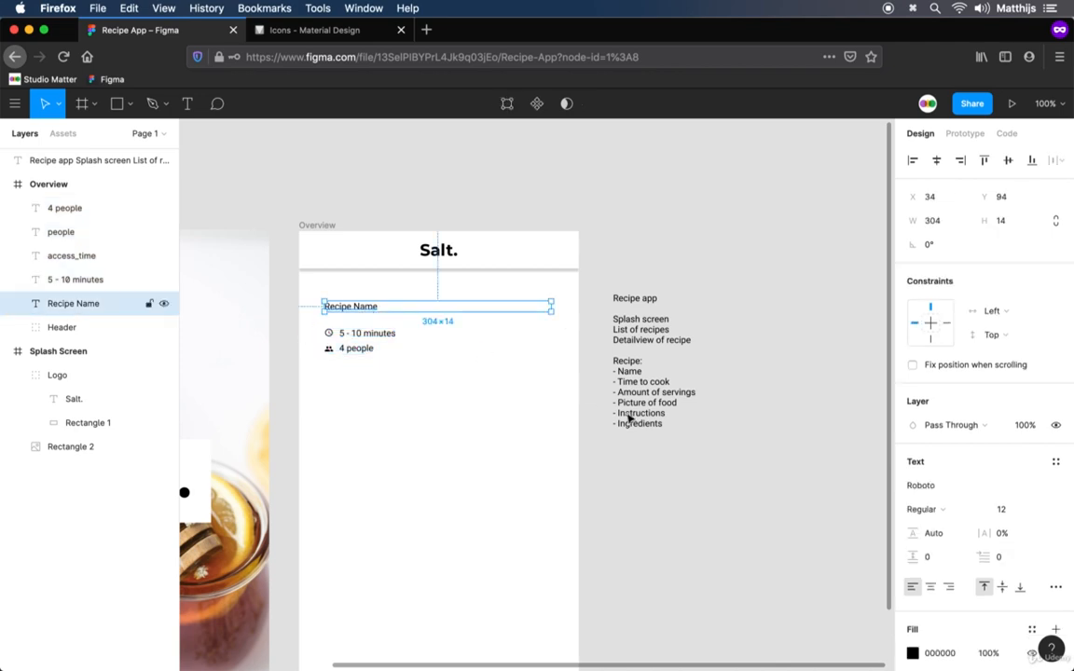
{"action": "left_click", "coordinate": [1030, 491]}
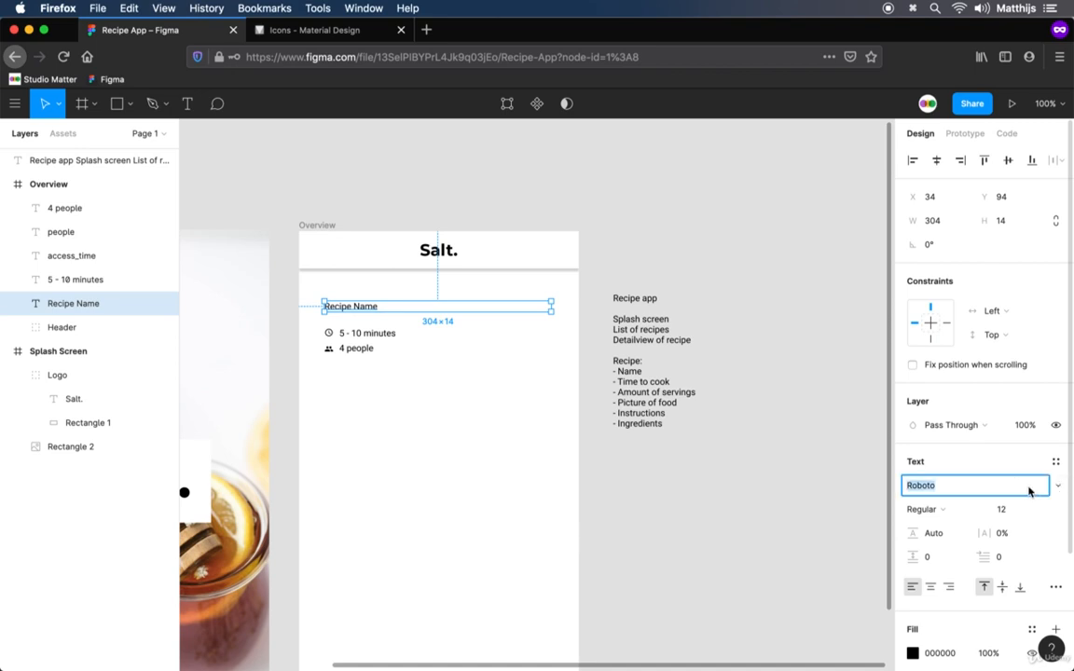
{"action": "type", "text": "Montserrat"}
{"action": "key", "text": "Return"}
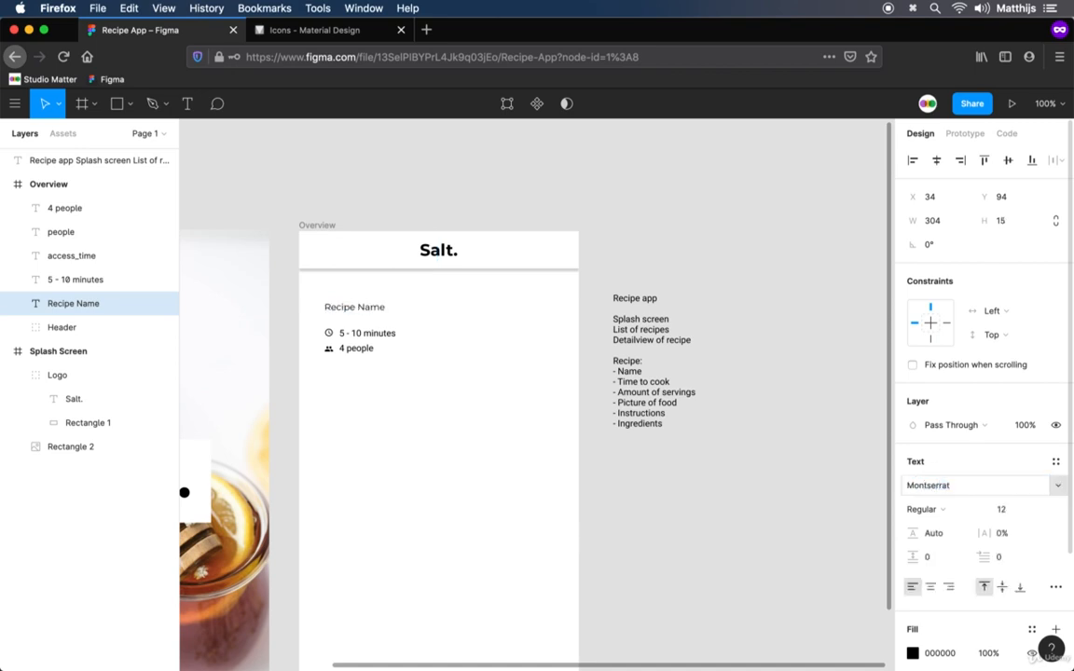
{"action": "left_click", "coordinate": [949, 511]}
{"action": "left_click", "coordinate": [949, 550]}
{"action": "left_click", "coordinate": [959, 511]}
- Increase the font size of the "Recipe Name" text to 21
{"action": "left_click", "coordinate": [1016, 511]}
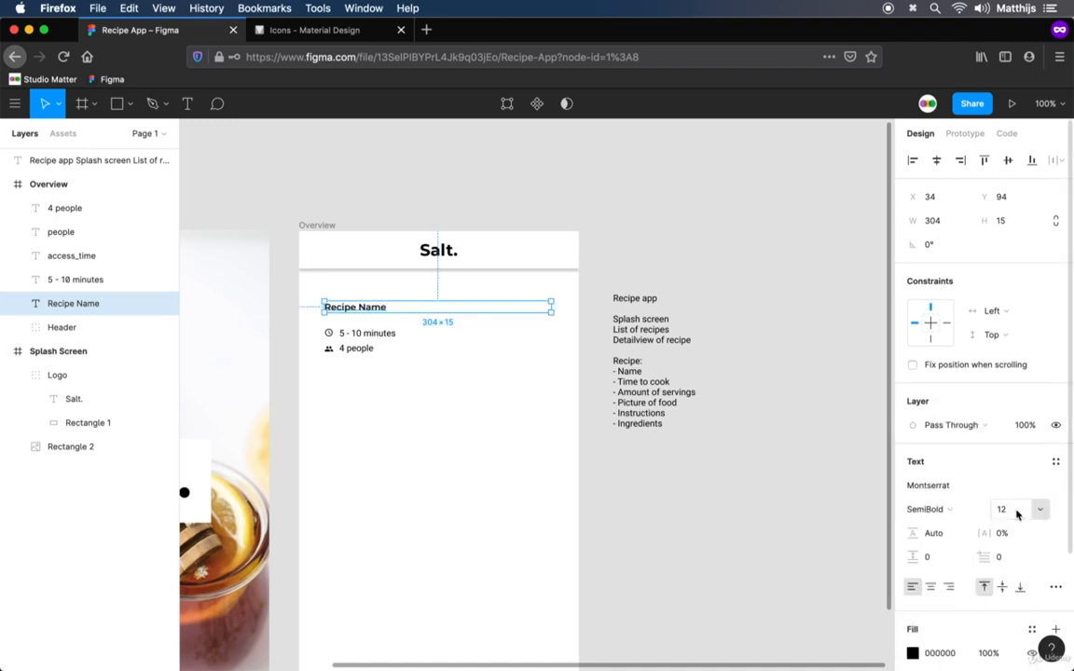
{"action": "left_click", "coordinate": [1017, 513]}
{"action": "key", "text": "Up"}
{"action": "key", "text": "Up"}
{"action": "key", "text": "Up"}
{"action": "key", "text": "Up"}
{"action": "key", "text": "Up"}
{"action": "key", "text": "Up"}
{"action": "key", "text": "Up"}
{"action": "key", "text": "Up"}
{"action": "key", "text": "Up"}
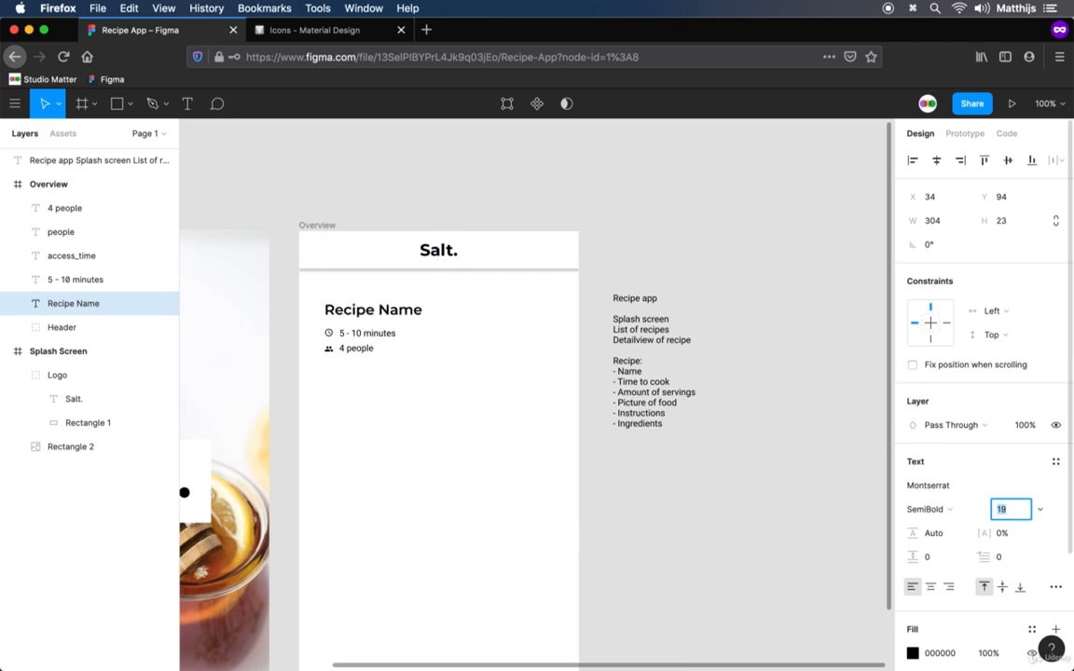
{"action": "key", "text": "Return"}
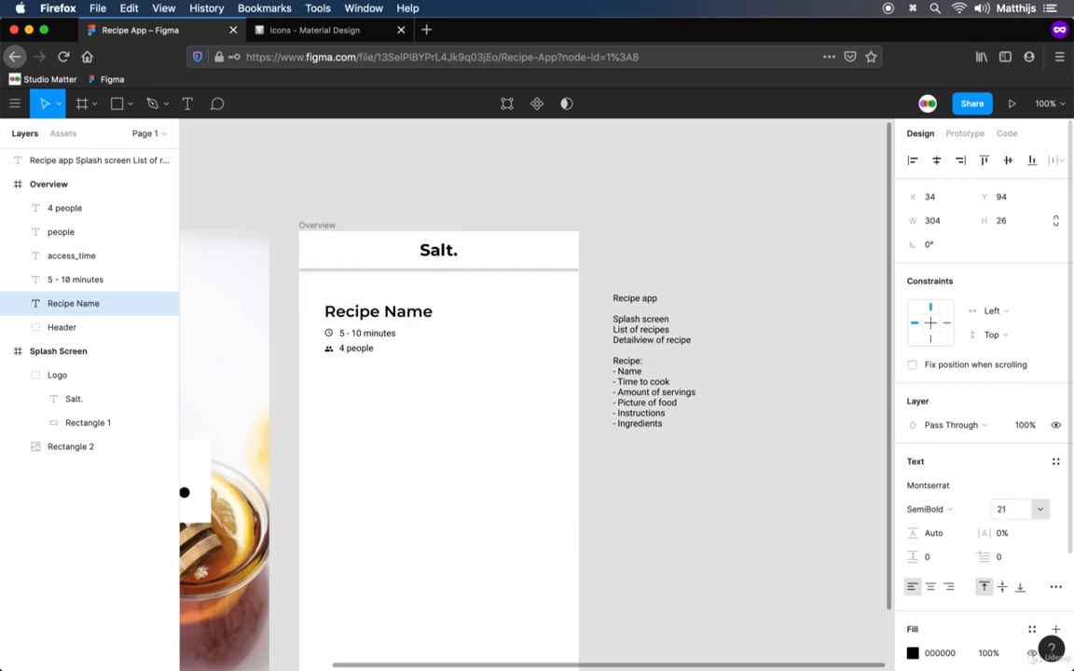
- Set the font of the "5 - 10 minutes" and "4 people" texts together to Montserrat
{"action": "left_click", "coordinate": [376, 337]}
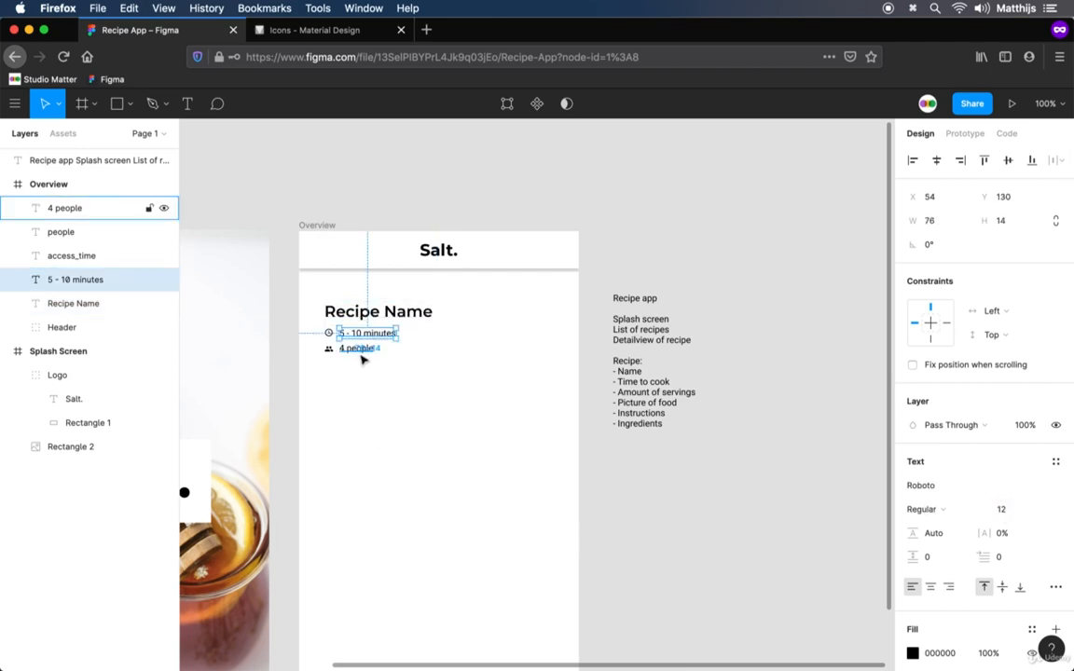
{"action": "left_click", "coordinate": [355, 350], "text": "shift"}
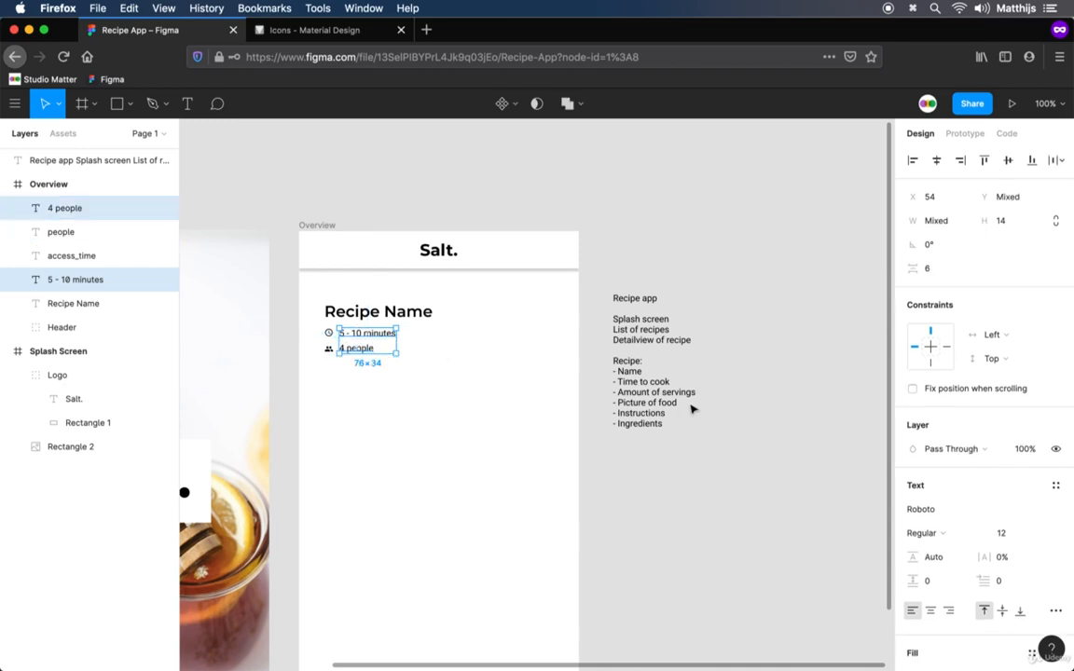
{"action": "left_click", "coordinate": [953, 520]}
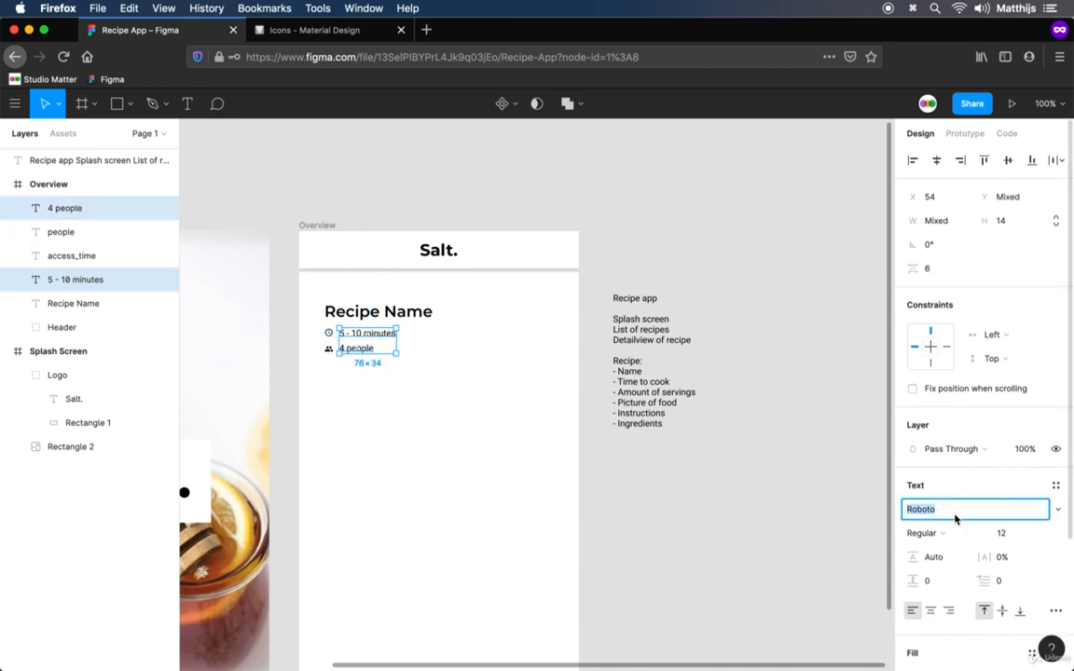
{"action": "type", "text": "Montserrat"}
{"action": "key", "text": "Return"}
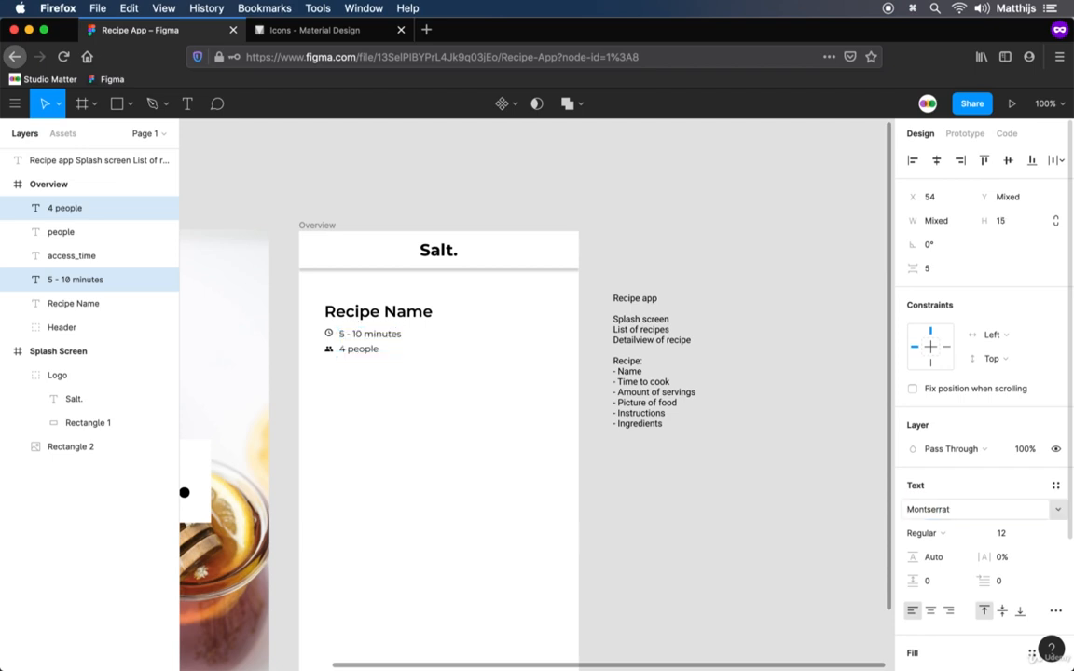
- Shift the "5 - 10 minutes" and "4 people" texts together 6 px to the right, to X 60
{"action": "key", "text": "Right"}
{"action": "key", "text": "Right"}
{"action": "key", "text": "Right"}
{"action": "key", "text": "Right"}
{"action": "key", "text": "Right"}
{"action": "key", "text": "Right"}
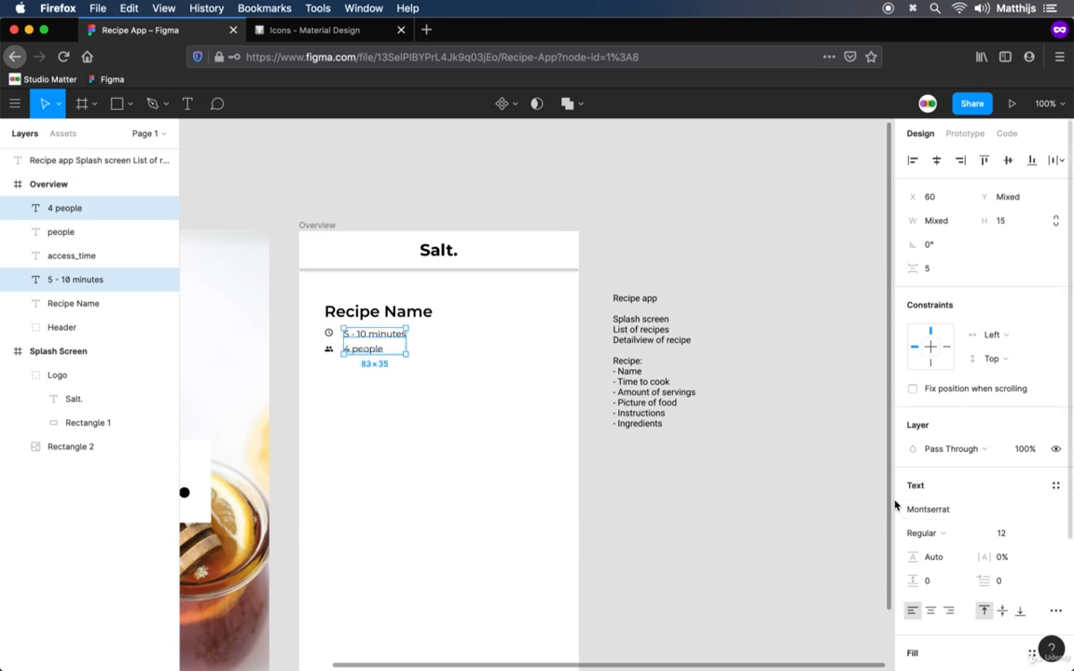
- Change the font of the "5 - 10 minutes" and "4 people" texts to Open Sans and move them to X 58
{"action": "left_click", "coordinate": [932, 512]}
{"action": "type", "text": "o"}
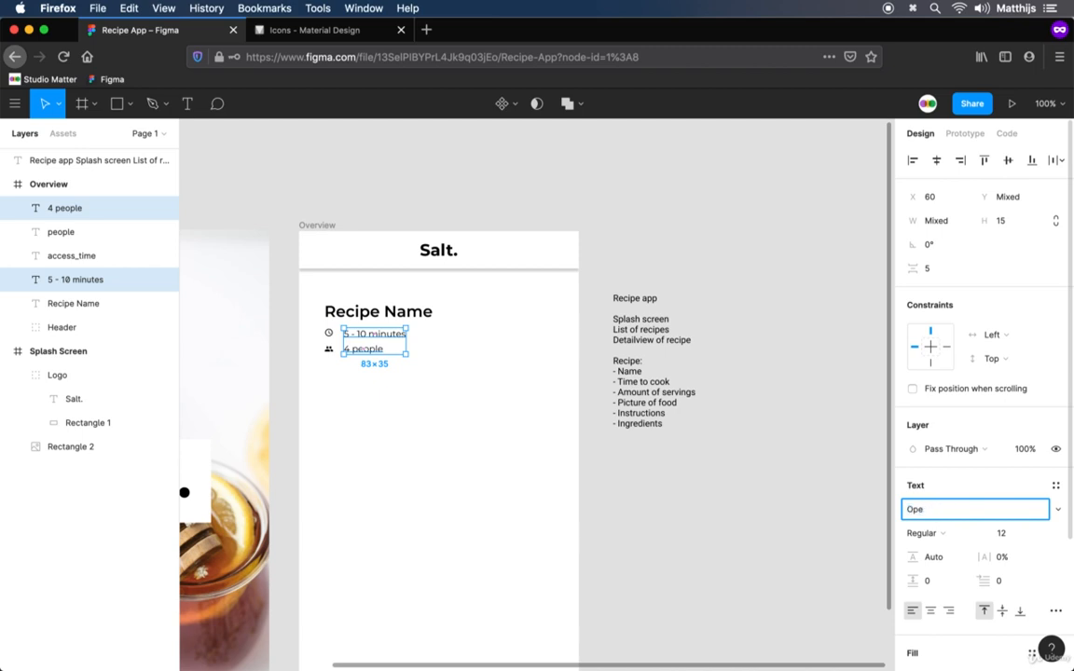
{"action": "type", "text": "pen sa"}
{"action": "key", "text": "Return"}
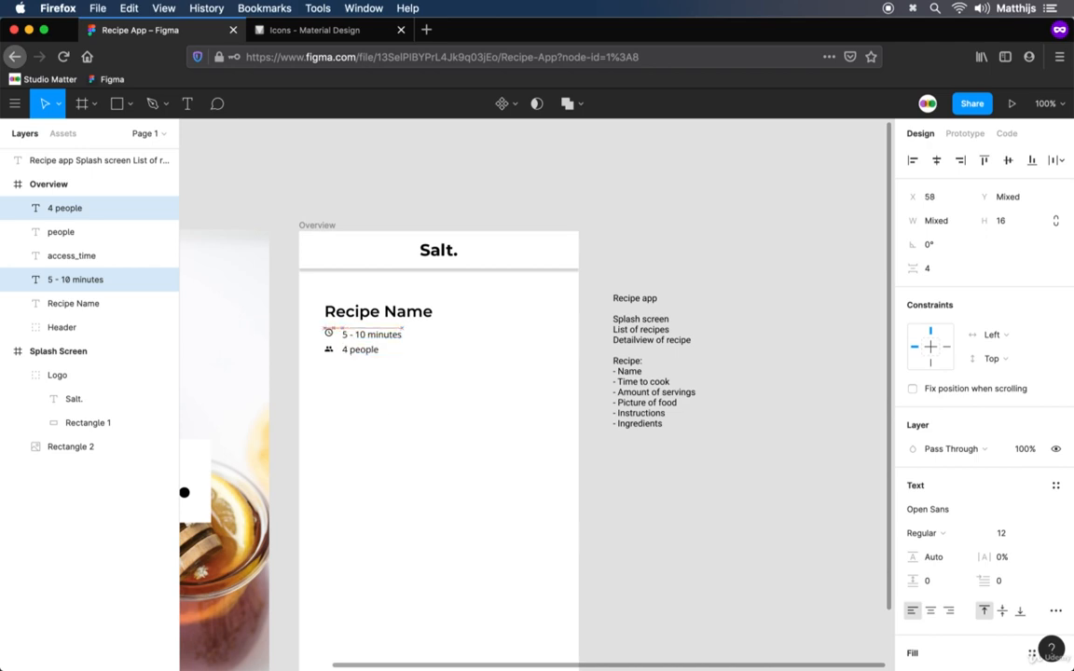
{"action": "left_click", "coordinate": [342, 443]}
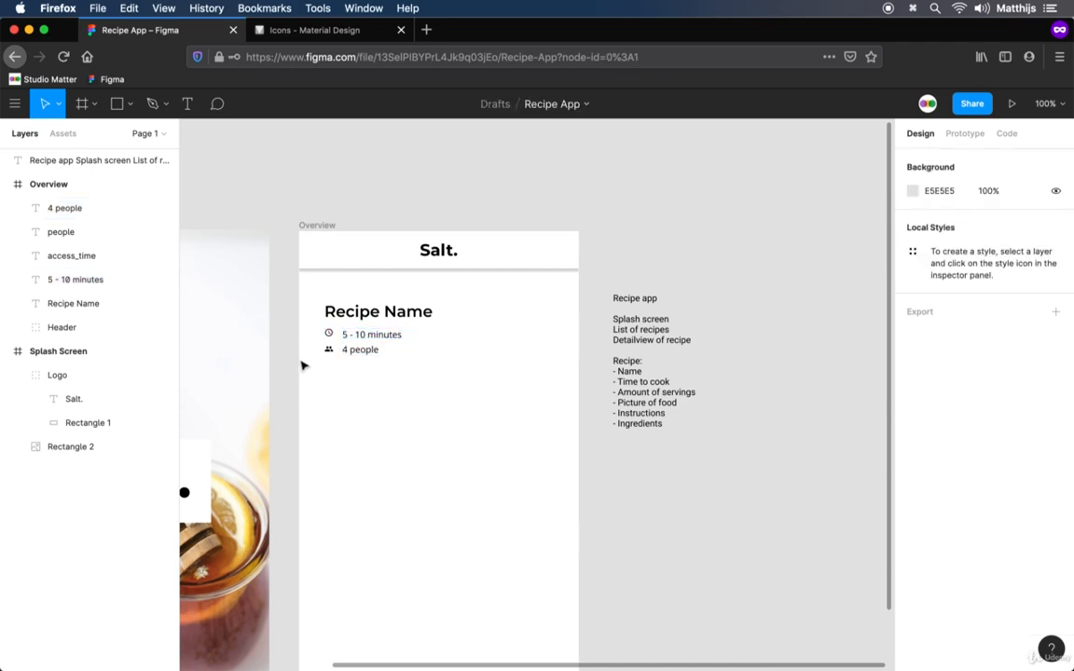
- Change the fill colour of the clock and people icons together to dark grey 616161
{"action": "left_click_drag", "start_coordinate": [314, 368], "coordinate": [331, 327]}
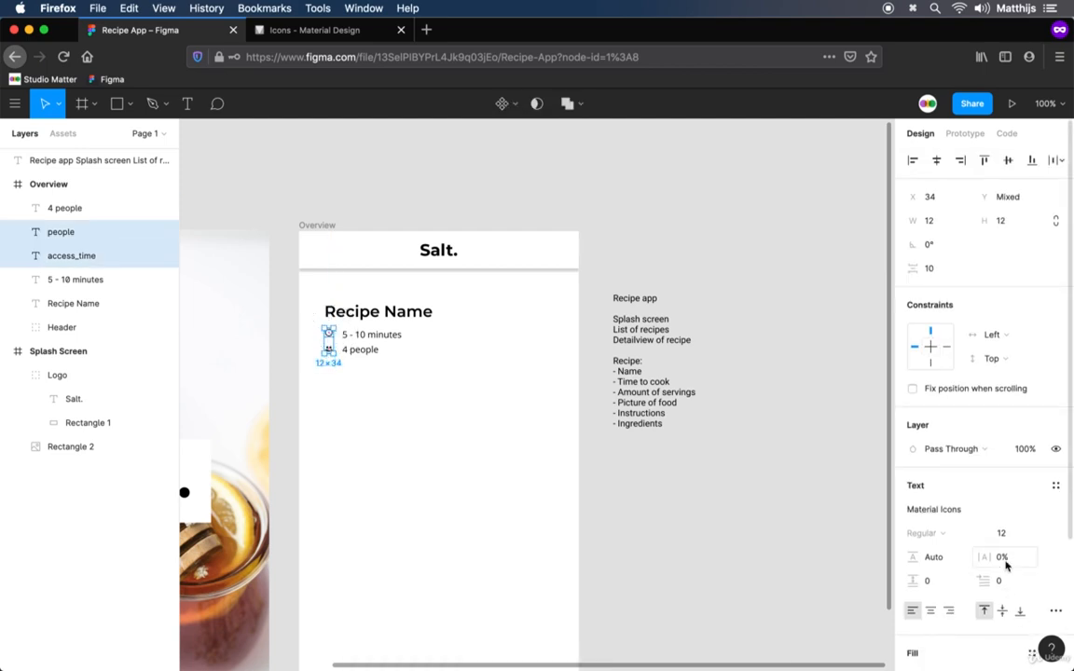
{"action": "scroll", "coordinate": [1005, 559], "scroll_direction": "down", "scroll_amount": 5}
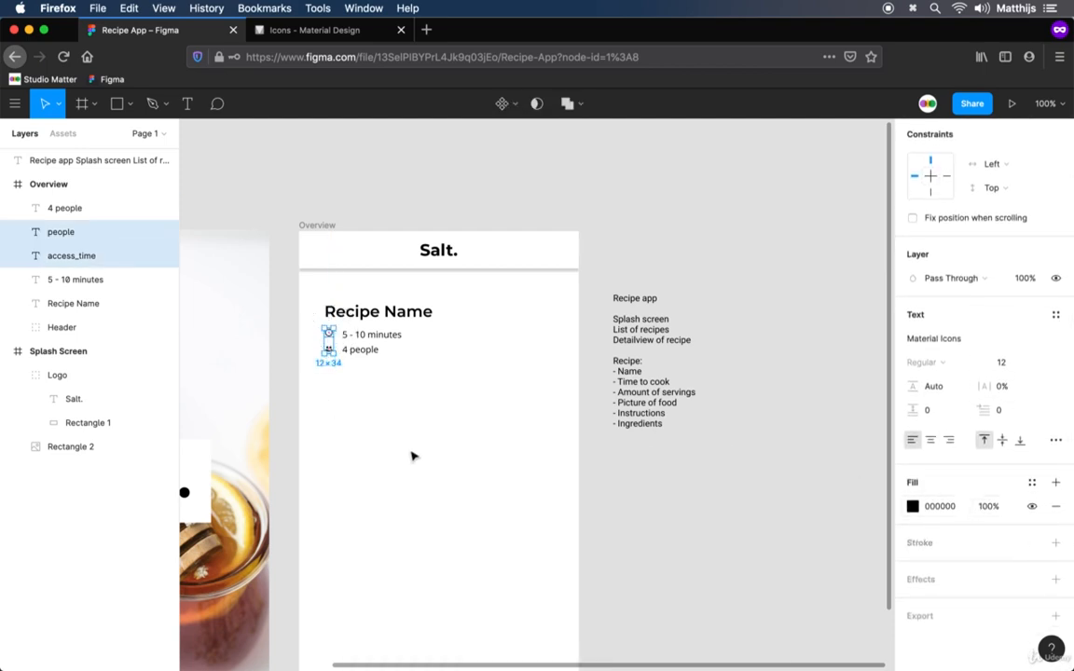
{"action": "left_click", "coordinate": [914, 507]}
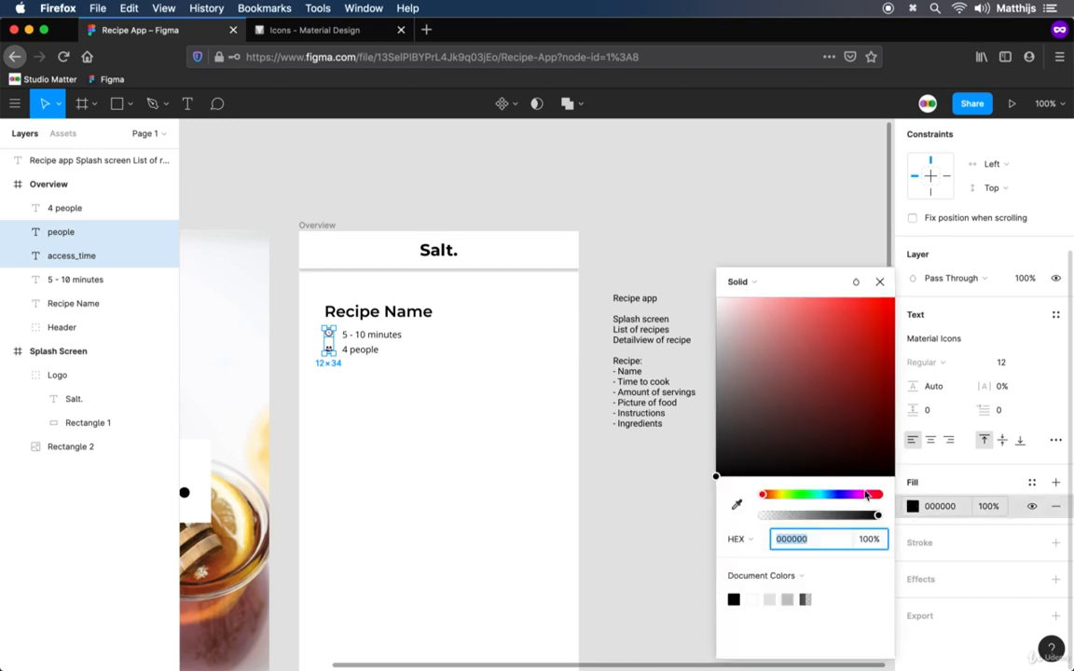
{"action": "left_click_drag", "start_coordinate": [716, 457], "coordinate": [679, 415]}
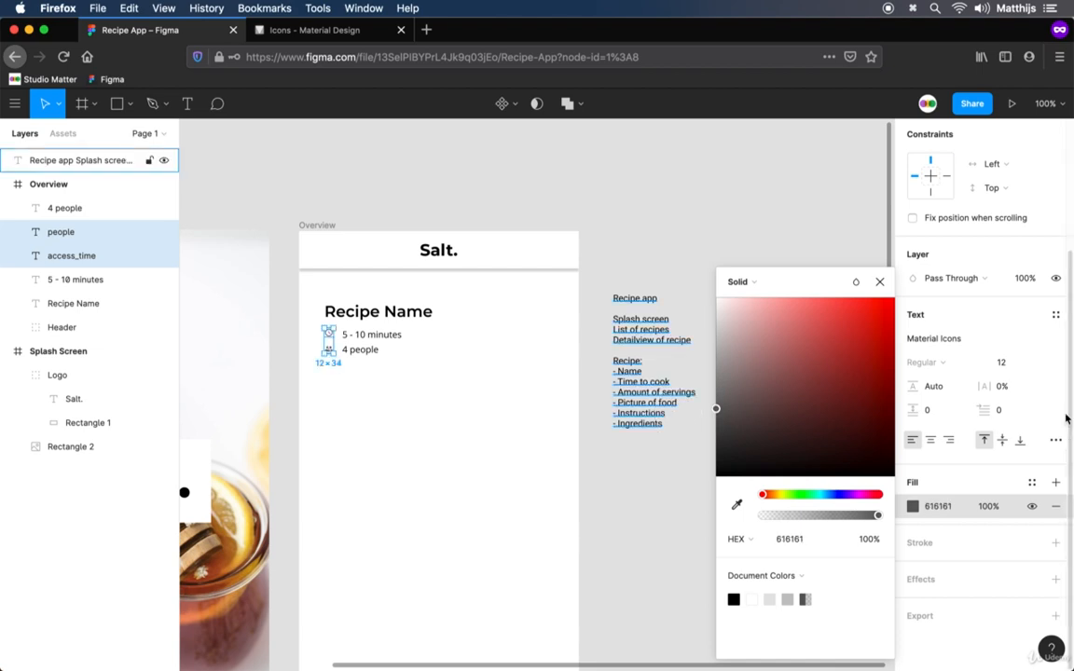
- Increase the font size of the clock and people icons to 16
{"action": "left_click", "coordinate": [1002, 364]}
{"action": "key", "text": "Up"}
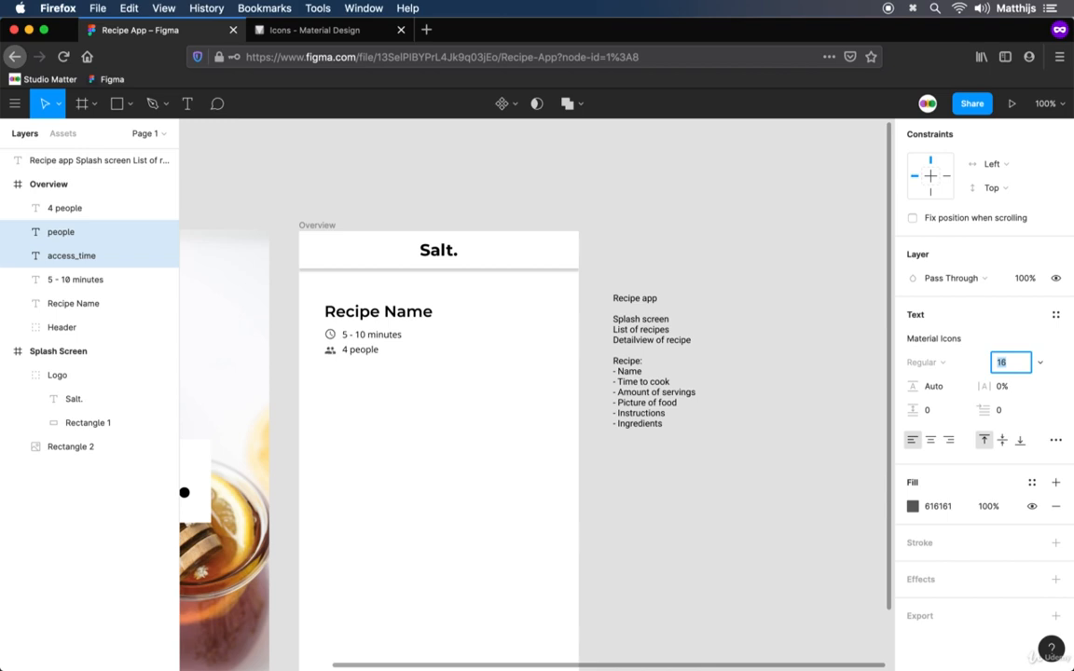
{"action": "key", "text": "Return"}
{"action": "left_click", "coordinate": [456, 474]}
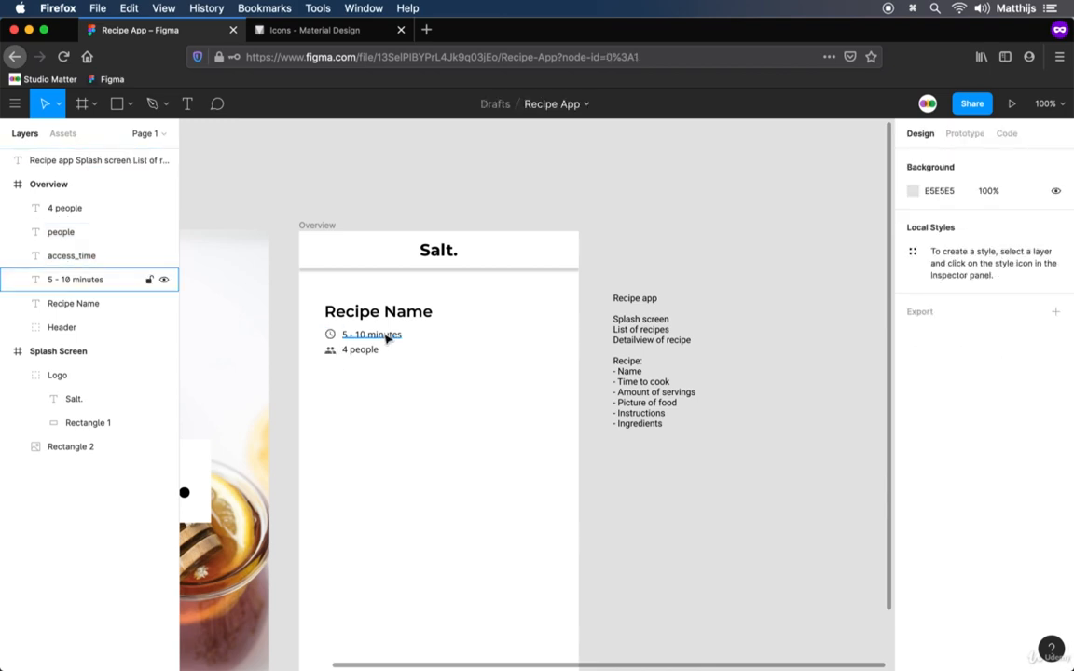
- Group the "5 - 10 minutes" text with its clock icon and name the group "Setting"
{"action": "left_click", "coordinate": [387, 339]}
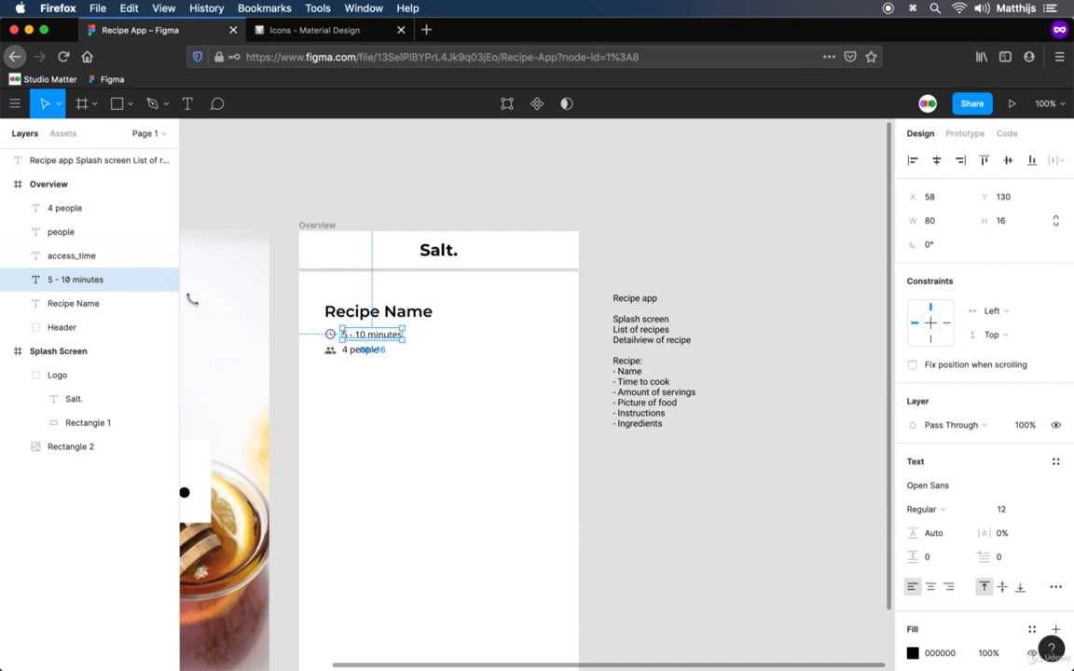
{"action": "left_click", "coordinate": [81, 261], "text": "shift"}
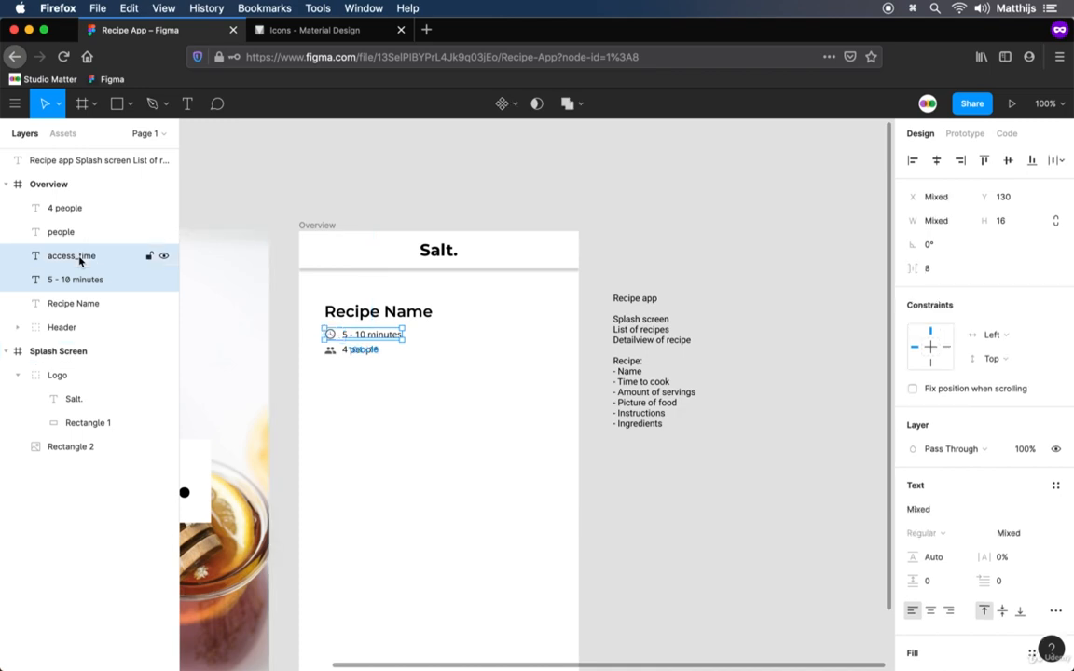
{"action": "key", "text": "super+g"}
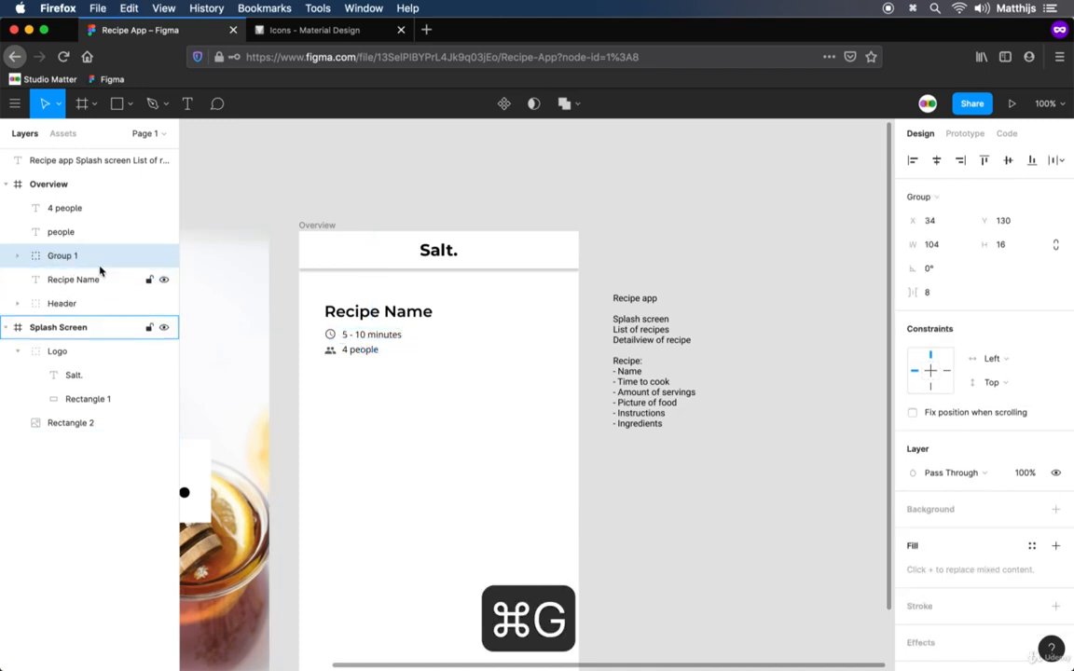
{"action": "double_click", "coordinate": [62, 258]}
{"action": "type", "text": "Setting"}
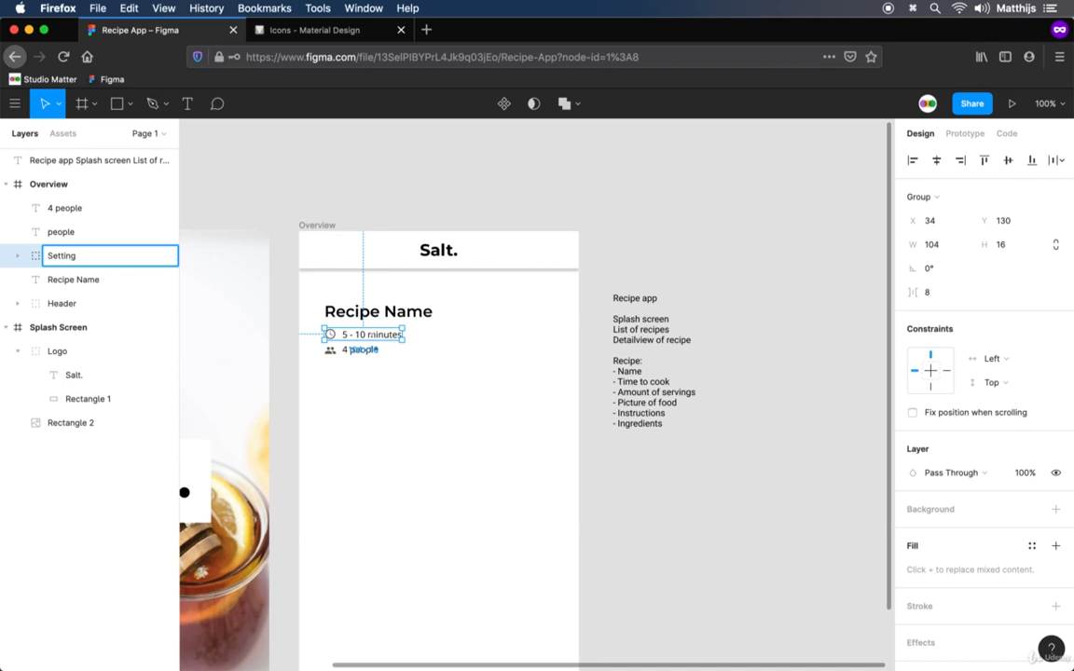
{"action": "key", "text": "Return"}
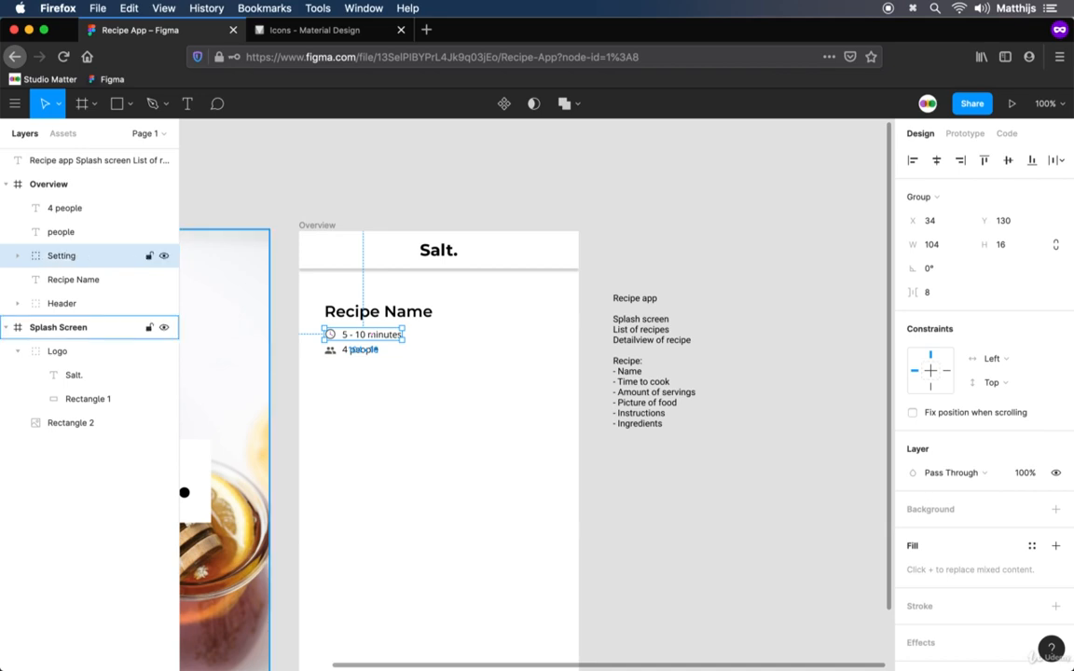
- Group the "4 people" text with its people icon and name this group "Setting" as well
{"action": "left_click", "coordinate": [67, 232]}
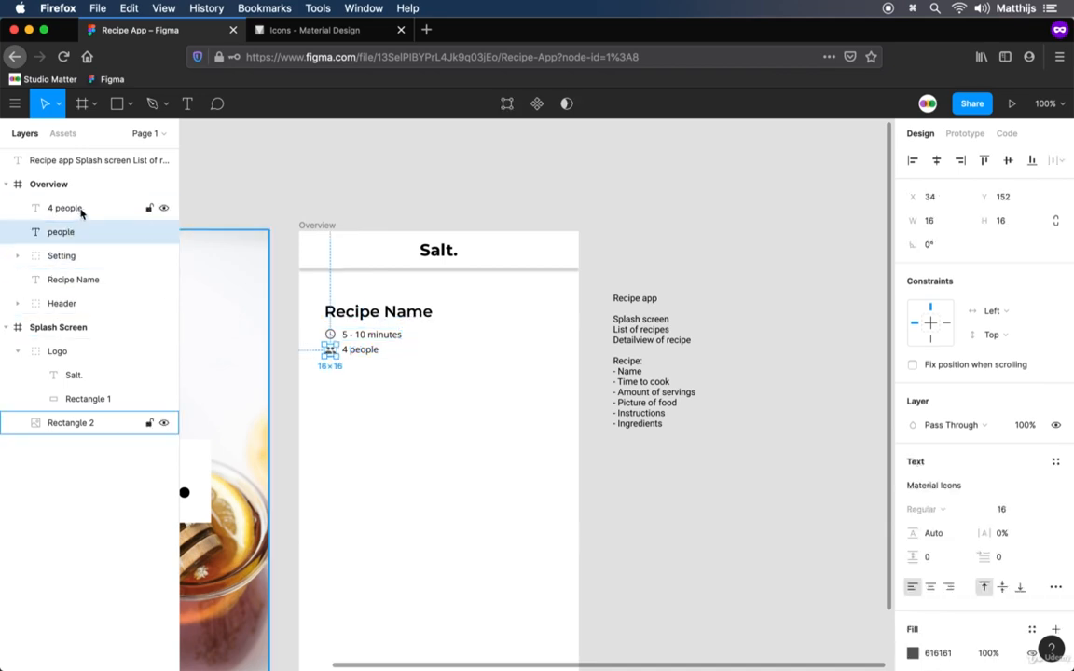
{"action": "left_click", "coordinate": [80, 211], "text": "shift"}
{"action": "key", "text": "super+g"}
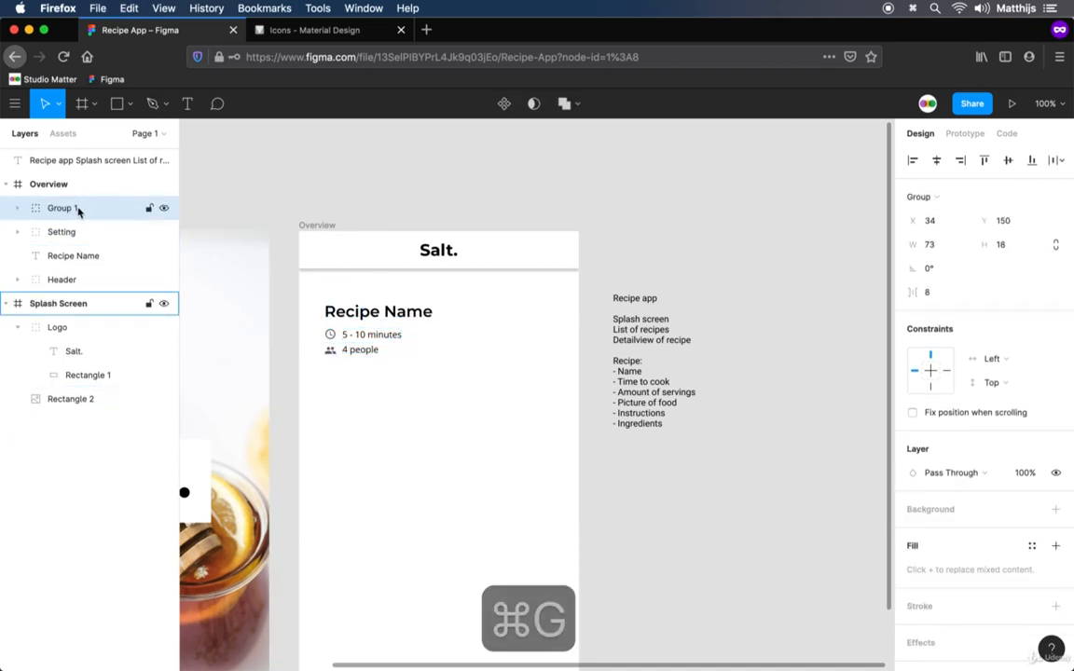
{"action": "double_click", "coordinate": [77, 209]}
{"action": "type", "text": "Set"}
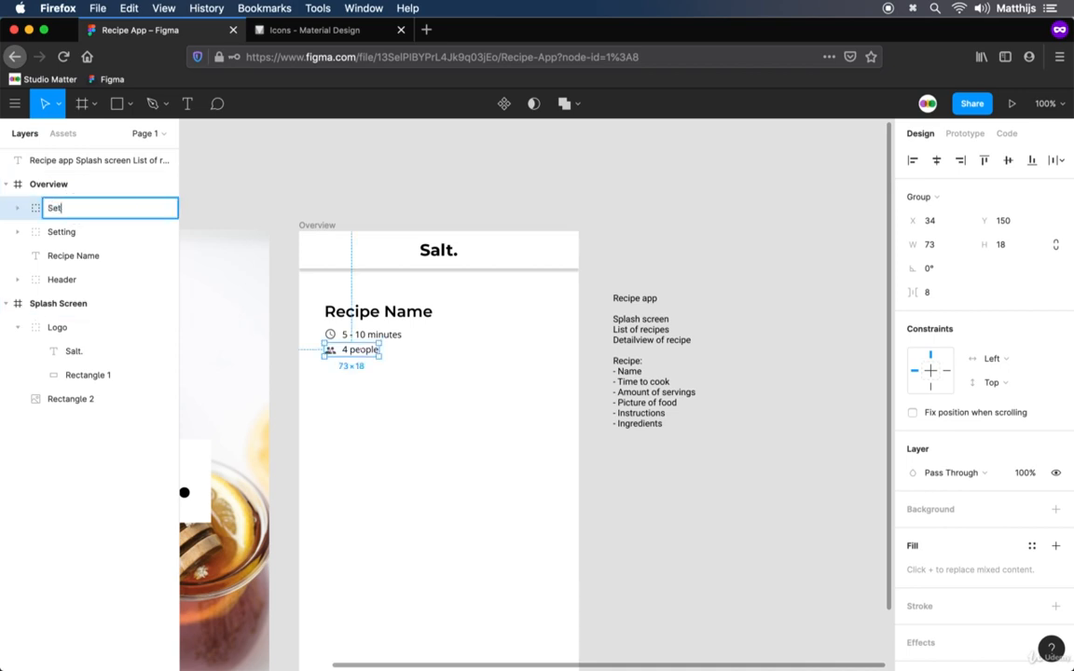
{"action": "type", "text": "ting"}
{"action": "key", "text": "Return"}
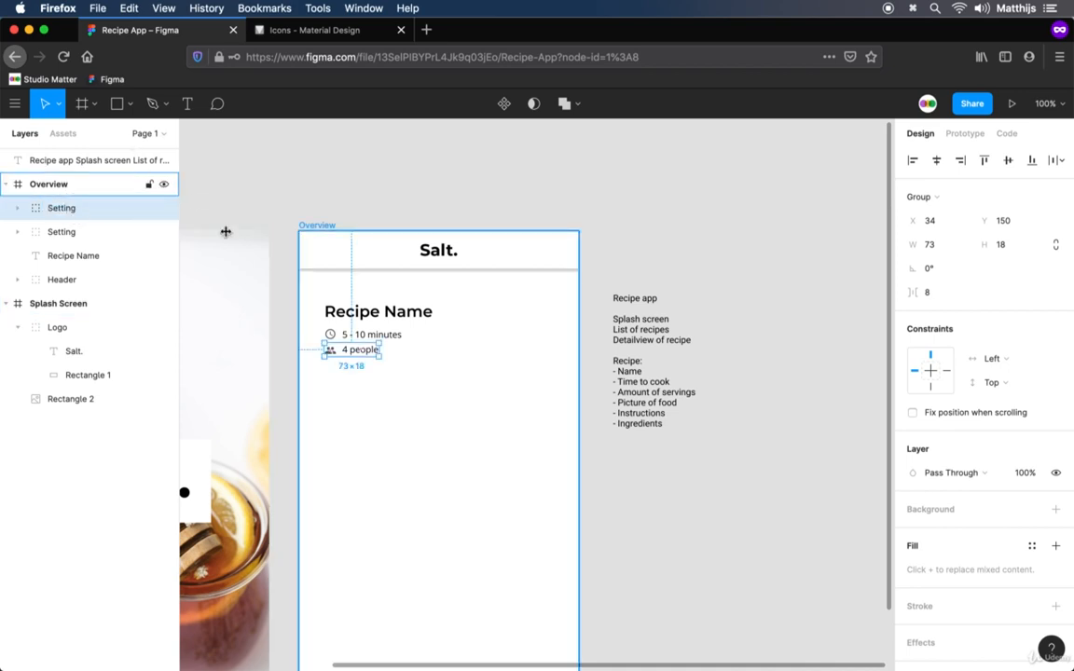
- Move the "Recipe Name" text and both Setting groups together about 30 px down in the Overview frame
{"action": "left_click_drag", "start_coordinate": [467, 390], "coordinate": [331, 328]}
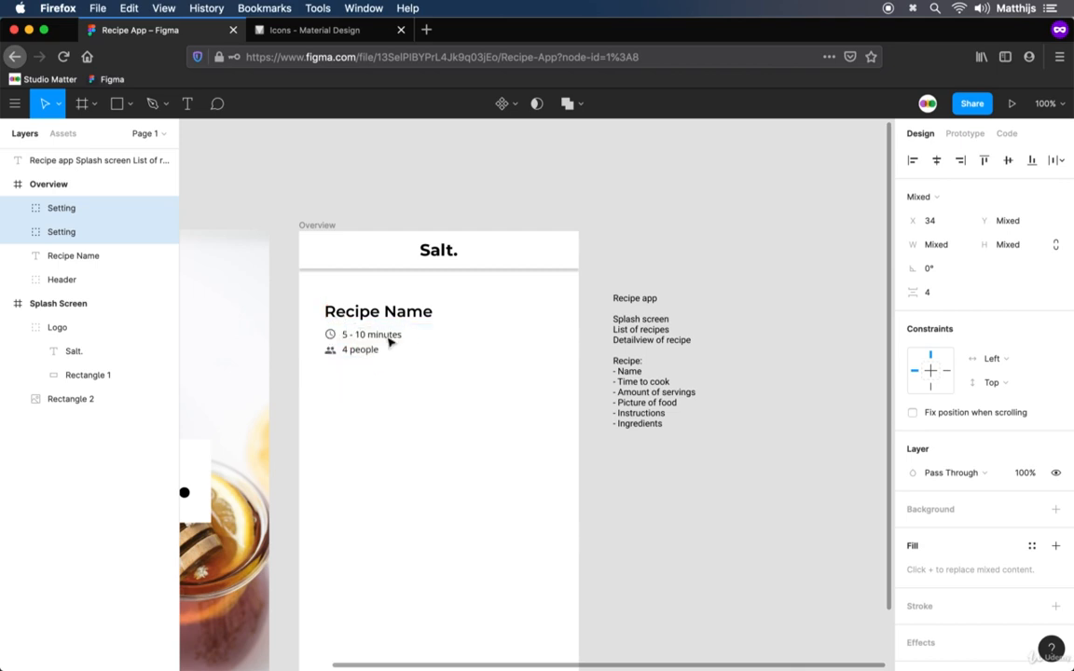
{"action": "left_click_drag", "start_coordinate": [508, 399], "coordinate": [307, 298]}
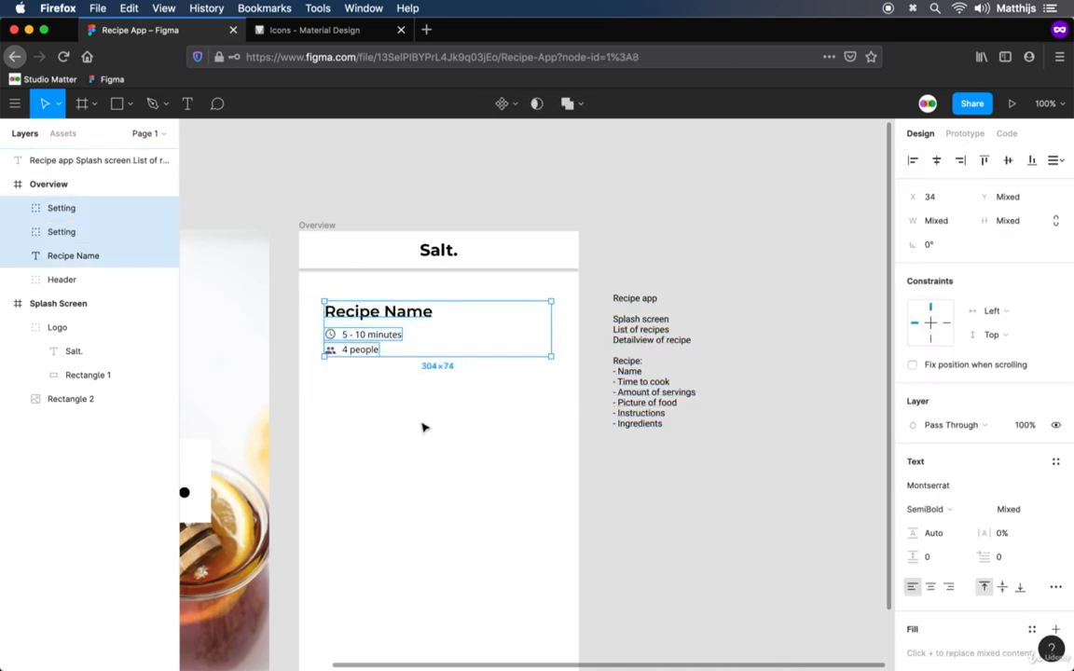
{"action": "key", "text": "Down"}
{"action": "key", "text": "Down"}
{"action": "key", "text": "Down"}
{"action": "key", "text": "Down"}
{"action": "key", "text": "Down"}
{"action": "key", "text": "Down"}
{"action": "key", "text": "Down"}
{"action": "key", "text": "Down"}
{"action": "key", "text": "Down"}
{"action": "key", "text": "Down"}
{"action": "key", "text": "Down"}
{"action": "key", "text": "Down"}
{"action": "key", "text": "Down"}
{"action": "key", "text": "Down"}
{"action": "key", "text": "Down"}
{"action": "key", "text": "Down"}
{"action": "key", "text": "Down"}
{"action": "key", "text": "Down"}
{"action": "key", "text": "Down"}
{"action": "key", "text": "Down"}
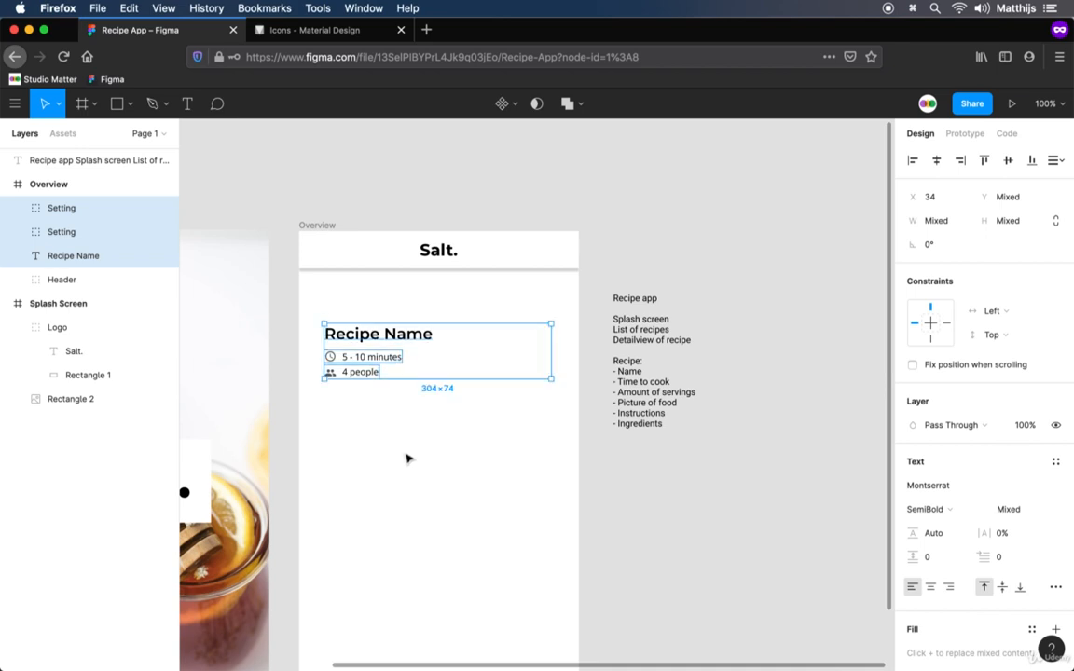
- Draw a rectangle of about 352 × 119 over the recipe entry and fill it with white FFFFFF
{"action": "left_click", "coordinate": [343, 449]}
{"action": "key", "text": "r"}
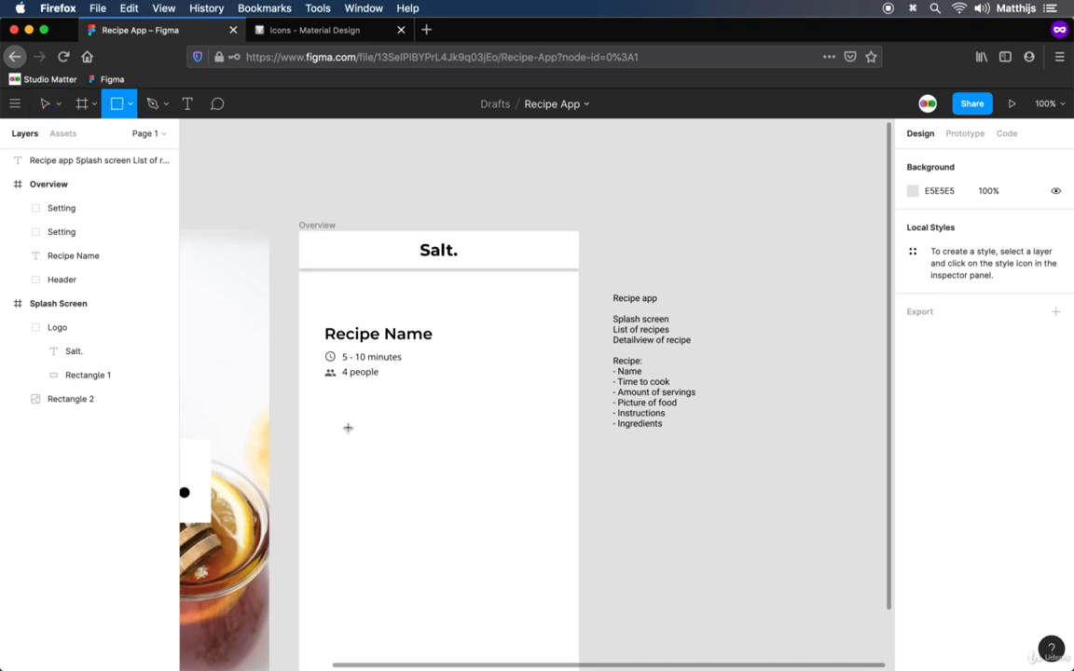
{"action": "mouse_move", "coordinate": [309, 395]}
{"action": "left_mouse_down"}
{"action": "mouse_move", "coordinate": [421, 314]}
{"action": "mouse_move", "coordinate": [572, 310]}
{"action": "left_mouse_up"}
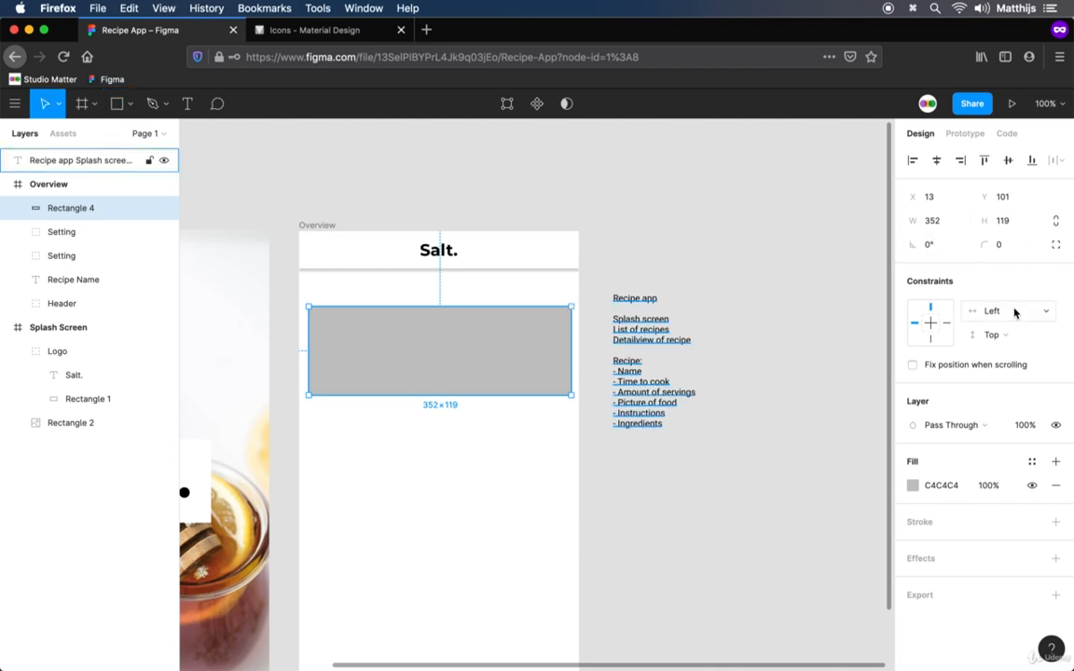
{"action": "left_click", "coordinate": [913, 485]}
{"action": "left_click_drag", "start_coordinate": [753, 366], "coordinate": [657, 268]}
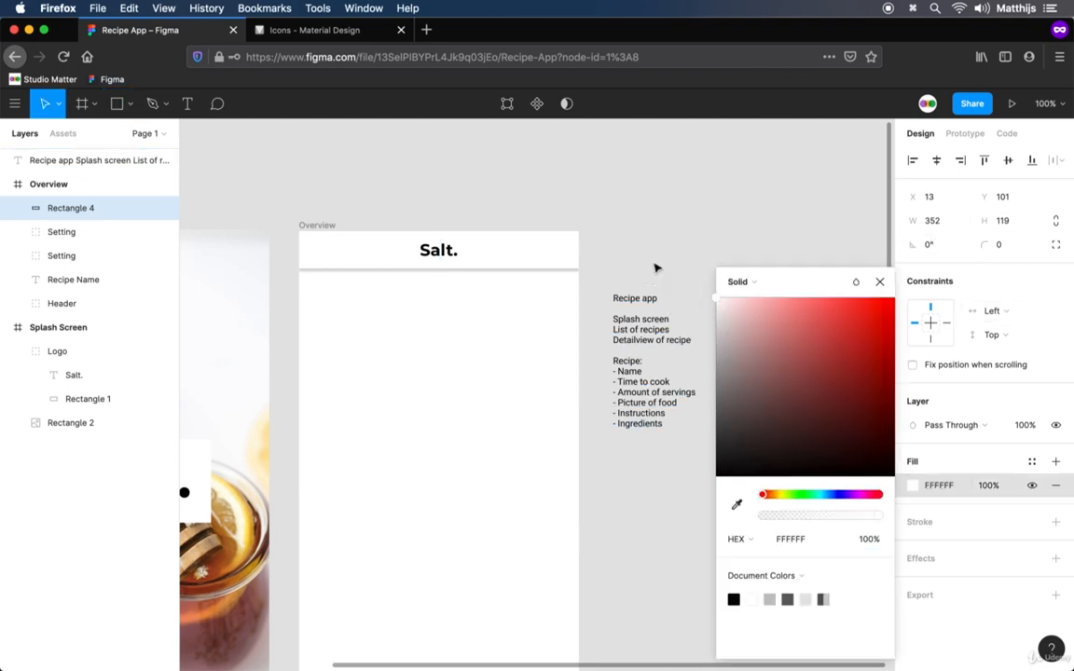
- Add a drop shadow to the white rectangle and set the shadow colour to grey 989898
{"action": "left_click", "coordinate": [1056, 558]}
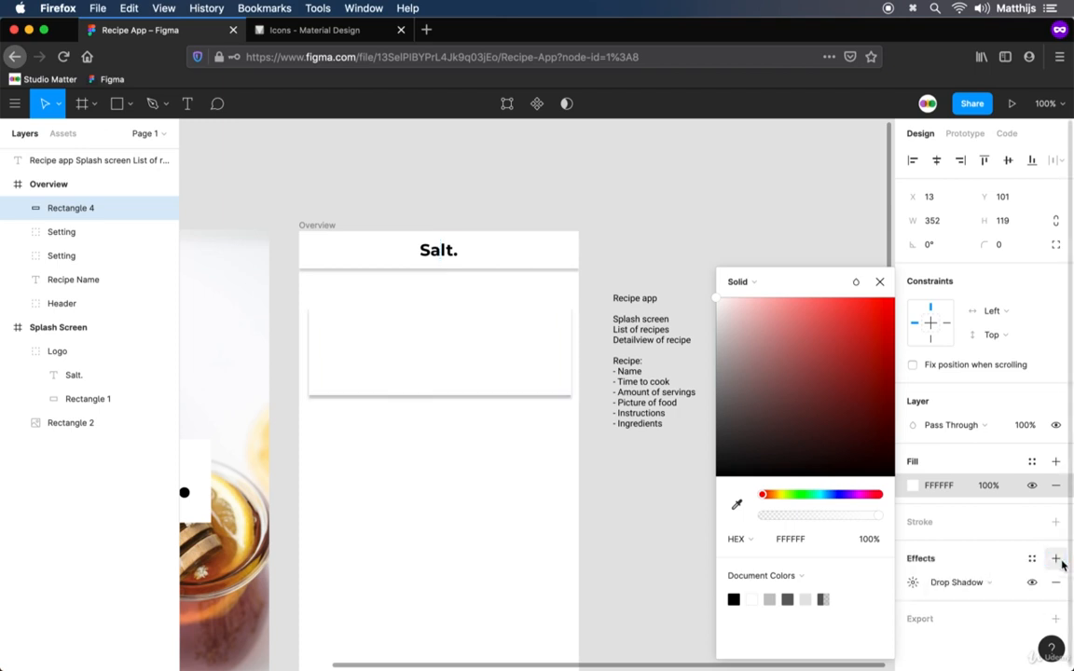
{"action": "left_click", "coordinate": [913, 583]}
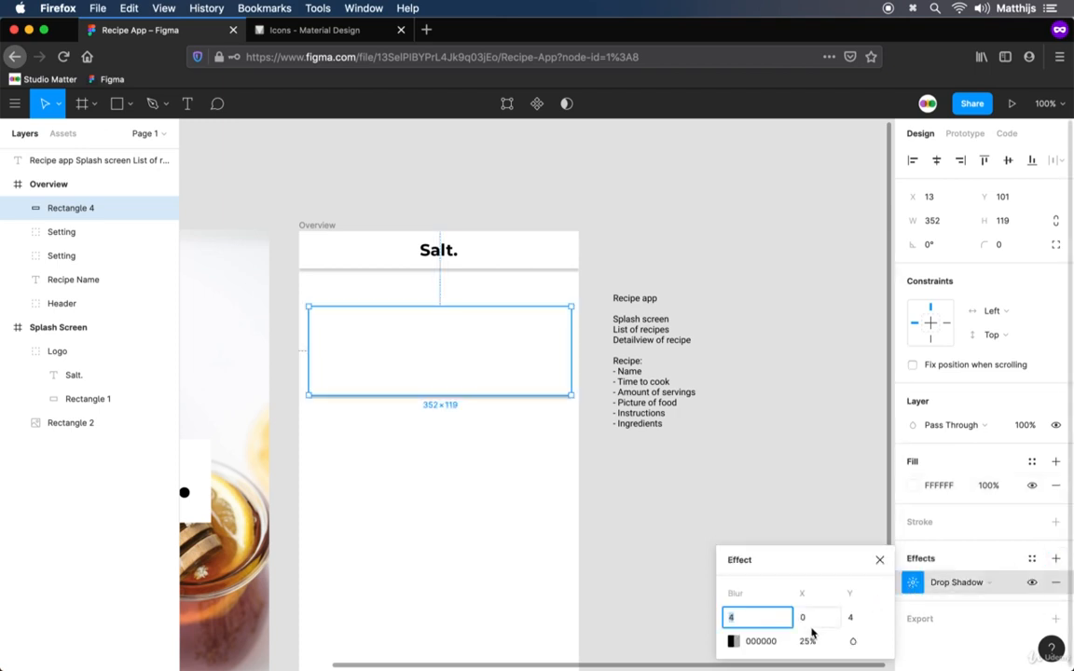
{"action": "left_click", "coordinate": [734, 642]}
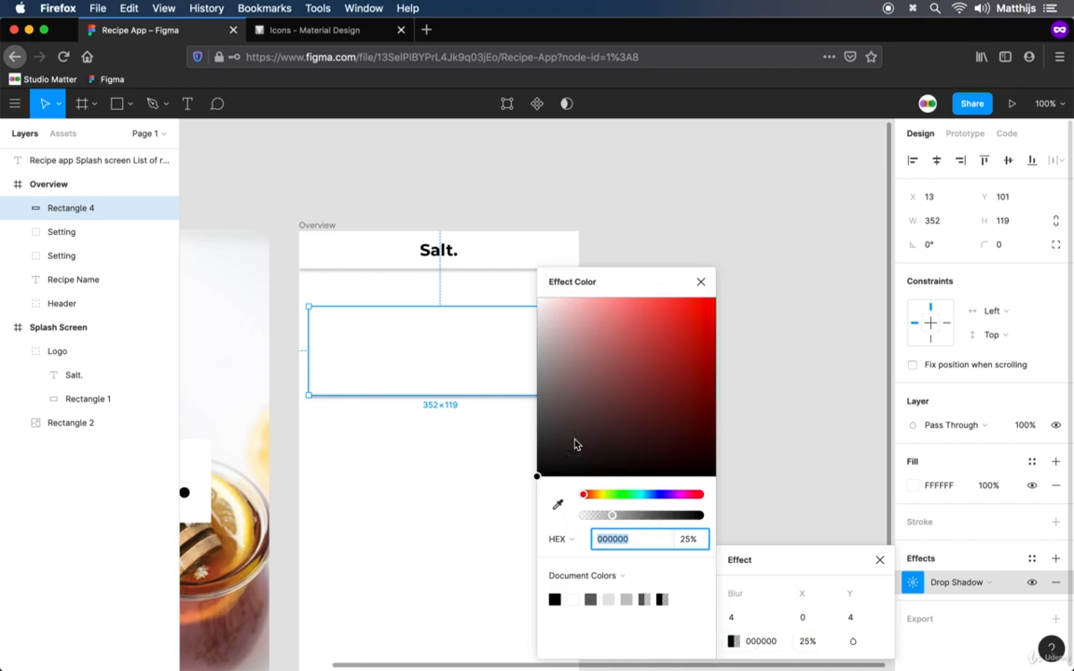
{"action": "left_click_drag", "start_coordinate": [576, 441], "coordinate": [495, 373]}
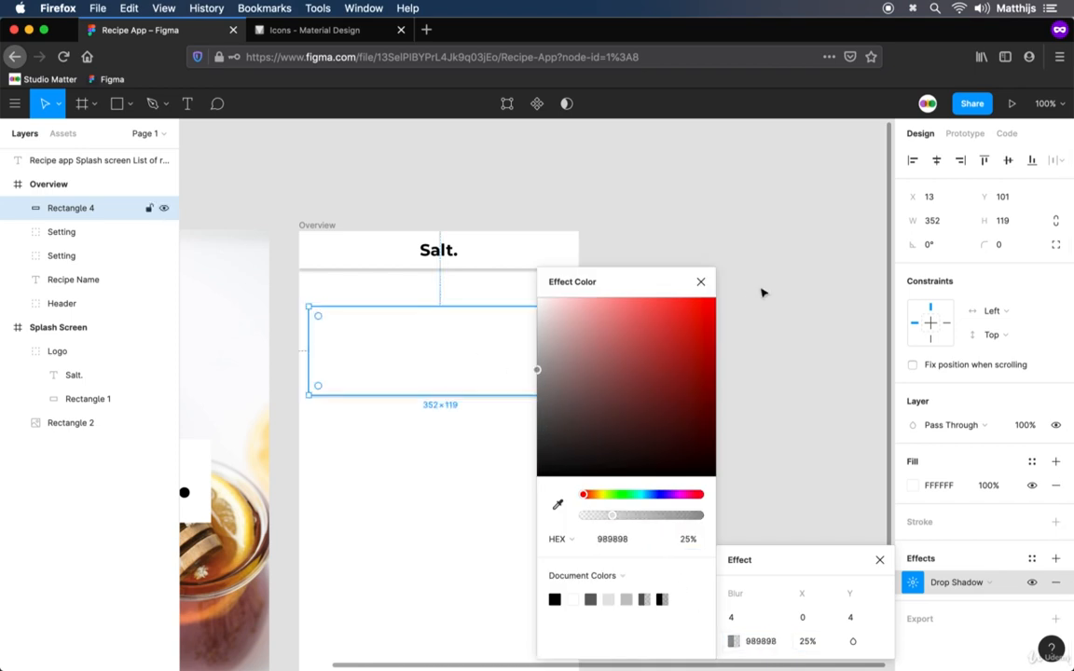
{"action": "left_click", "coordinate": [701, 283]}
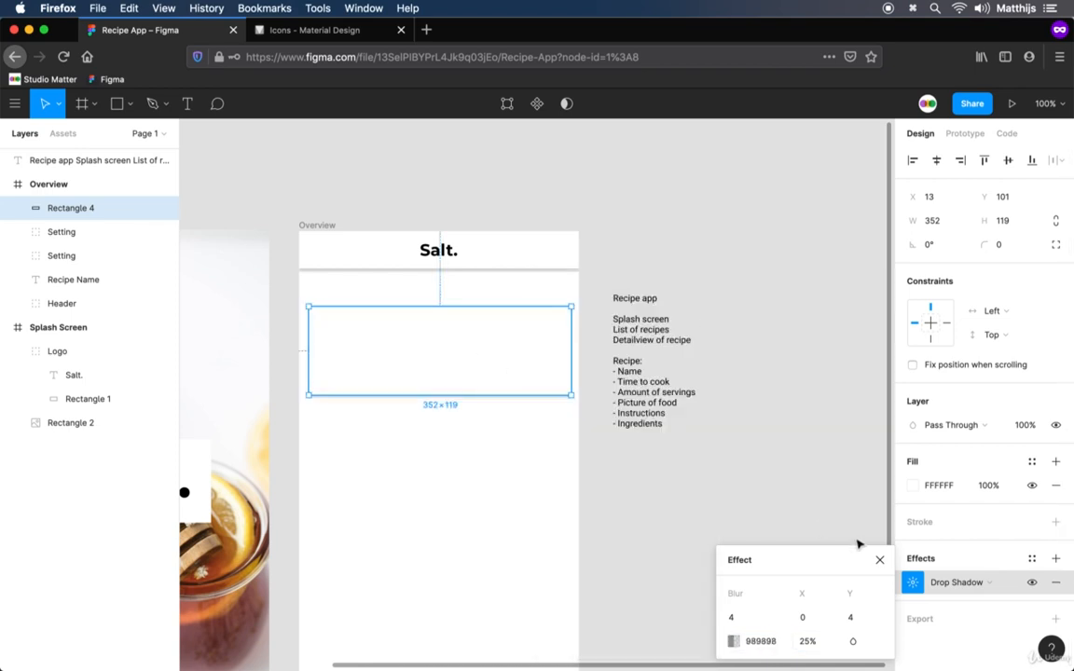
{"action": "left_click", "coordinate": [878, 565]}
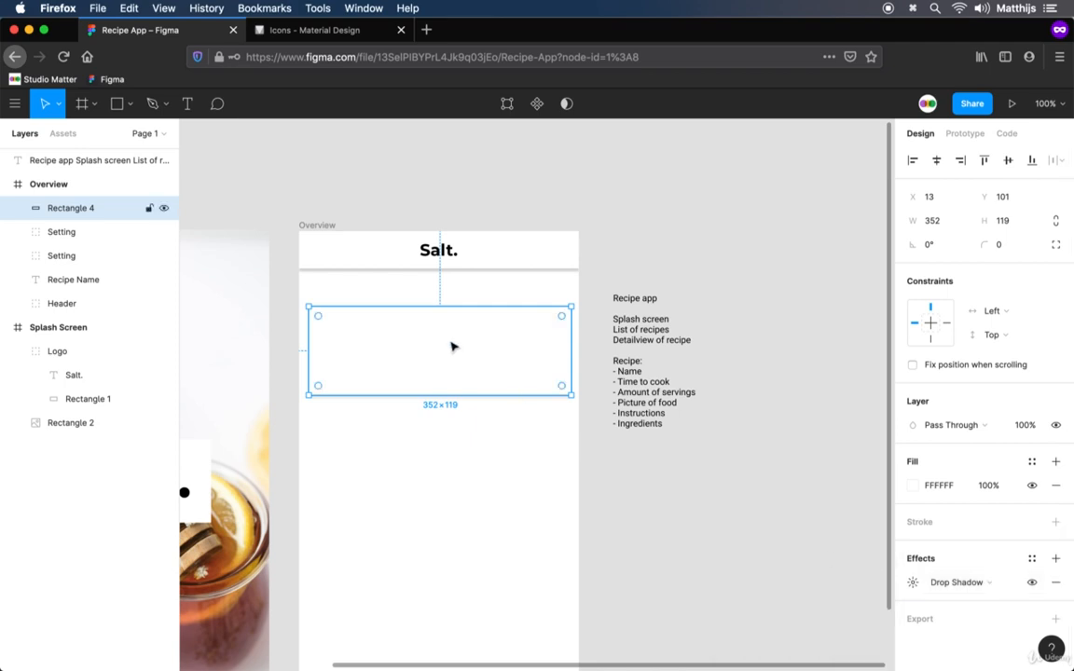
- Send the white rectangle backward behind the "Recipe Name" text and both Setting groups
{"action": "key", "text": "super+bracketleft"}
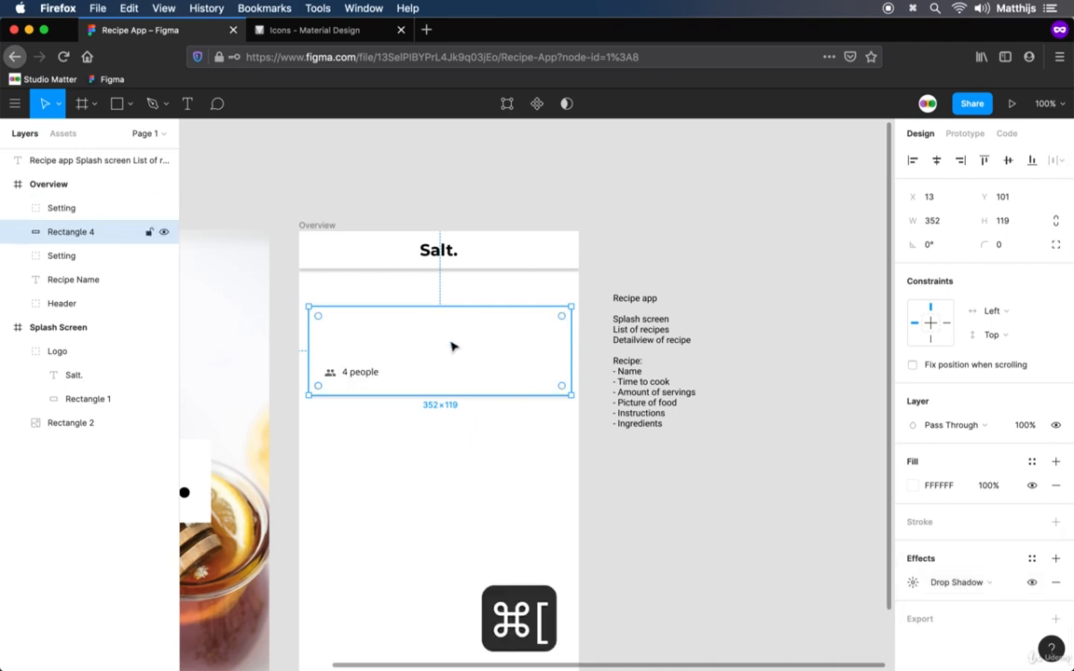
{"action": "key", "text": "super+bracketleft"}
{"action": "key", "text": "super+bracketleft"}
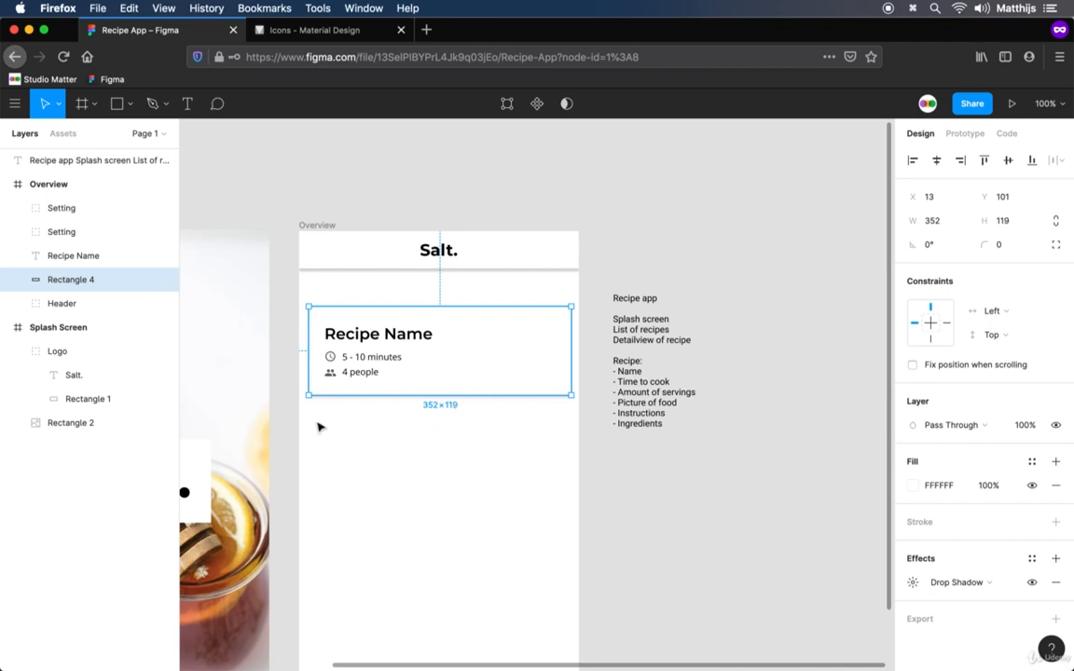
- Group the white rectangle with the recipe name and both Setting groups, and name the group "List Item"
{"action": "left_click_drag", "start_coordinate": [584, 423], "coordinate": [305, 298]}
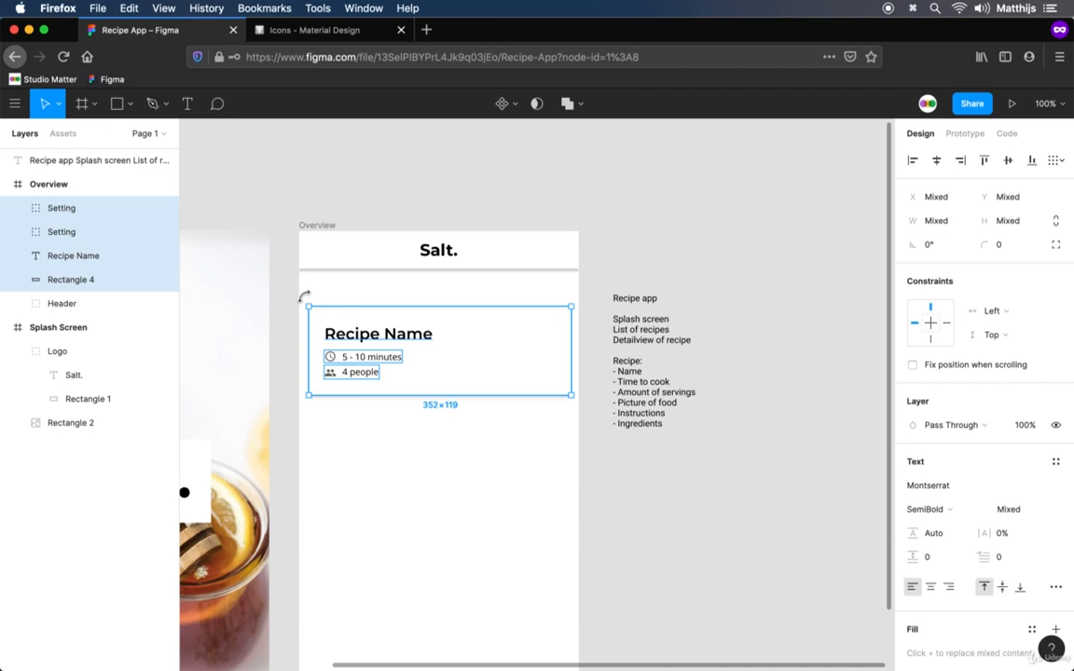
{"action": "key", "text": "super+g"}
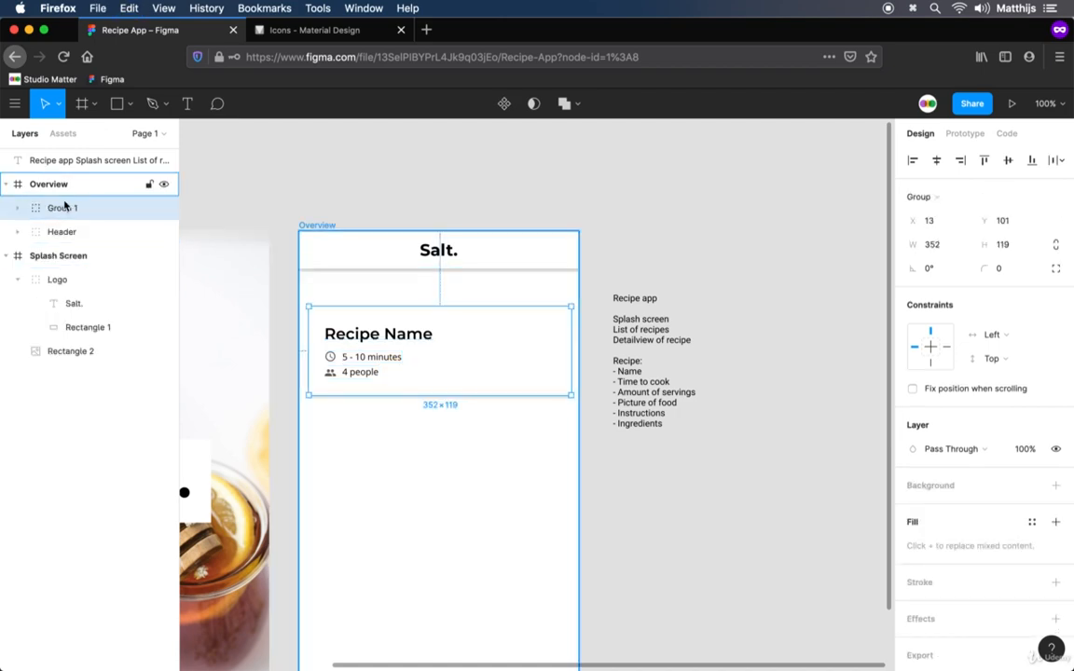
{"action": "double_click", "coordinate": [65, 208]}
{"action": "type", "text": "List Item"}
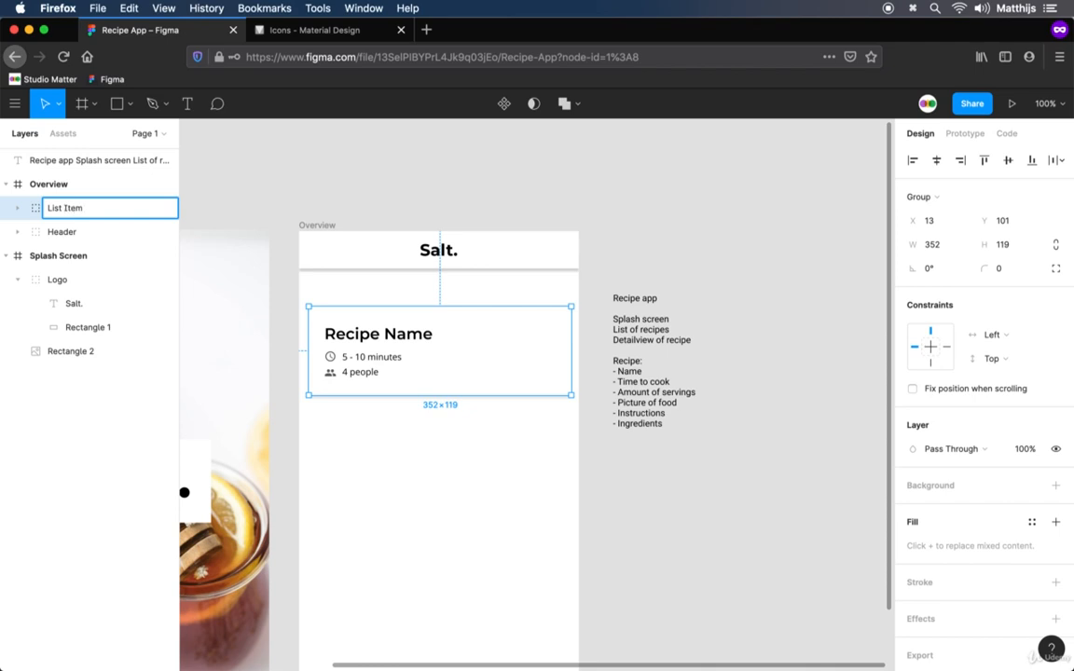
{"action": "key", "text": "Return"}
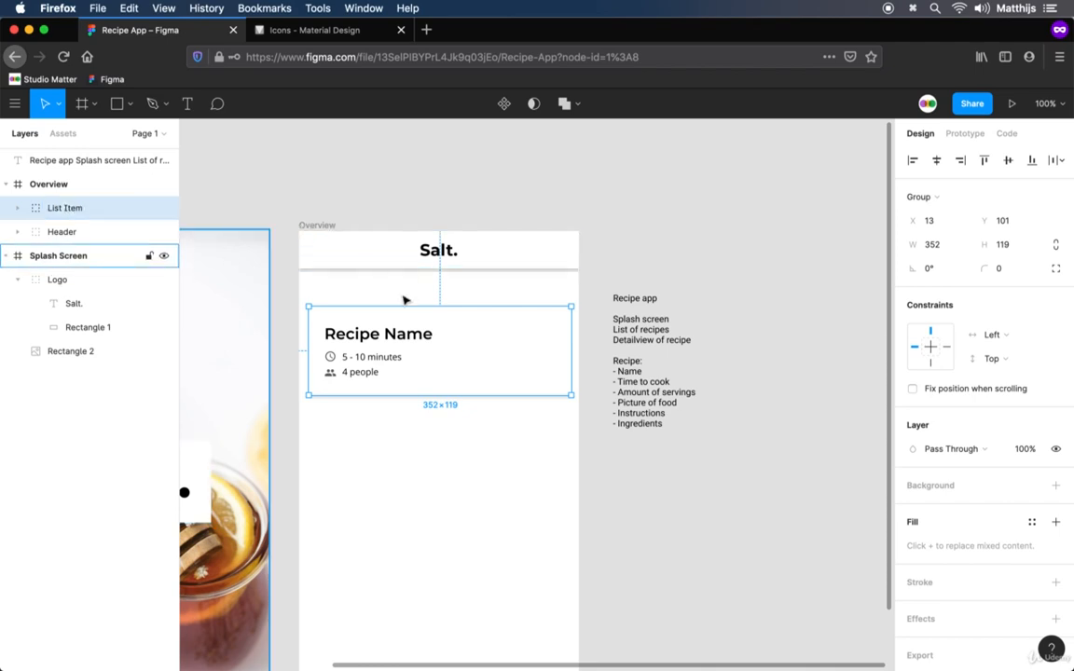
- Move the List Item group down to X 12, Y 151 and extend its background rectangle upward to a height of 192
{"action": "left_click_drag", "start_coordinate": [410, 351], "coordinate": [410, 384]}
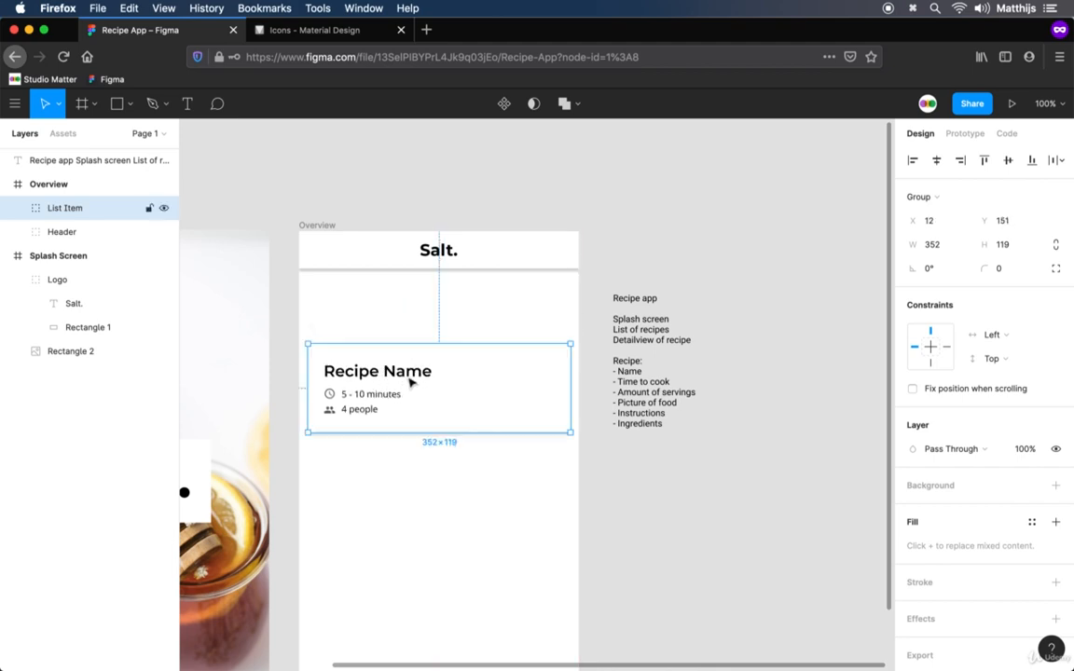
{"action": "double_click", "coordinate": [470, 361]}
{"action": "left_click_drag", "start_coordinate": [464, 344], "coordinate": [471, 285]}
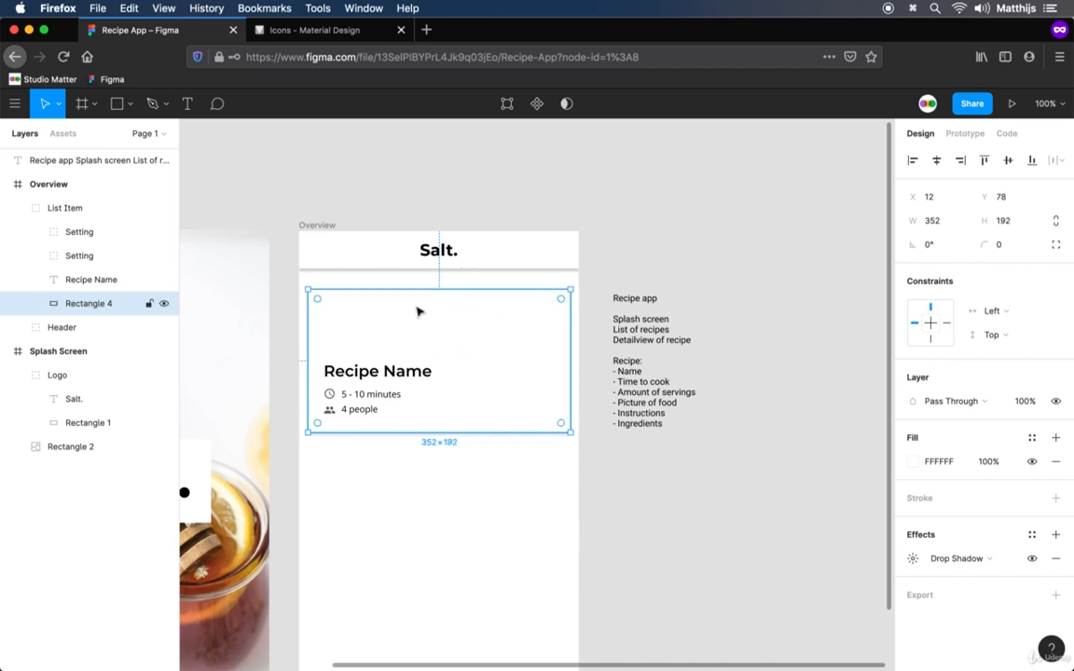
- Draw a grey 352 × 88 rectangle across the top of the recipe card at X 12, Y 78
{"action": "key", "text": "r"}
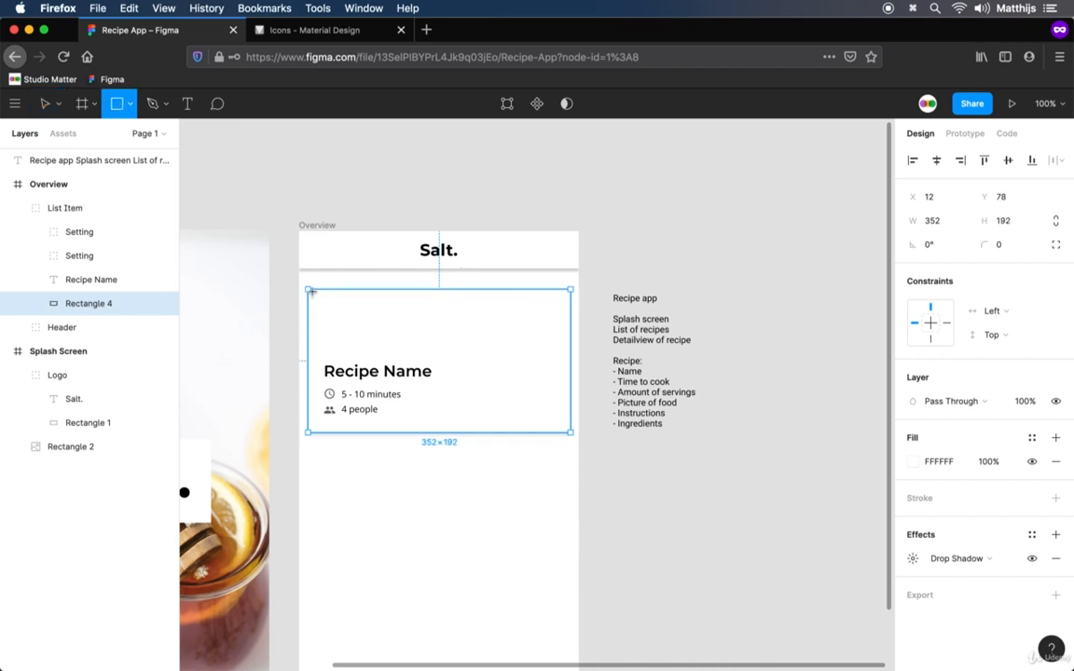
{"action": "mouse_move", "coordinate": [308, 291]}
{"action": "left_mouse_down"}
{"action": "mouse_move", "coordinate": [506, 331]}
{"action": "mouse_move", "coordinate": [561, 355]}
{"action": "mouse_move", "coordinate": [571, 371]}
{"action": "mouse_move", "coordinate": [572, 358]}
{"action": "left_mouse_up"}
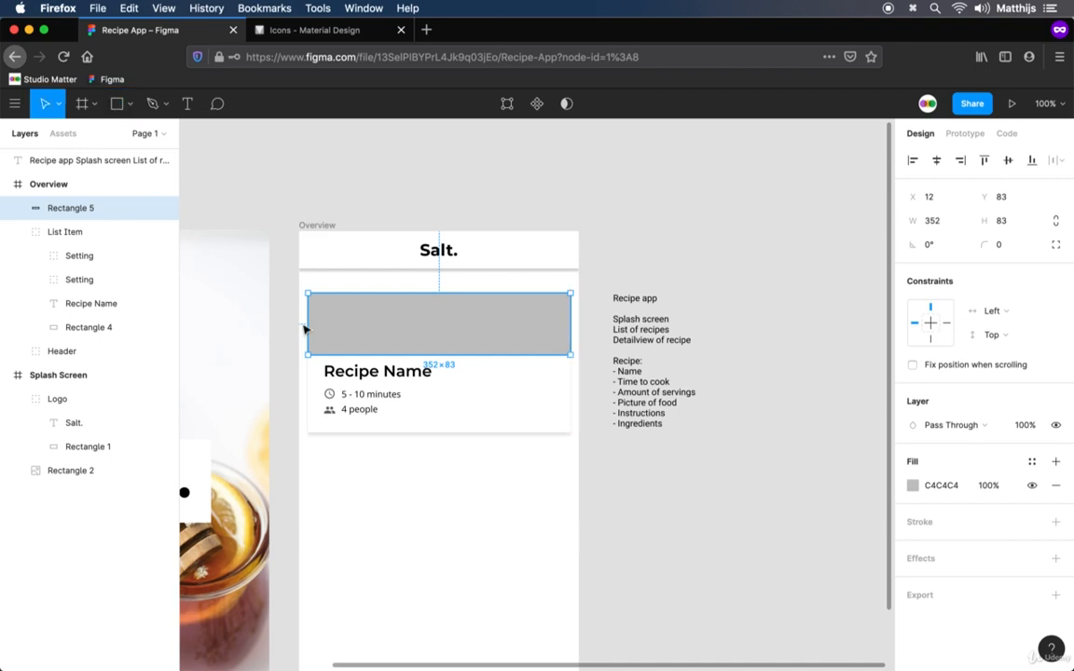
{"action": "left_click_drag", "start_coordinate": [308, 323], "coordinate": [306, 321]}
{"action": "left_click_drag", "start_coordinate": [400, 293], "coordinate": [408, 289]}
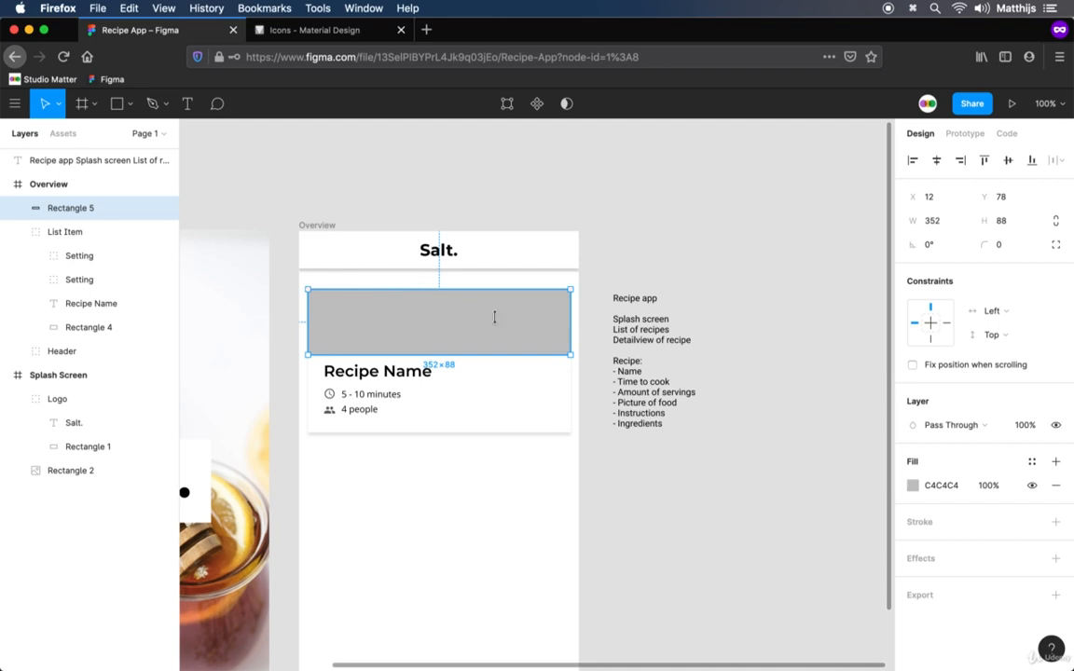
- Fill the grey rectangle with random Unsplash photos from the food preset until it shows a pizza slice, and close the plugin
{"action": "right_click", "coordinate": [473, 314]}
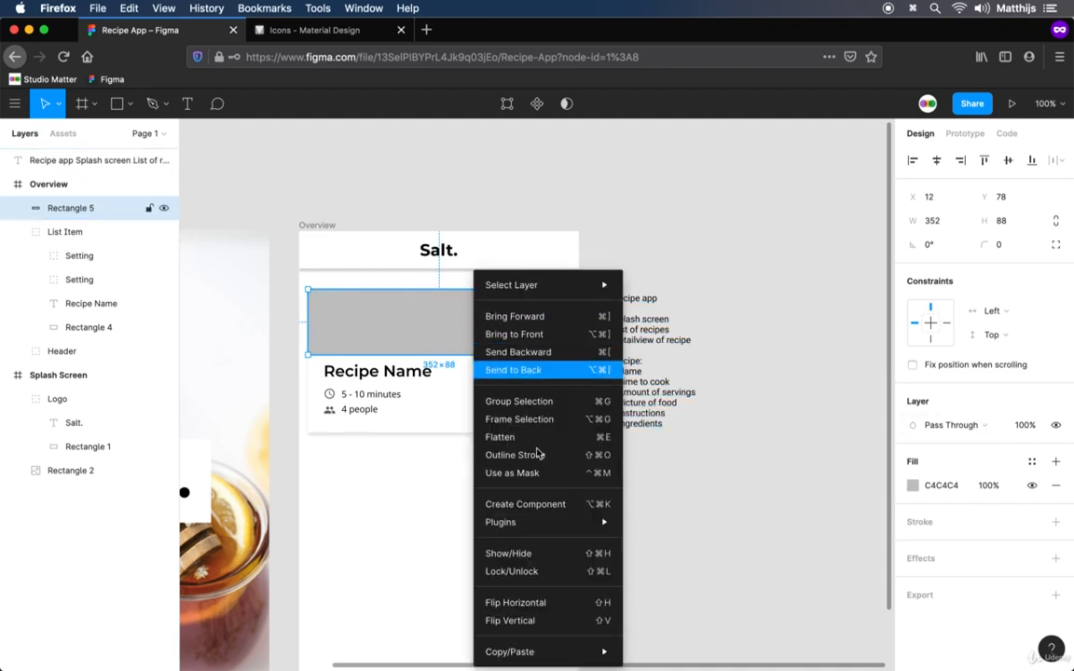
{"action": "mouse_move", "coordinate": [557, 524]}
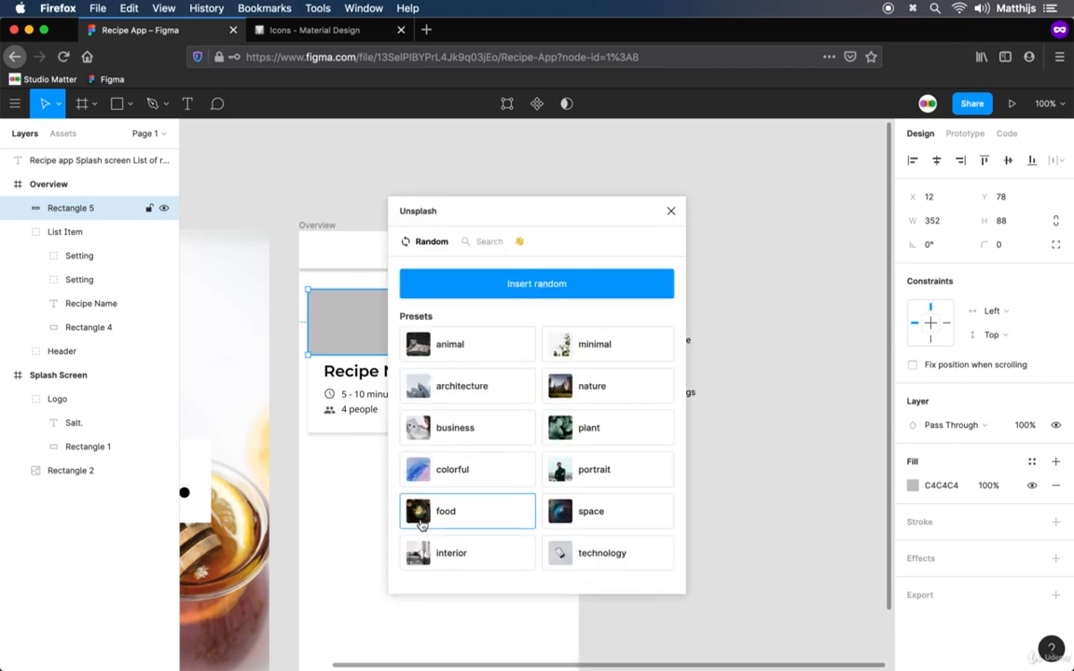
{"action": "left_click", "coordinate": [483, 507]}
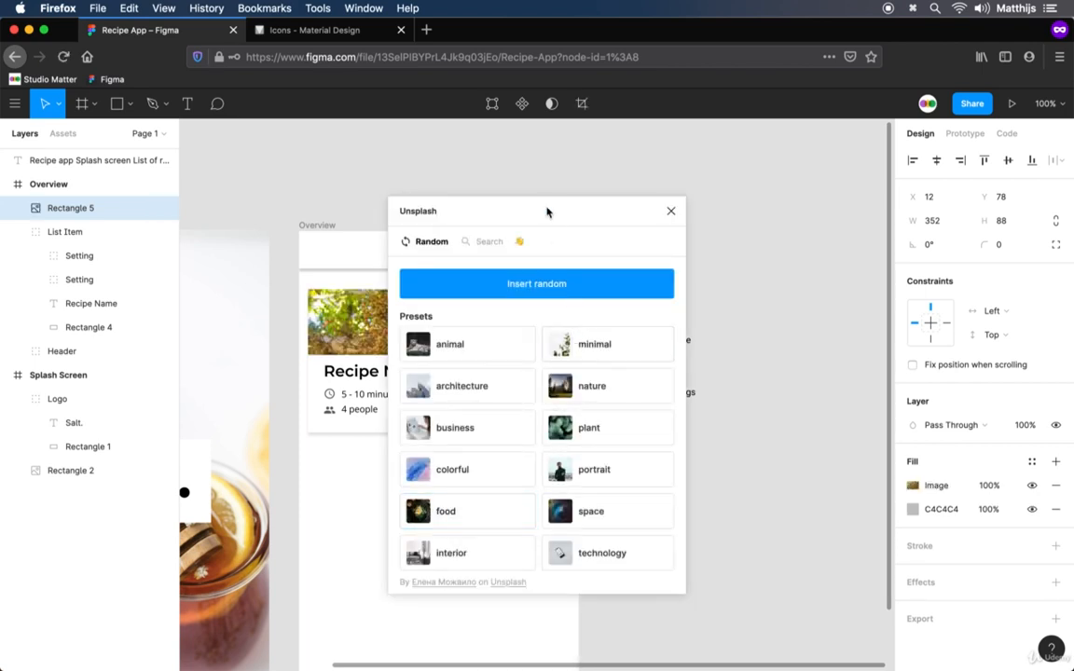
{"action": "left_click_drag", "start_coordinate": [546, 211], "coordinate": [713, 223]}
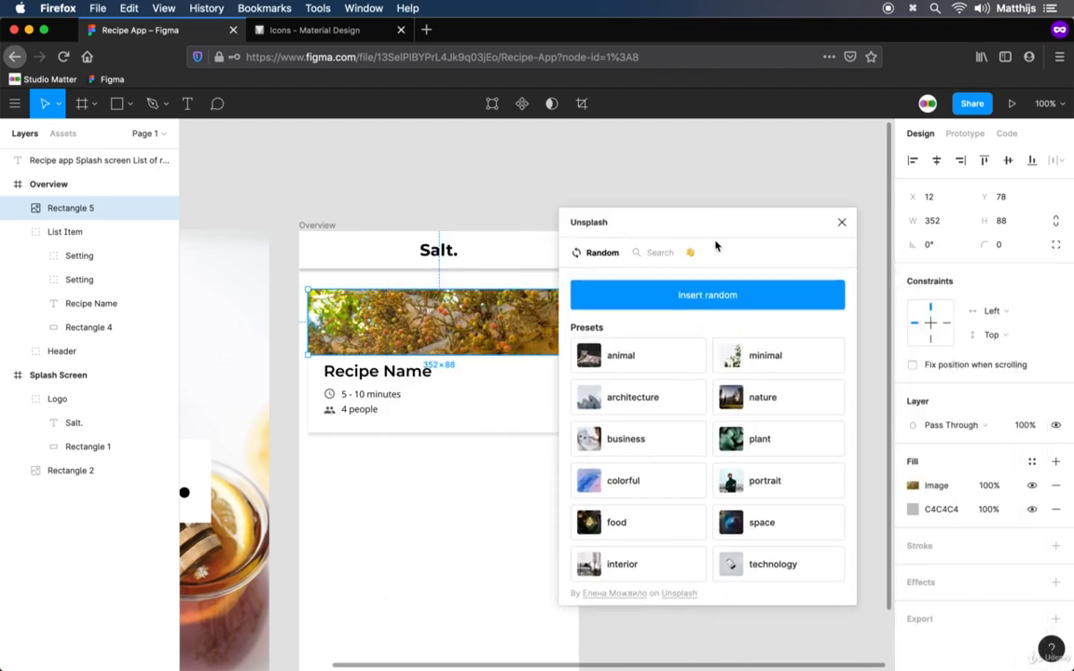
{"action": "left_click", "coordinate": [644, 530]}
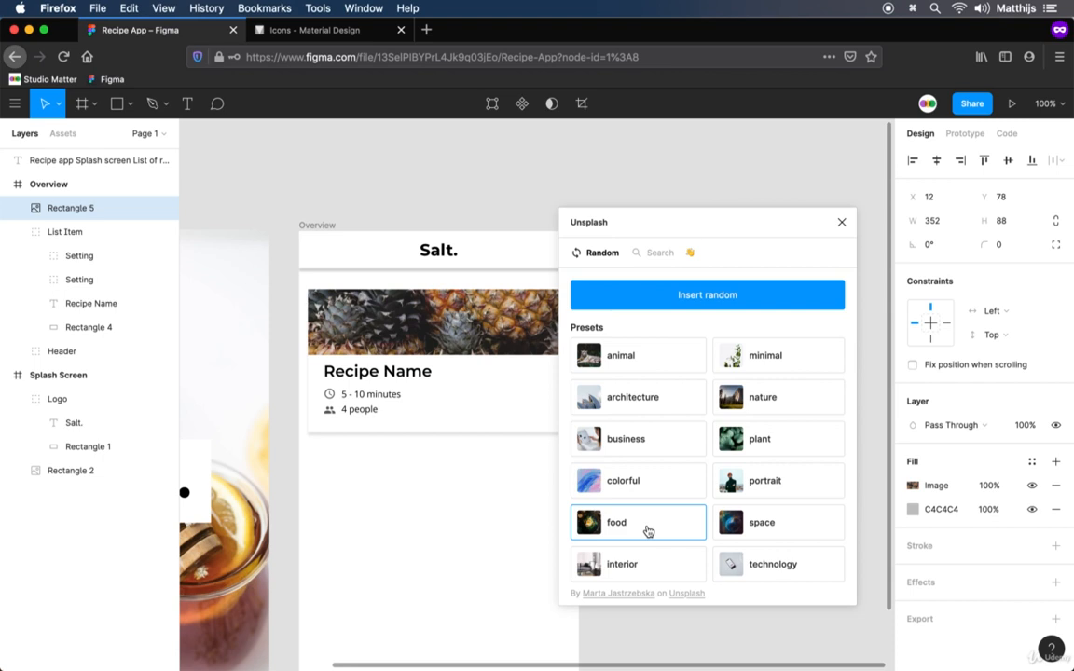
{"action": "left_click", "coordinate": [648, 530]}
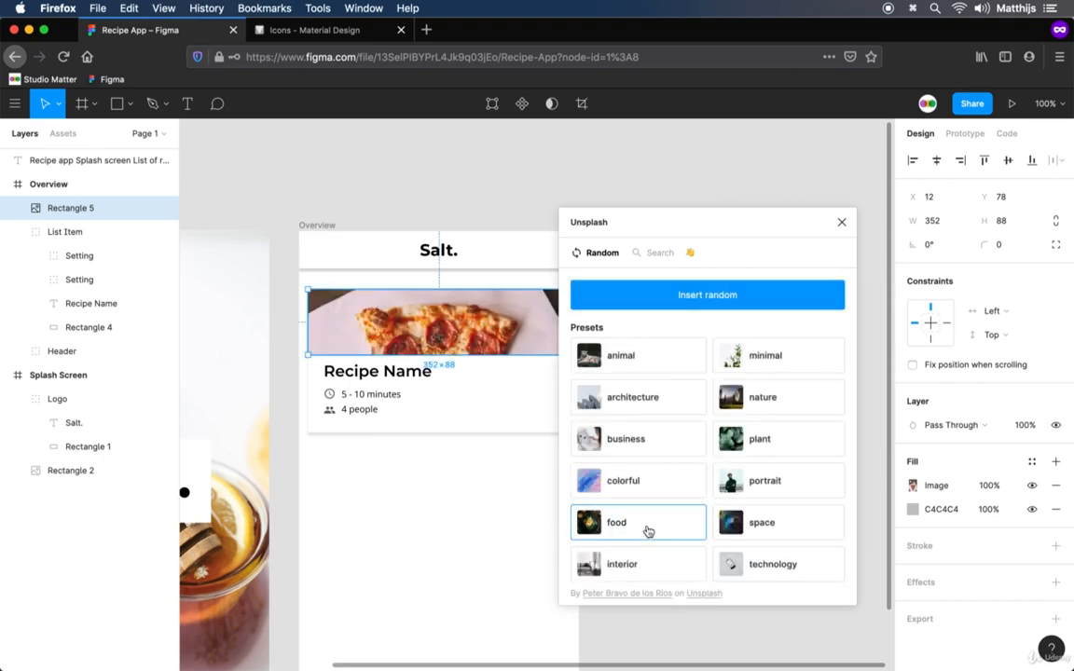
{"action": "left_click", "coordinate": [842, 223]}
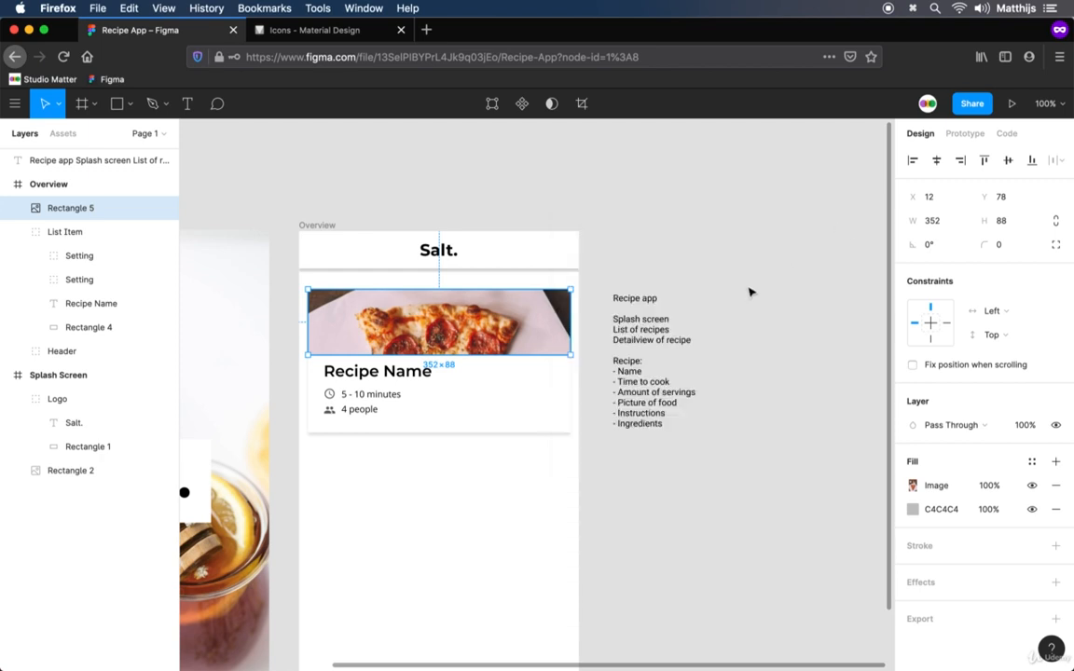
{"action": "left_click", "coordinate": [743, 478]}
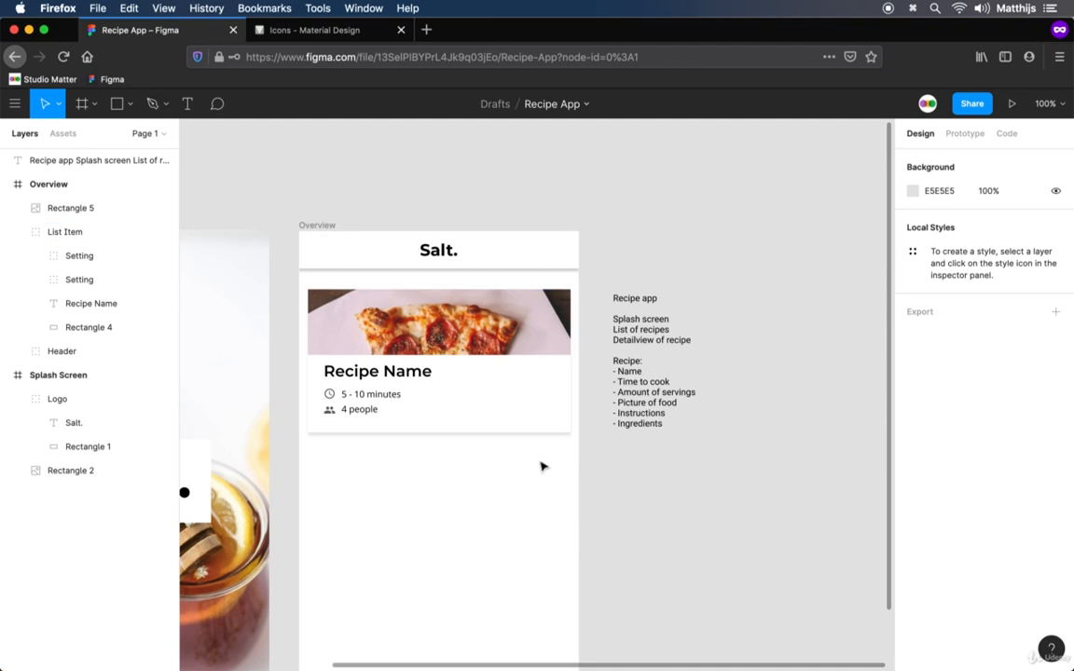
- Move the pizza image rectangle into the List Item group as its topmost layer and collapse the group
{"action": "left_click_drag", "start_coordinate": [594, 454], "coordinate": [291, 286]}
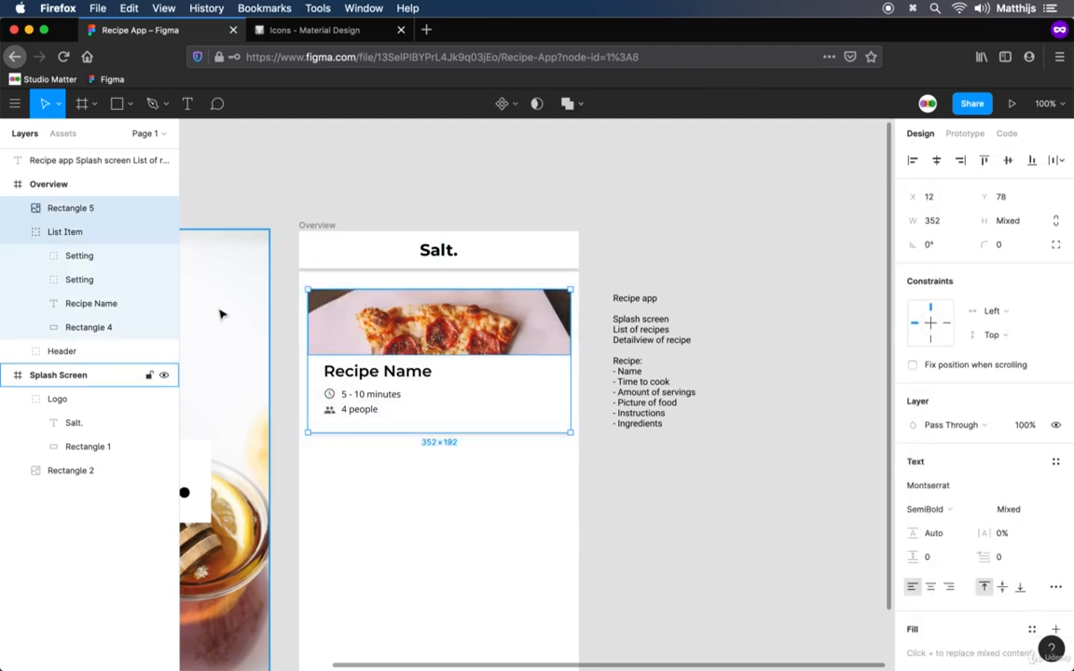
{"action": "left_click_drag", "start_coordinate": [64, 217], "coordinate": [89, 235]}
{"action": "left_click", "coordinate": [66, 209]}
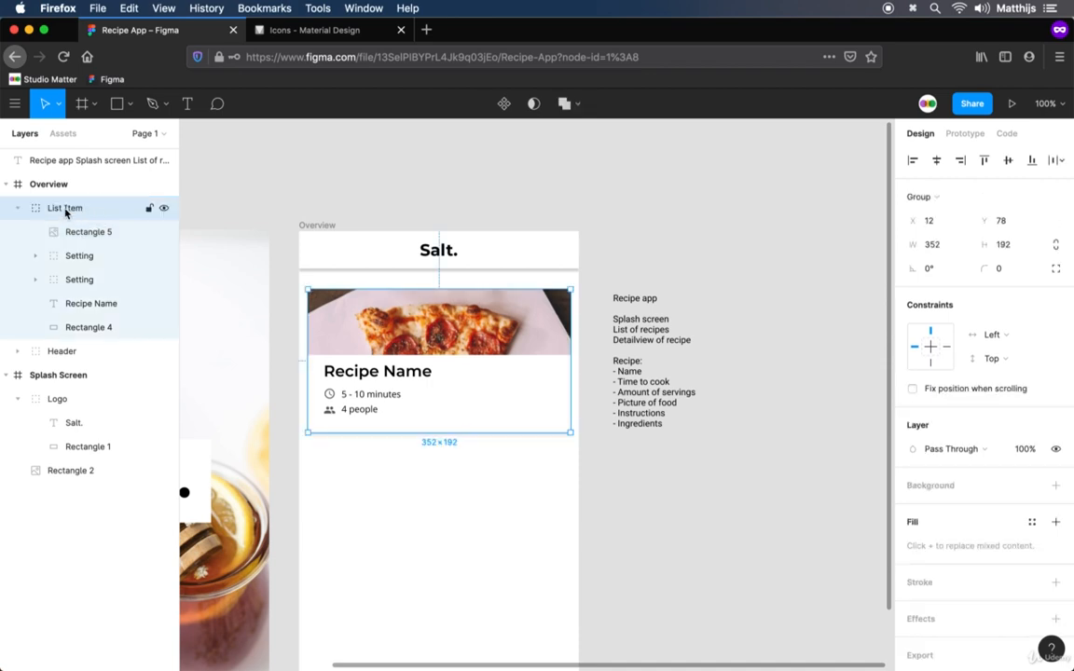
{"action": "left_click", "coordinate": [18, 208]}
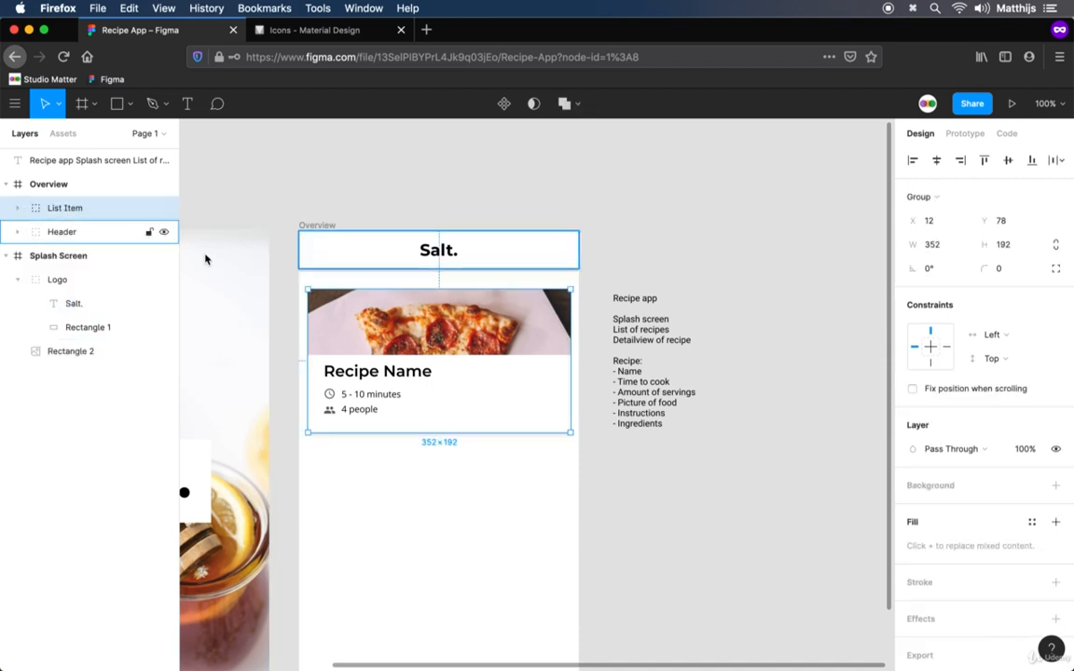
- Duplicate the List Item group and place the copy below the first card at X 12, Y 288
{"action": "key", "text": "super+c"}
{"action": "key", "text": "super+v"}
{"action": "left_click", "coordinate": [484, 424]}
{"action": "left_click_drag", "start_coordinate": [484, 425], "coordinate": [488, 481]}
- Add a third List Item copy below the second at X 12, Y 498, keeping the same 18 px spacing between cards
{"action": "scroll", "coordinate": [504, 503], "scroll_direction": "down", "scroll_amount": 2}
{"action": "key", "text": "super+c"}
{"action": "key", "text": "super+v"}
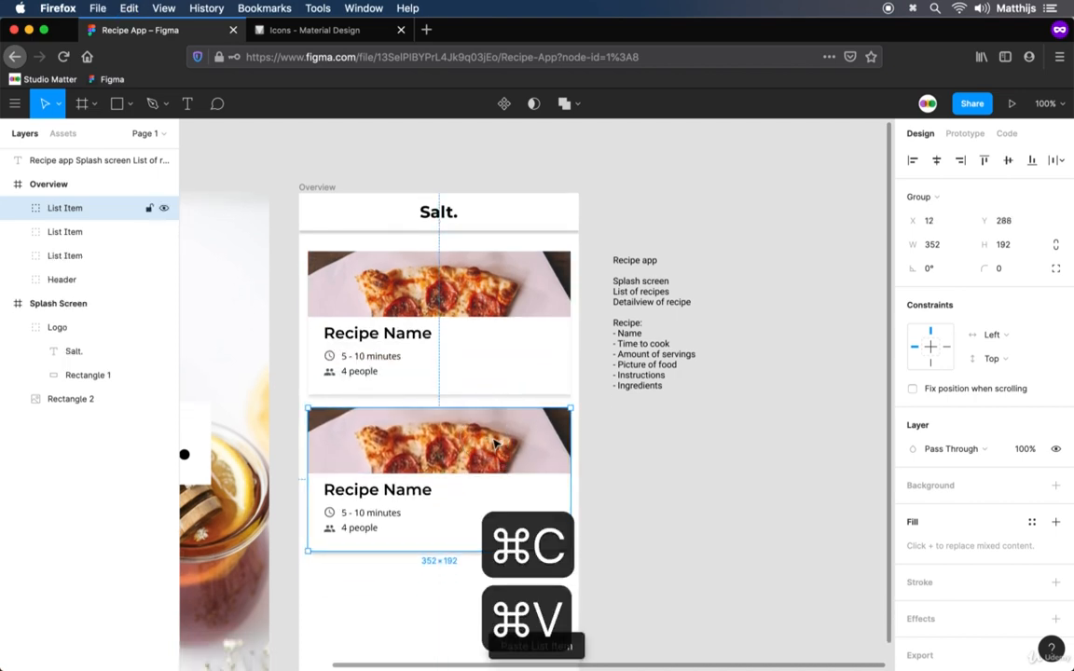
{"action": "left_click", "coordinate": [492, 602]}
{"action": "left_click_drag", "start_coordinate": [492, 603], "coordinate": [493, 599]}
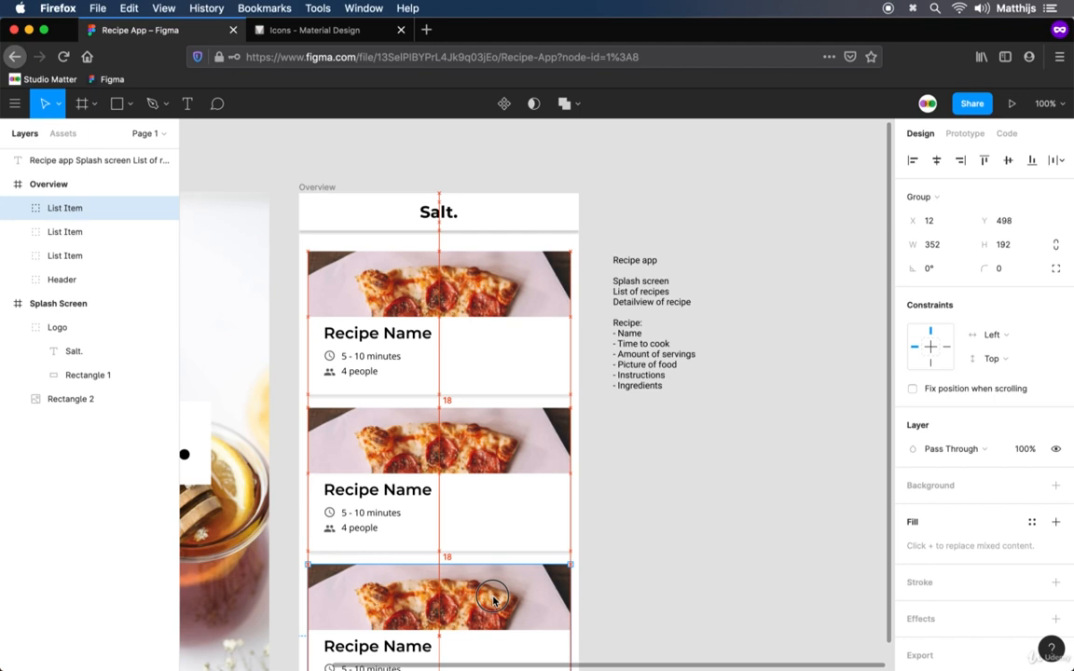
{"action": "left_click_drag", "start_coordinate": [493, 597], "coordinate": [492, 597]}
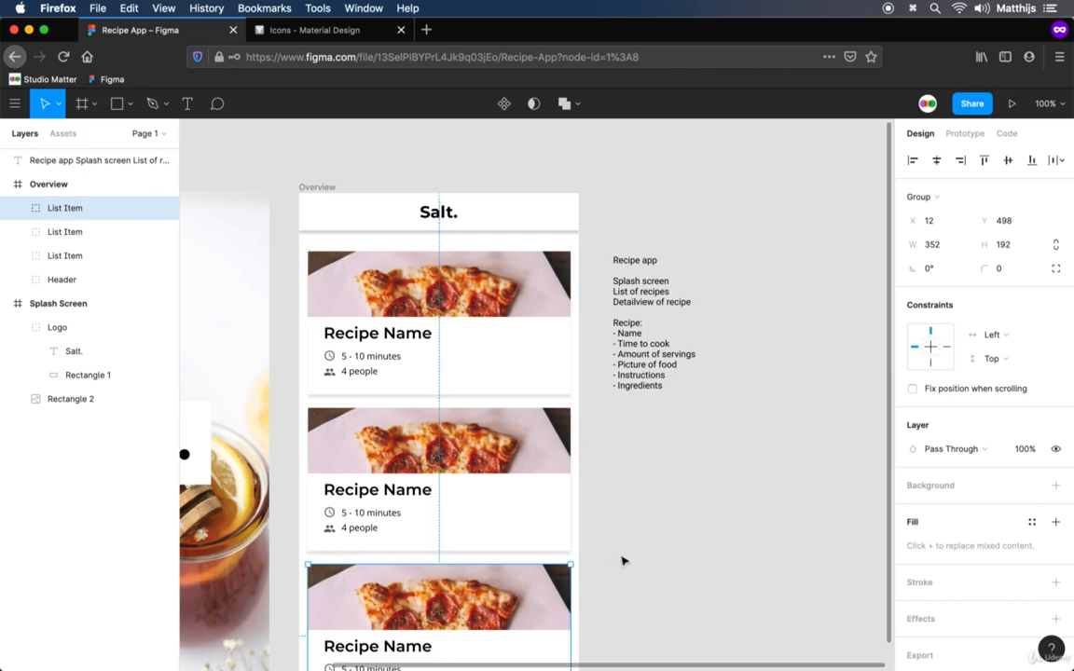
{"action": "left_click", "coordinate": [458, 484]}
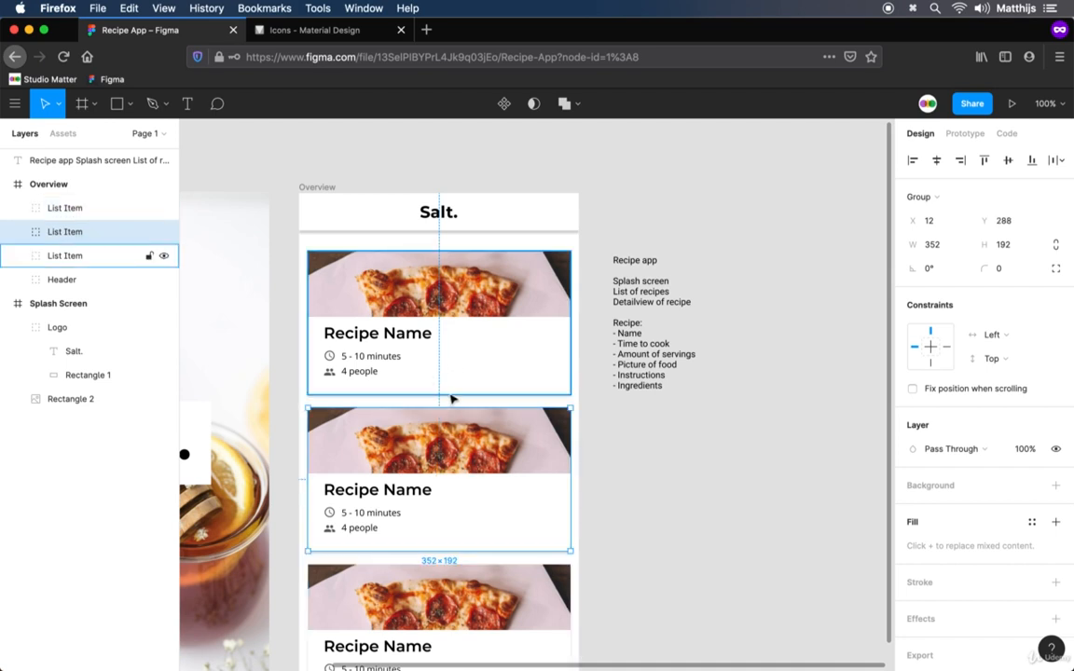
{"action": "left_click", "coordinate": [651, 462]}
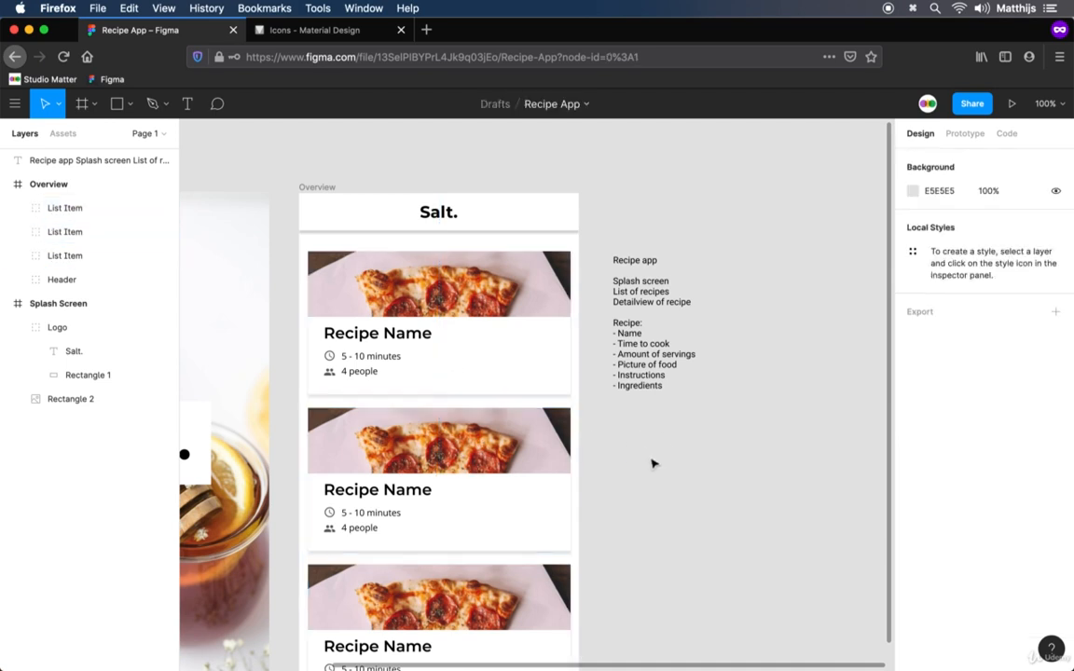
- Replace the second card's image with a random Unsplash photo from the food preset
{"action": "scroll", "coordinate": [642, 506], "scroll_direction": "down", "scroll_amount": 1}
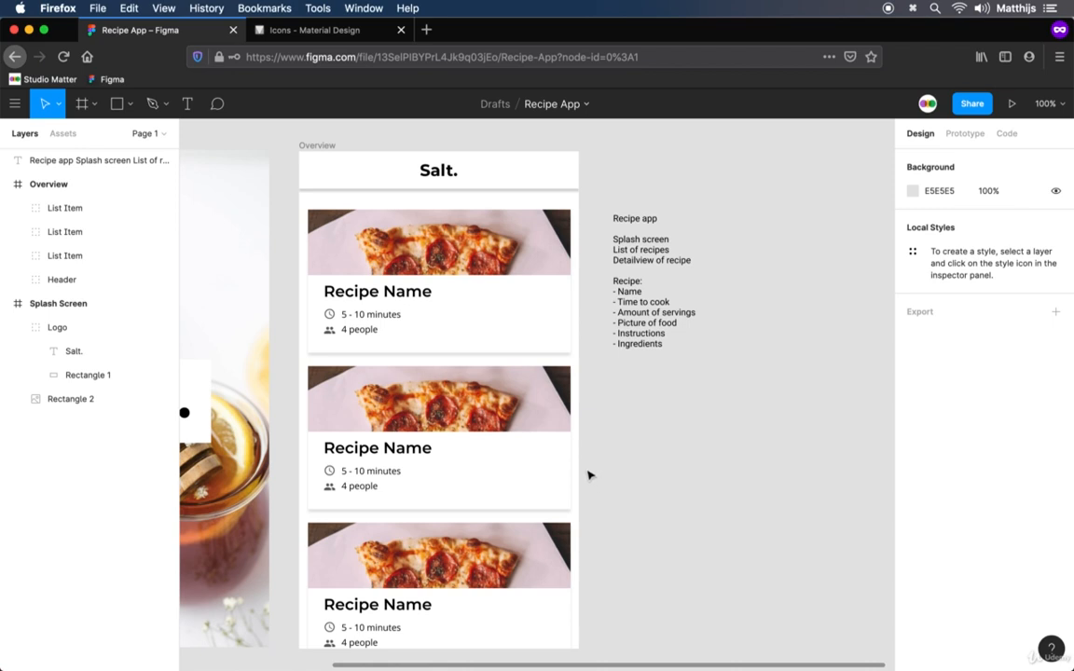
{"action": "left_click", "coordinate": [506, 390], "text": "super"}
{"action": "right_click", "coordinate": [516, 399]}
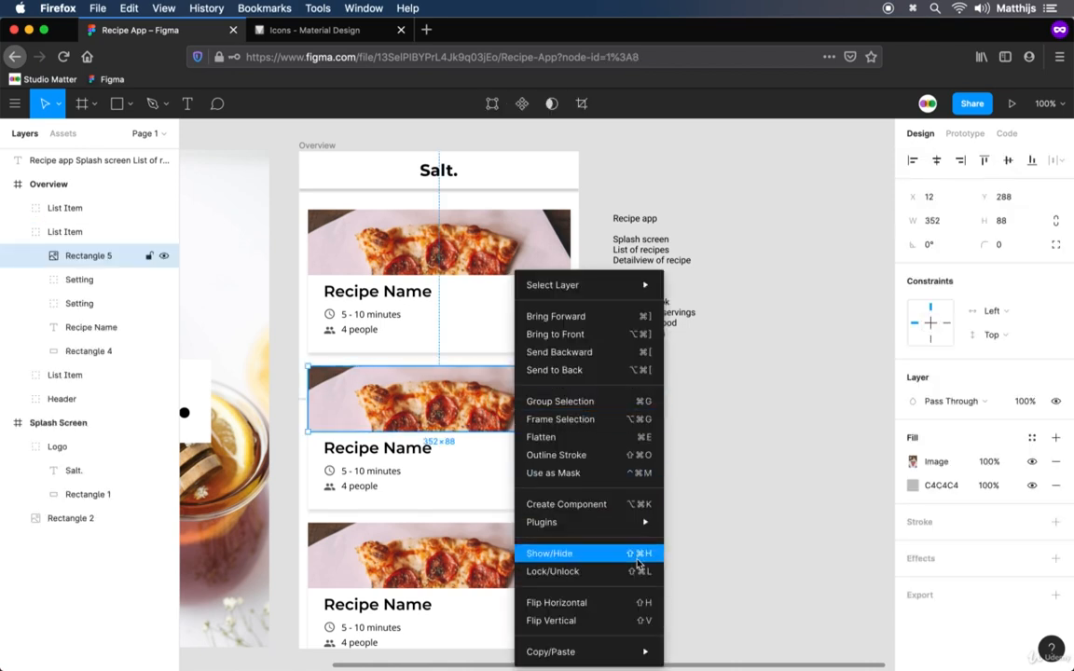
{"action": "mouse_move", "coordinate": [624, 523]}
{"action": "left_click", "coordinate": [686, 522]}
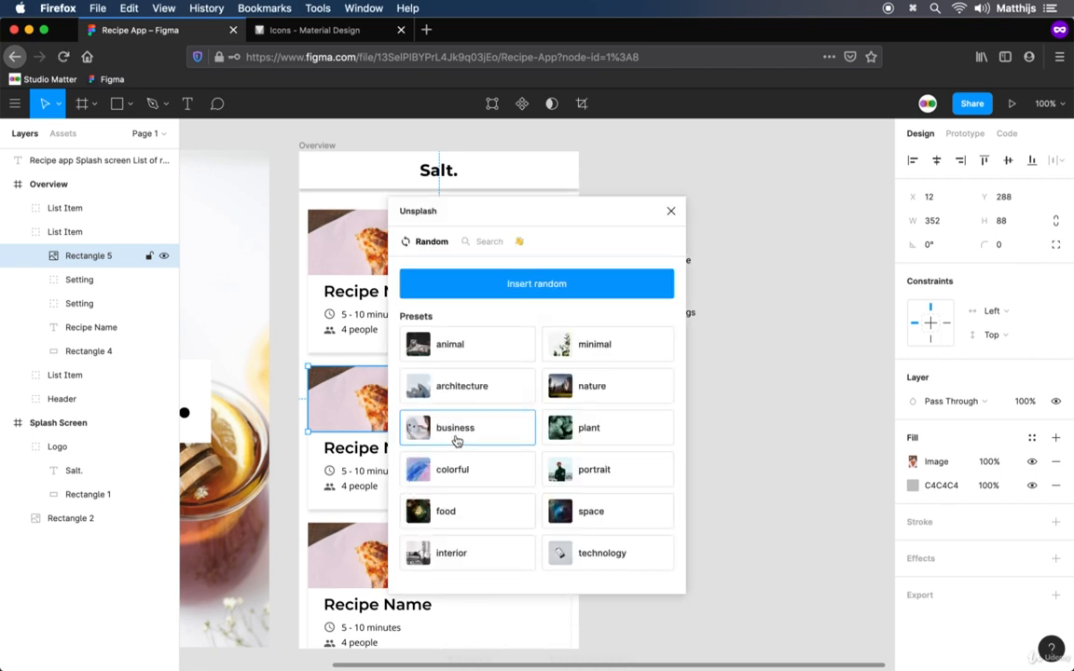
{"action": "left_click", "coordinate": [470, 512]}
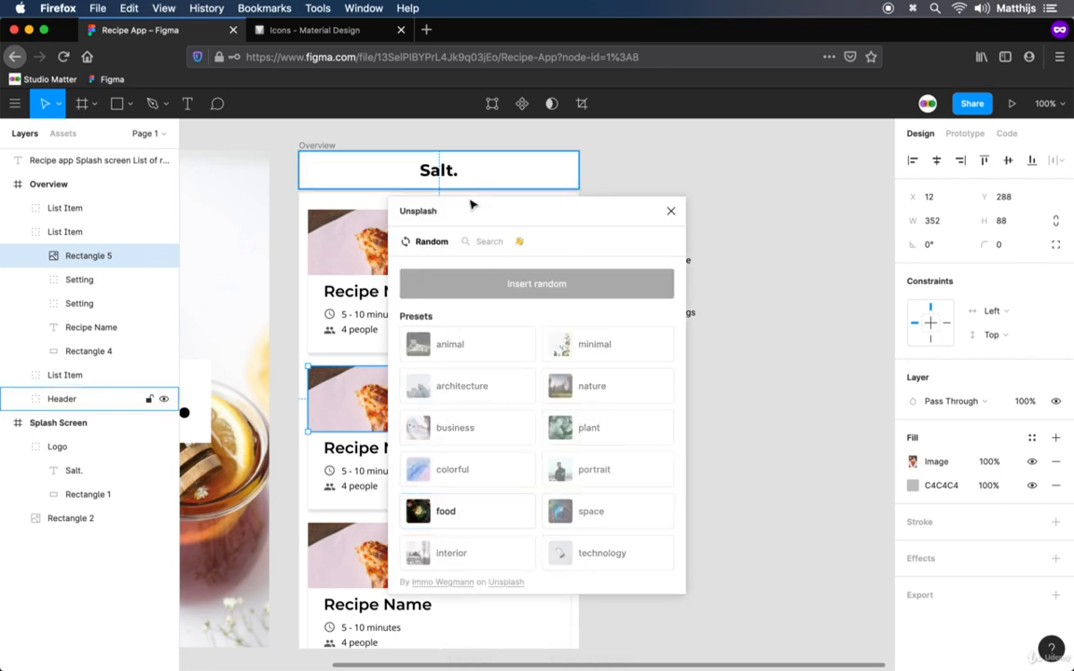
{"action": "left_click_drag", "start_coordinate": [471, 204], "coordinate": [622, 196]}
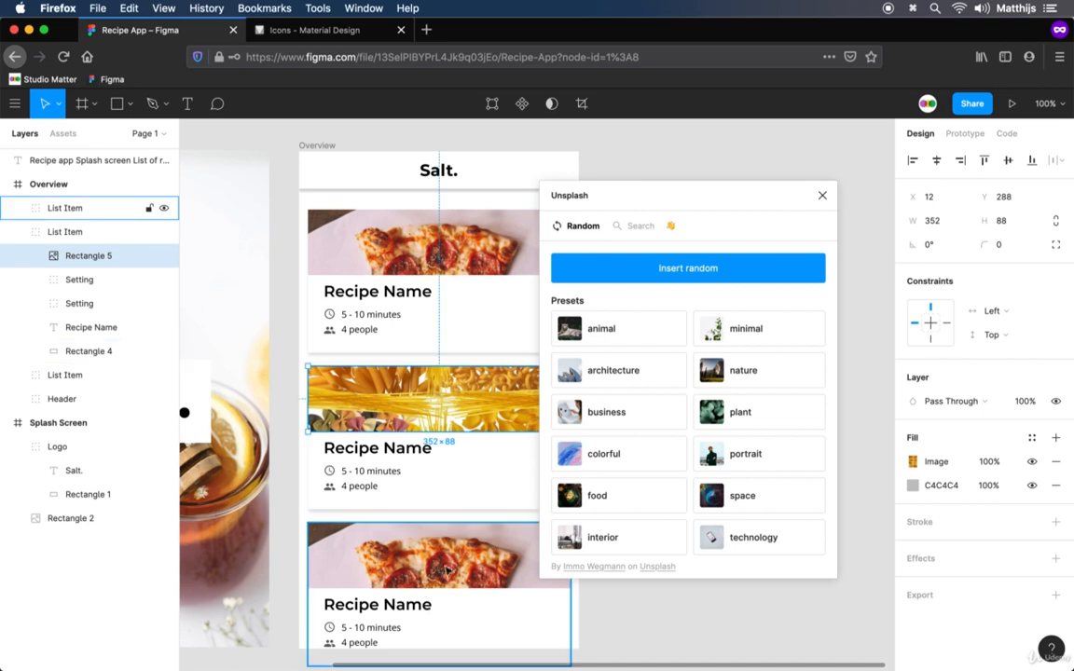
- Replace the third card's image with random Unsplash food photos until it shows pink doughnuts, and close the plugin
{"action": "double_click", "coordinate": [405, 514]}
{"action": "left_click", "coordinate": [609, 494]}
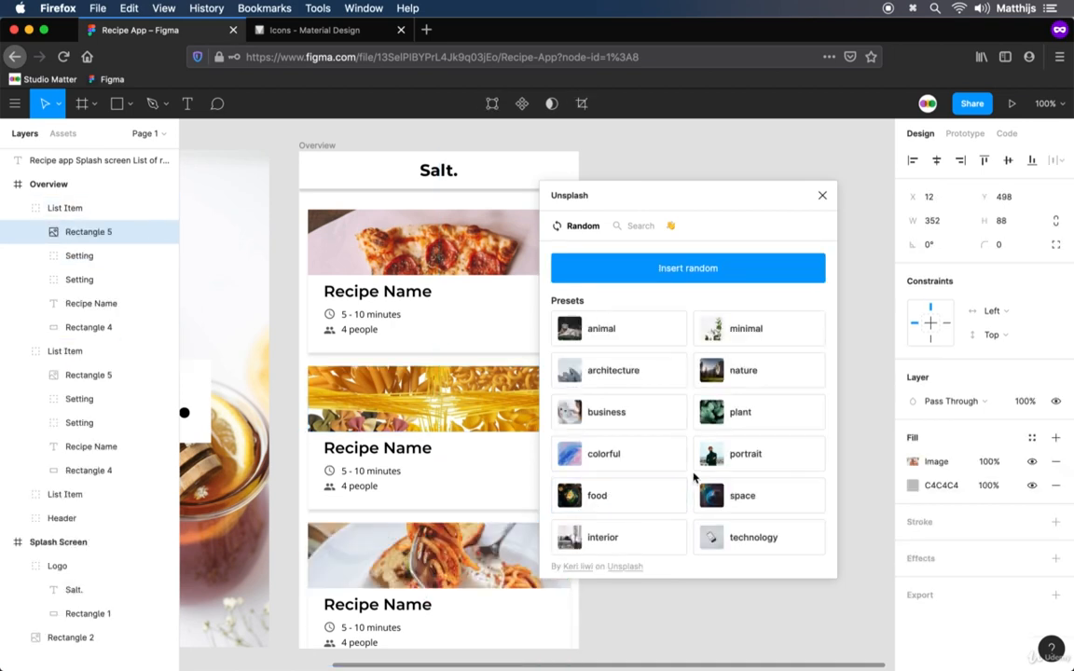
{"action": "left_click", "coordinate": [604, 497]}
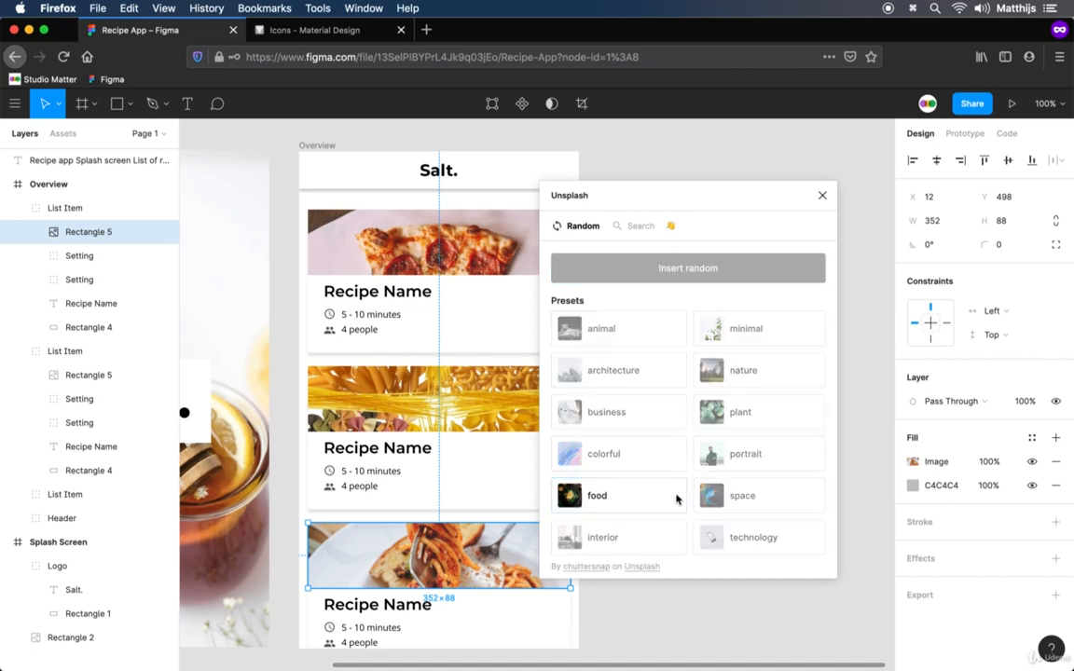
{"action": "left_click", "coordinate": [677, 498]}
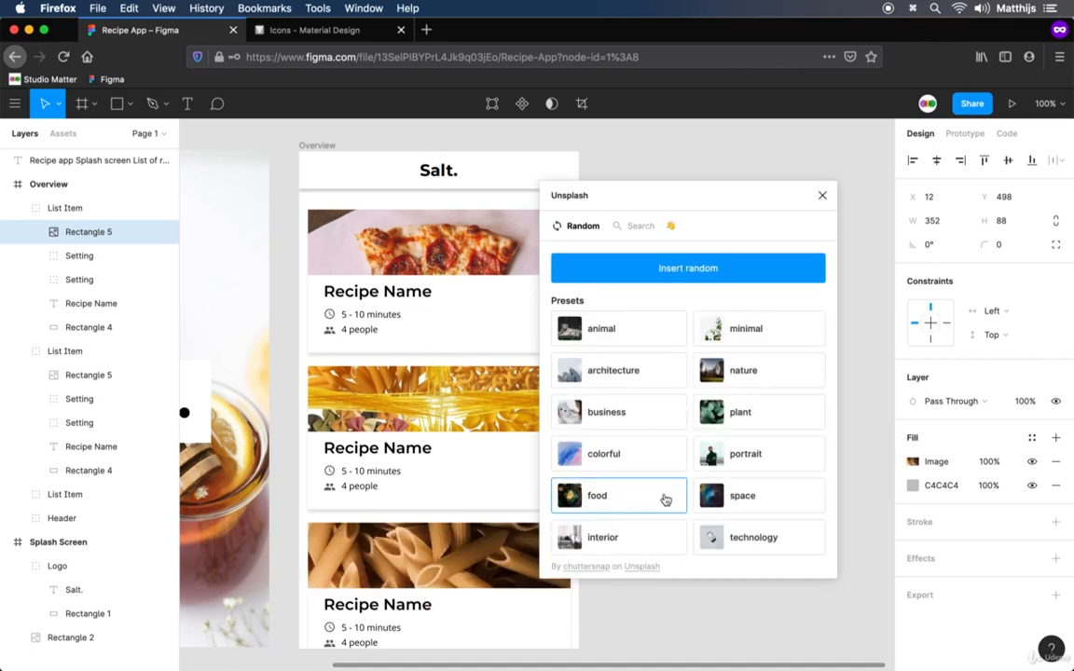
{"action": "left_click", "coordinate": [607, 500]}
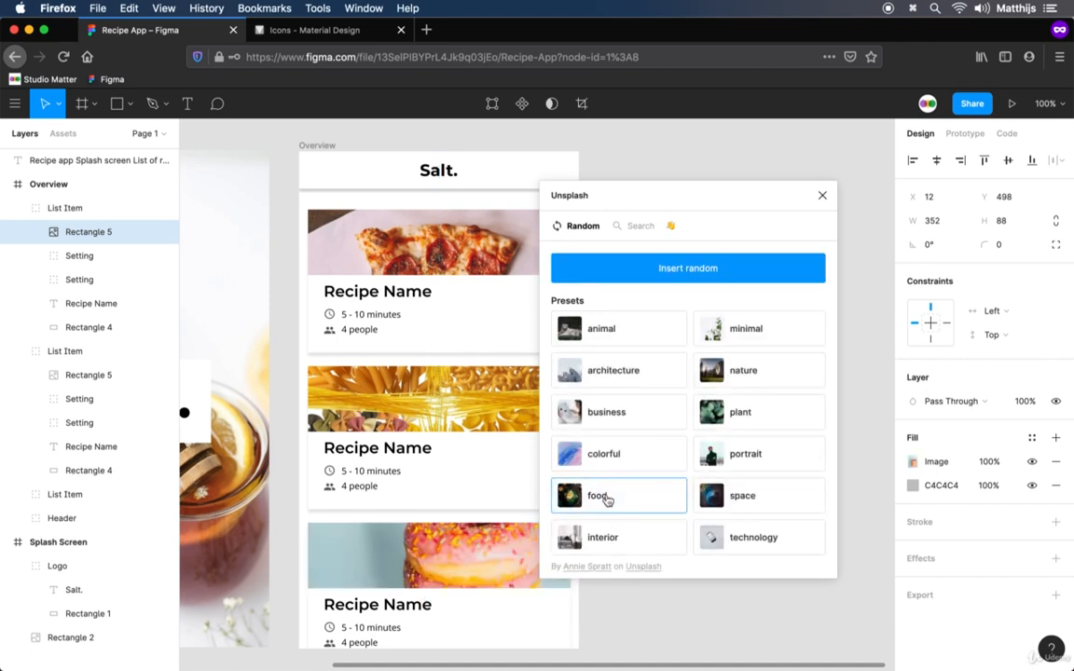
{"action": "left_click", "coordinate": [823, 197]}
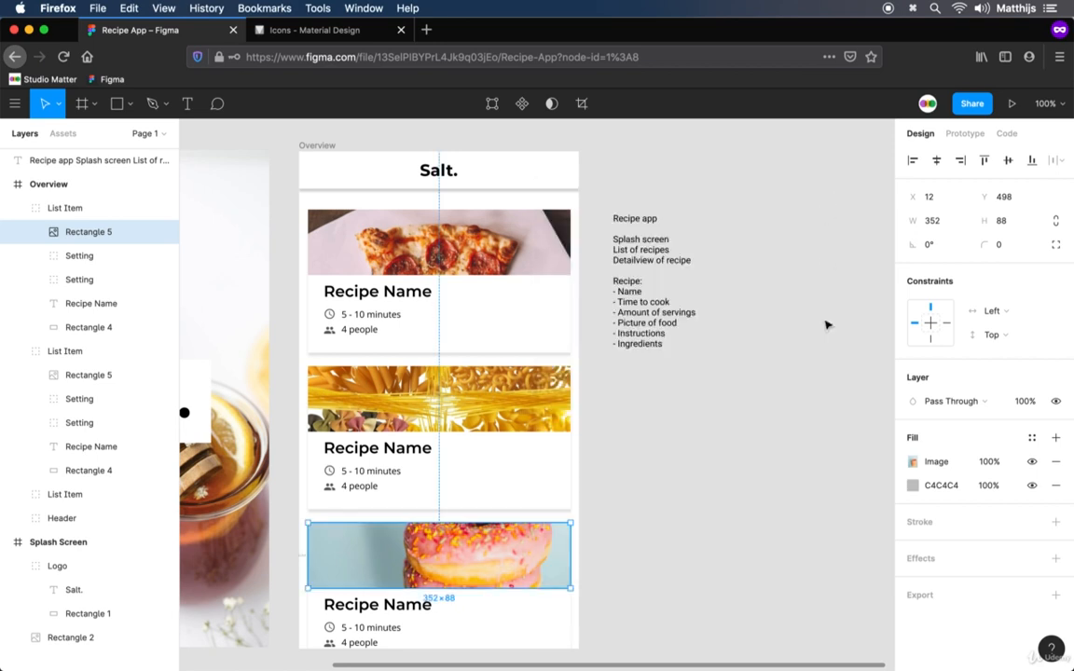
{"action": "left_click", "coordinate": [781, 492]}
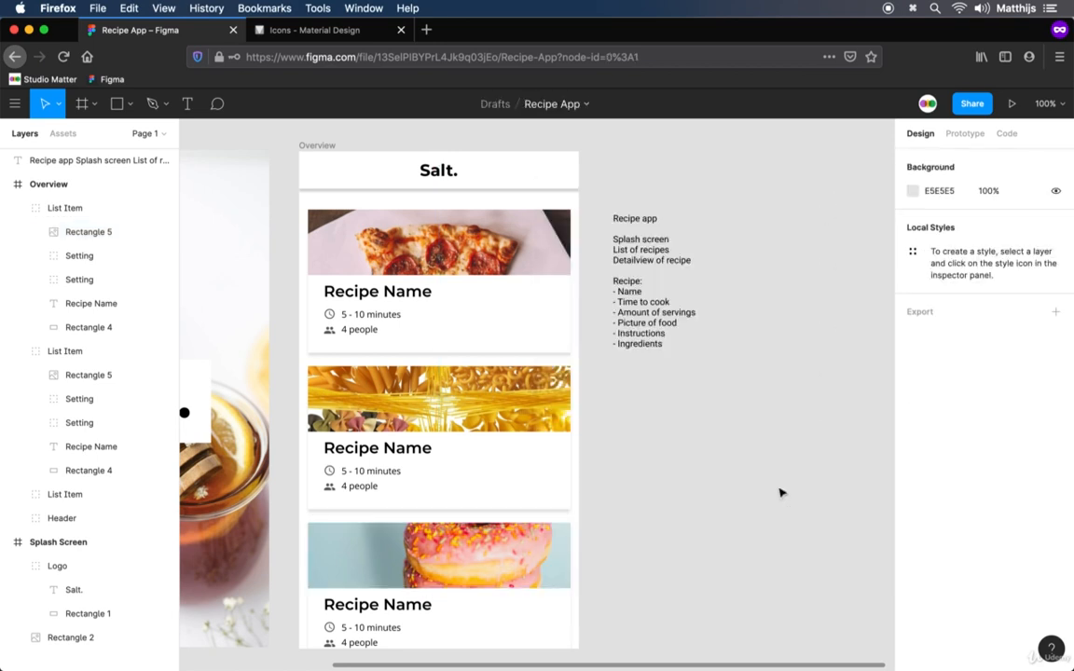